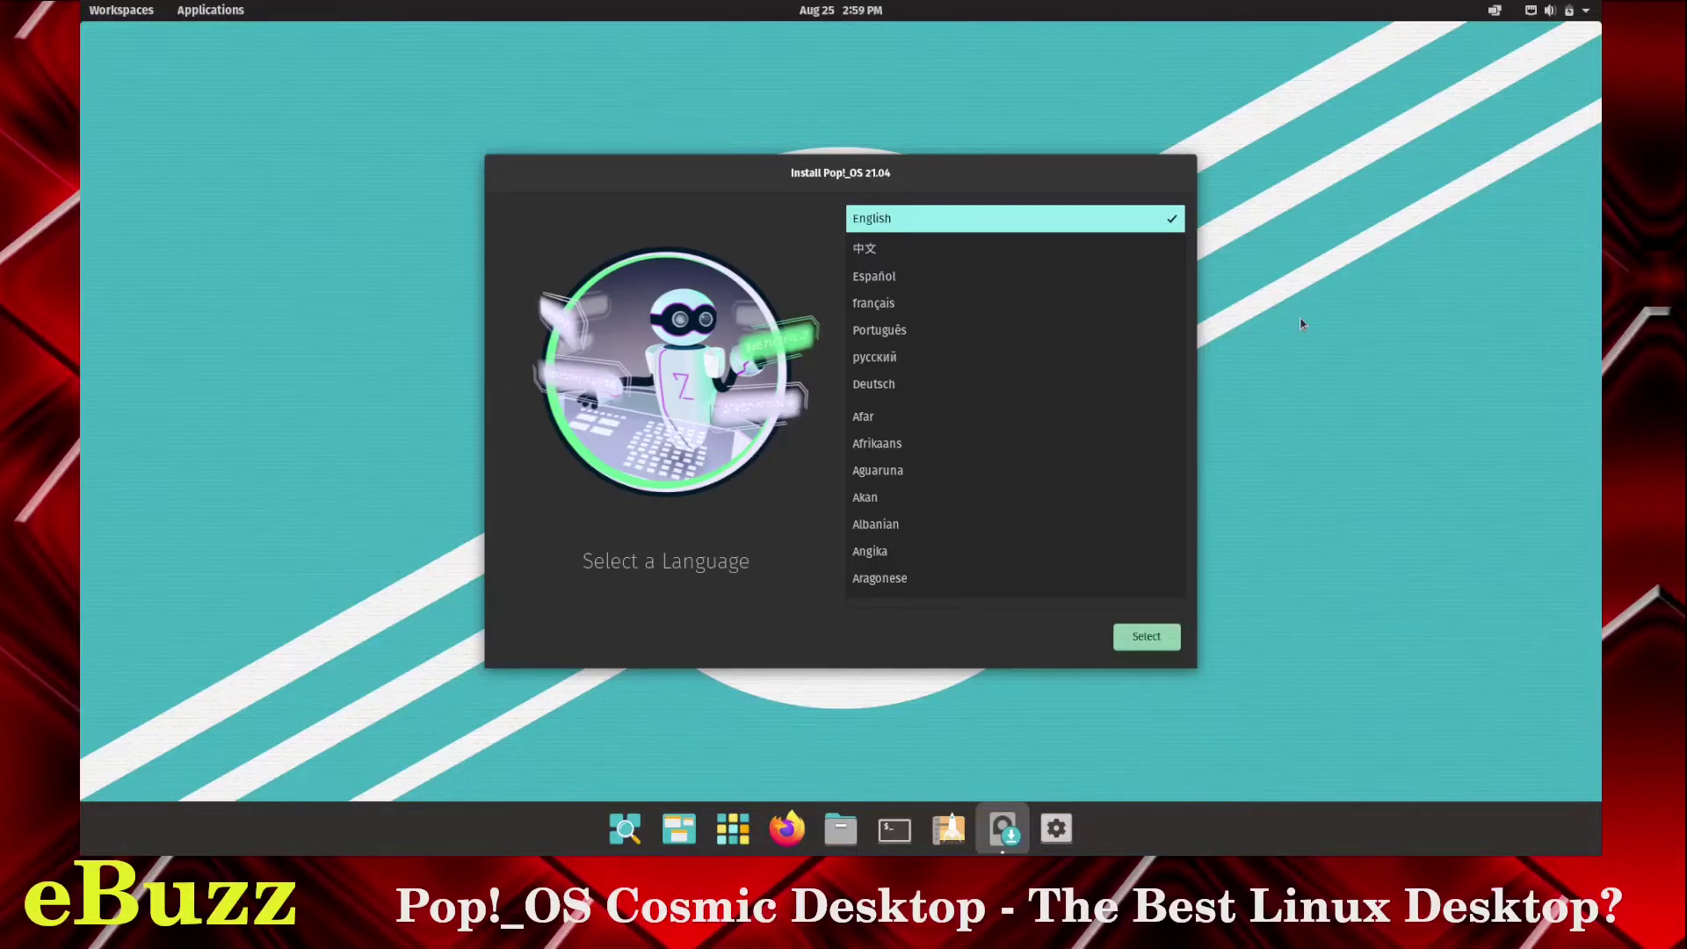
Choose United States English with the default English (US) keyboard, then start demo mode.
left_click(1149, 641)
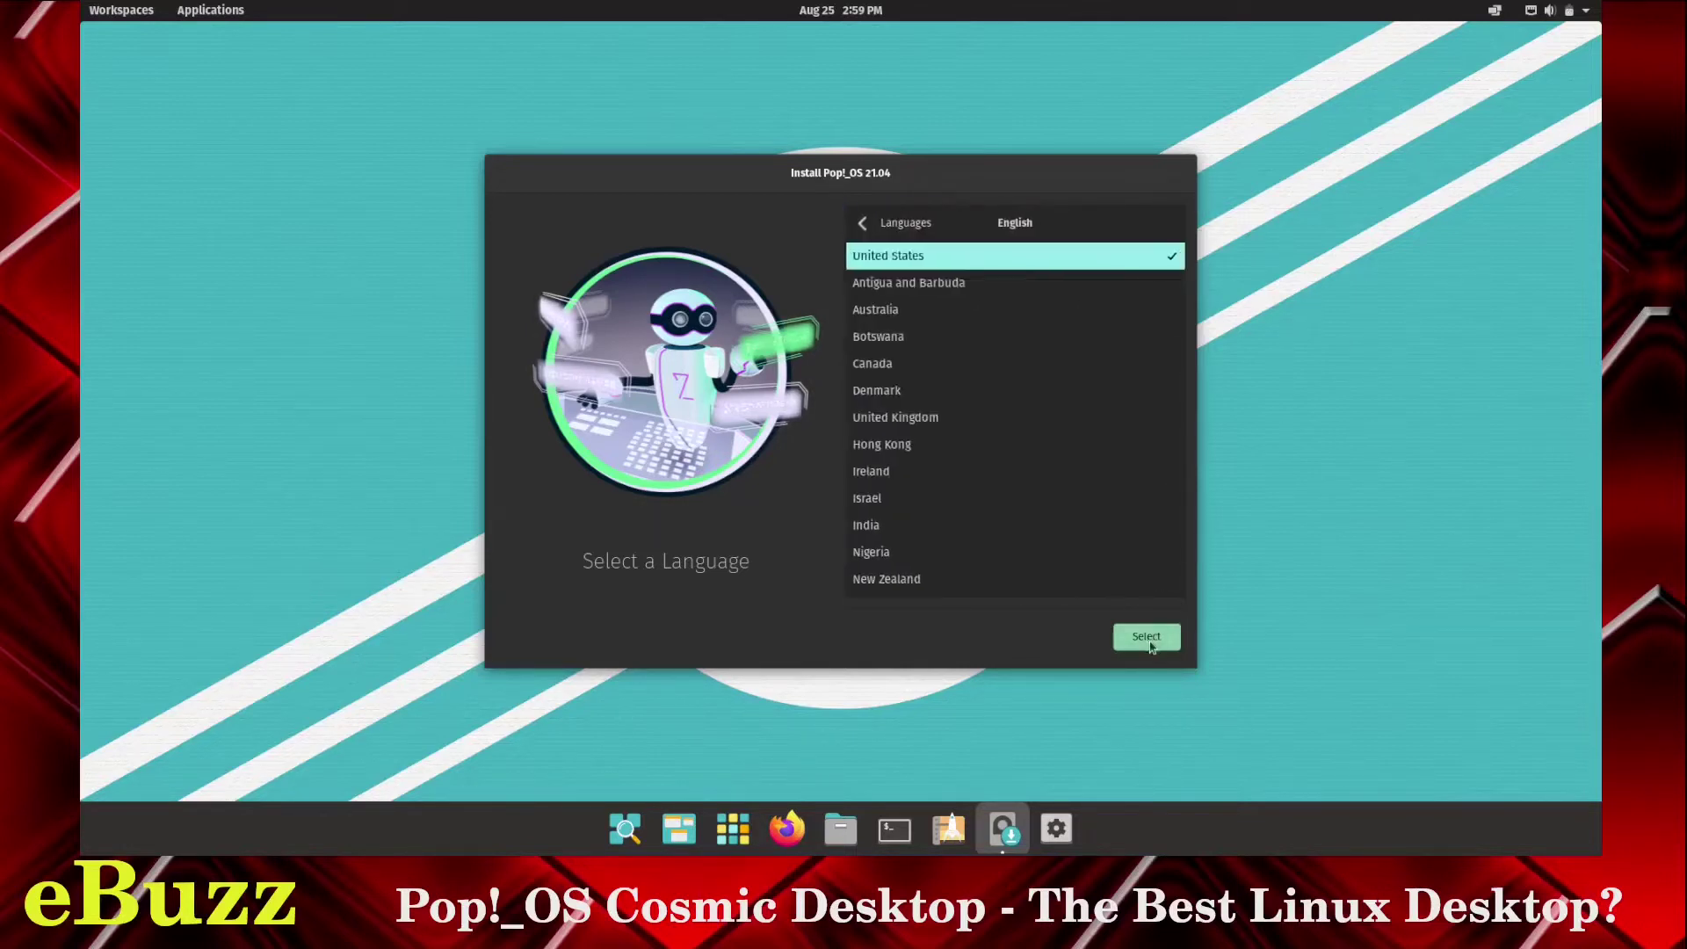
left_click(1144, 646)
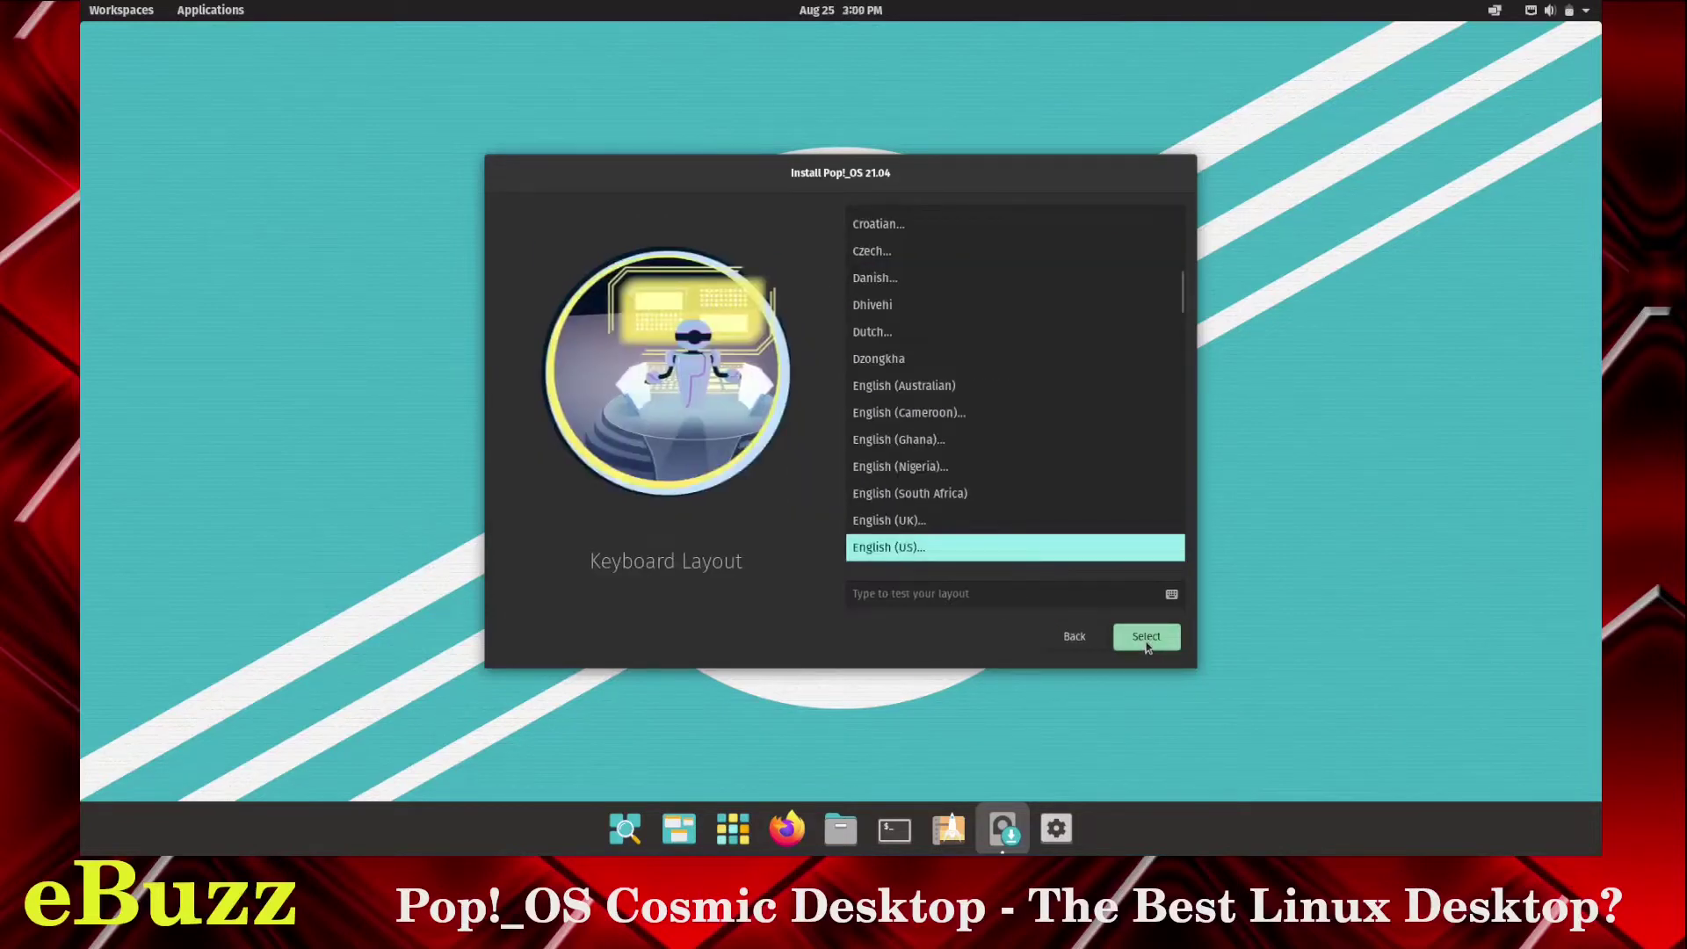
left_click(1147, 646)
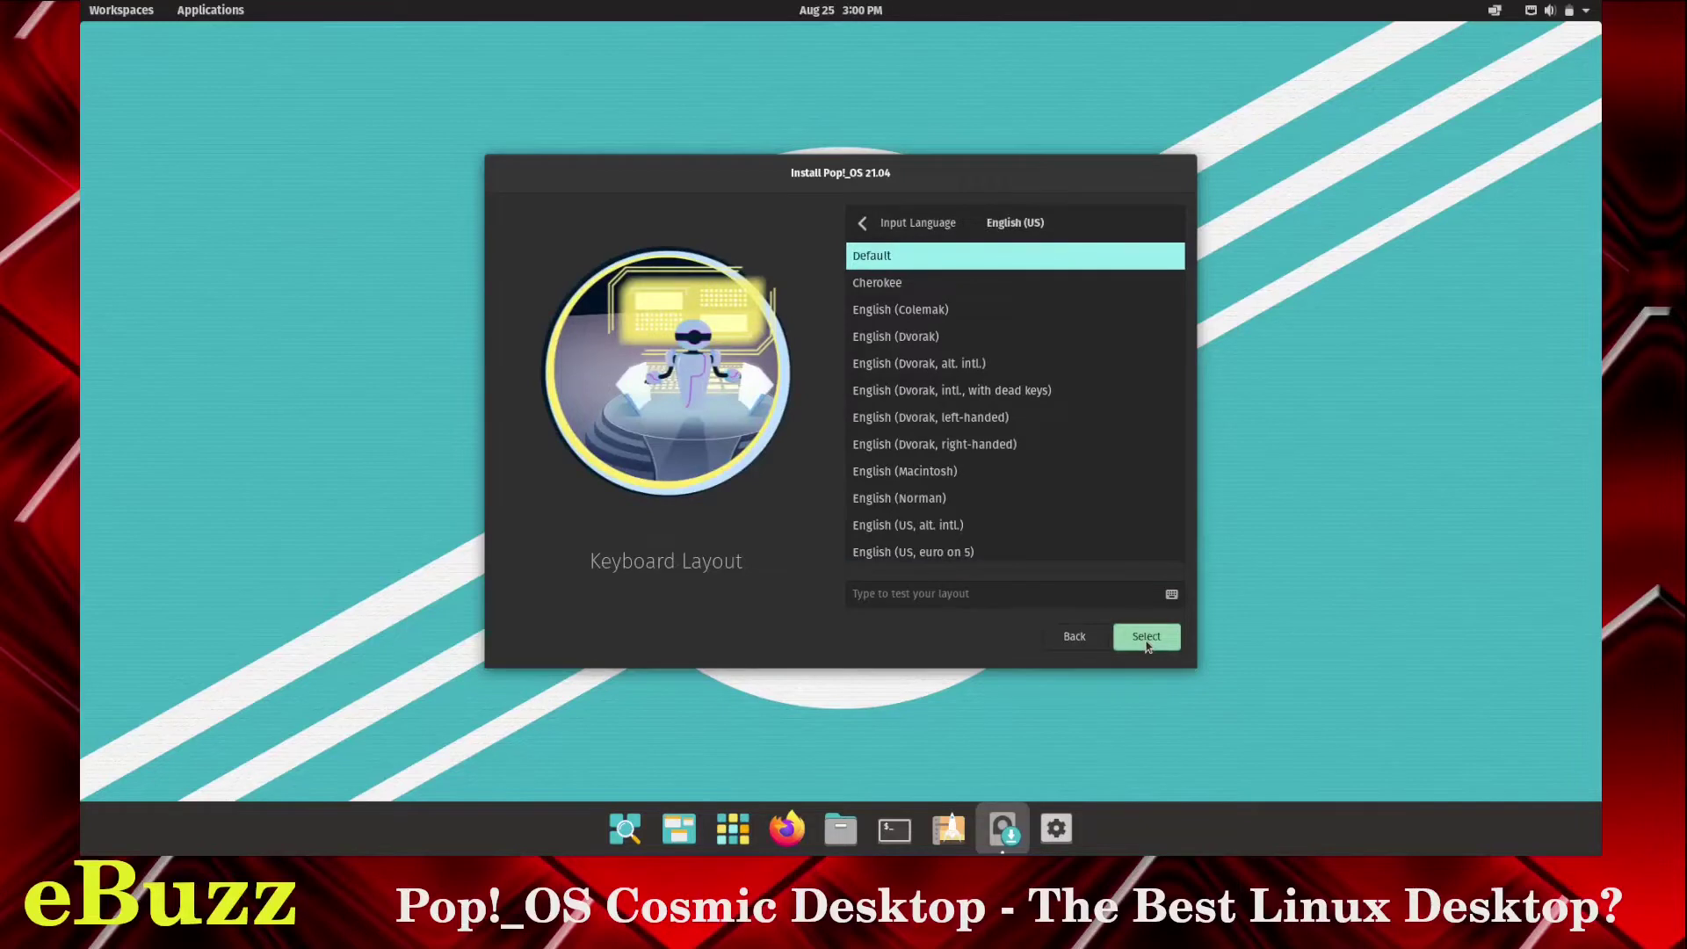
left_click(1146, 645)
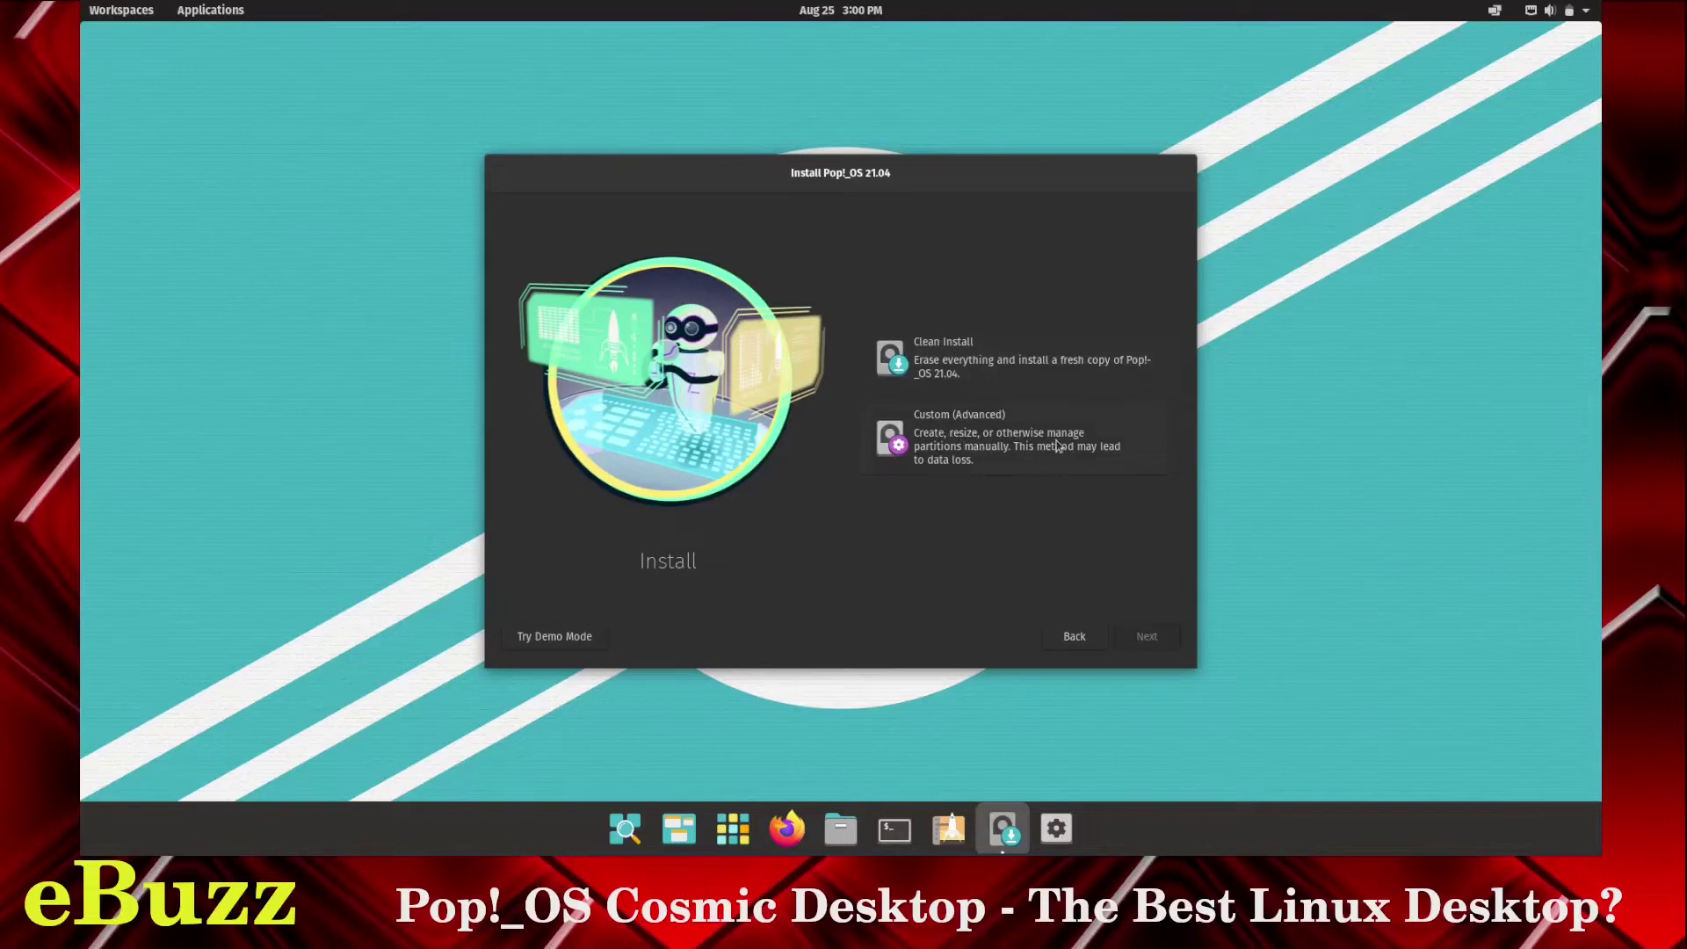
left_click(551, 640)
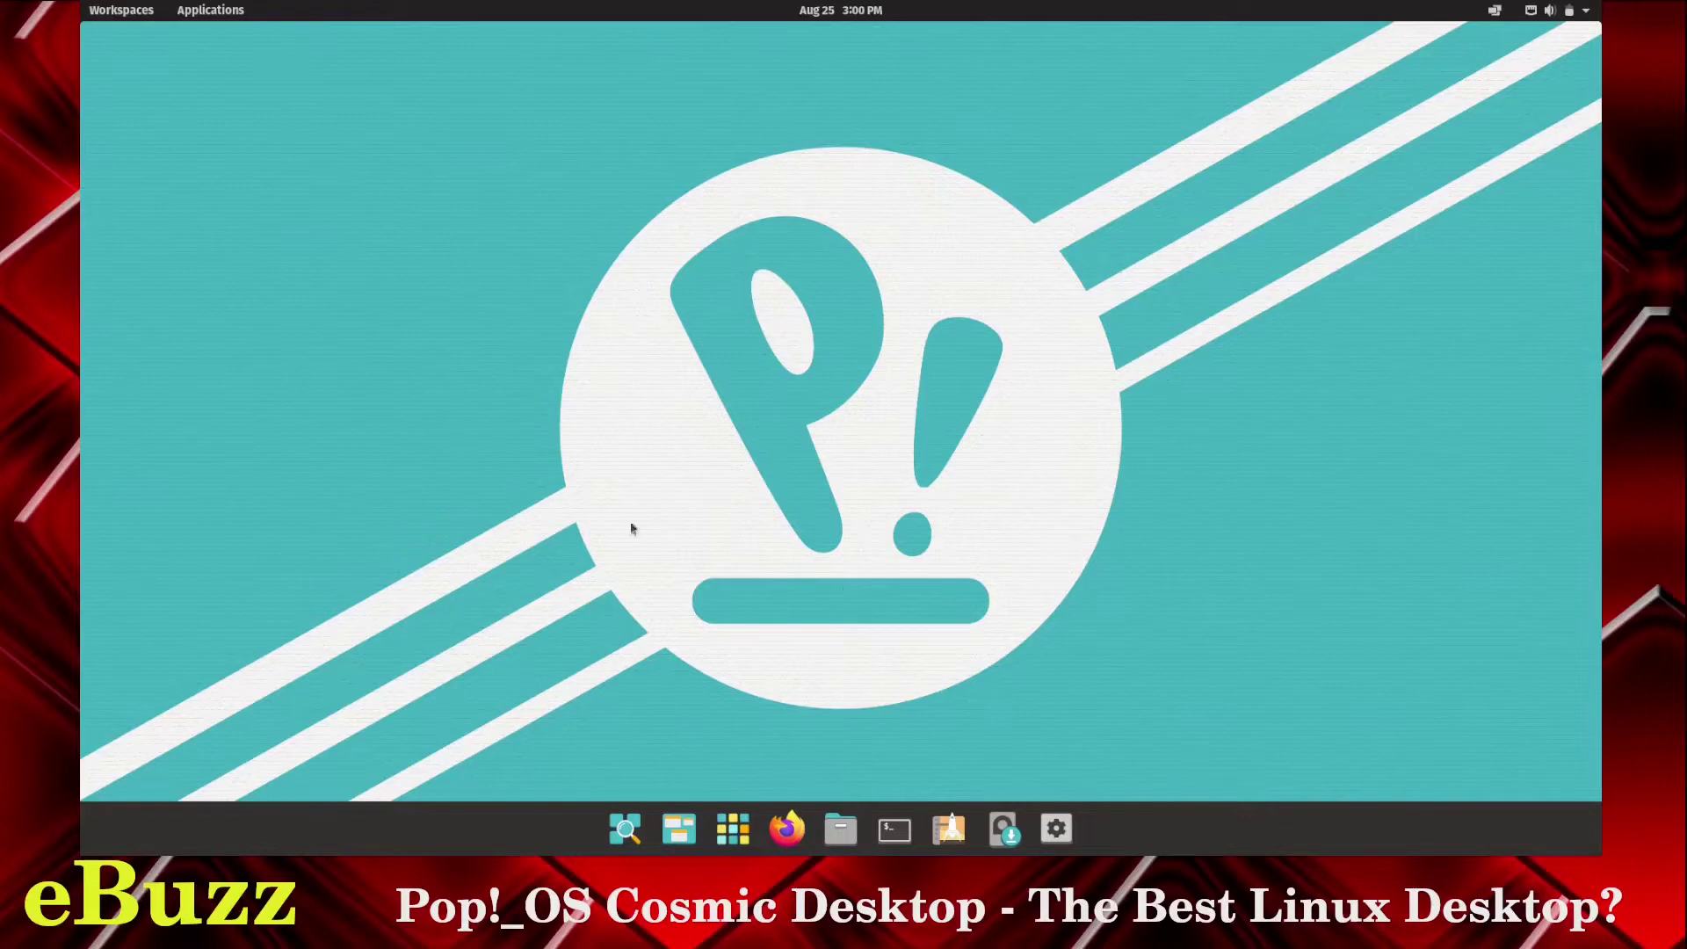
Change the desktop background to the illustrated blue crystal-cave wallpaper.
right_click(708, 187)
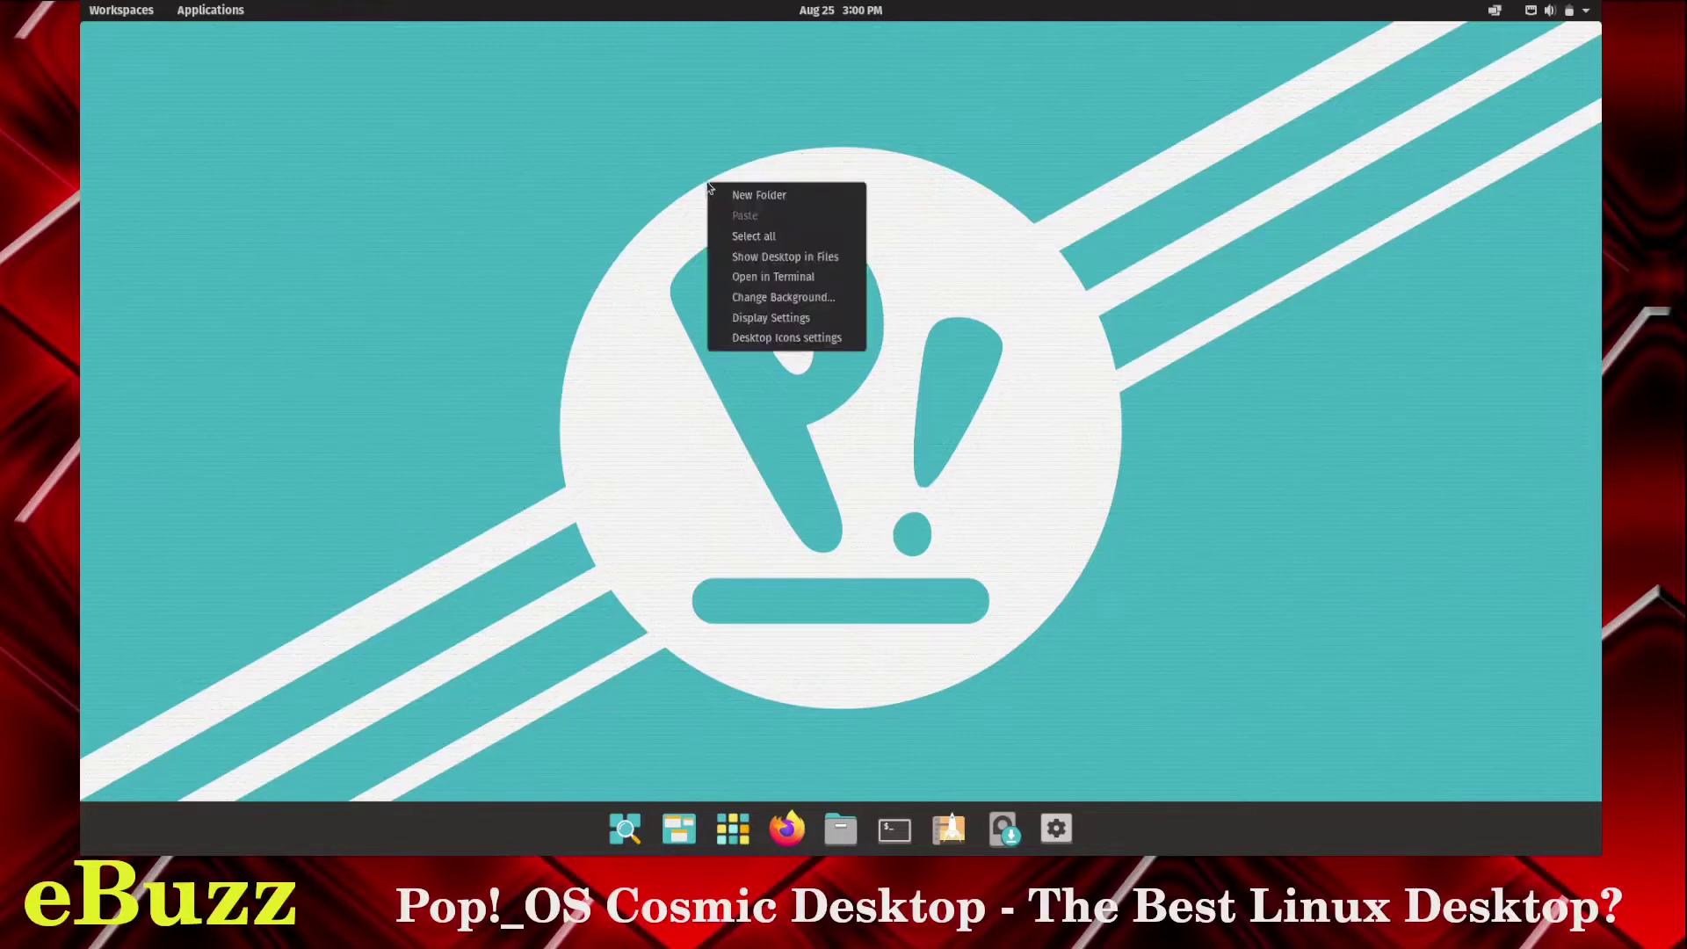
left_click(764, 301)
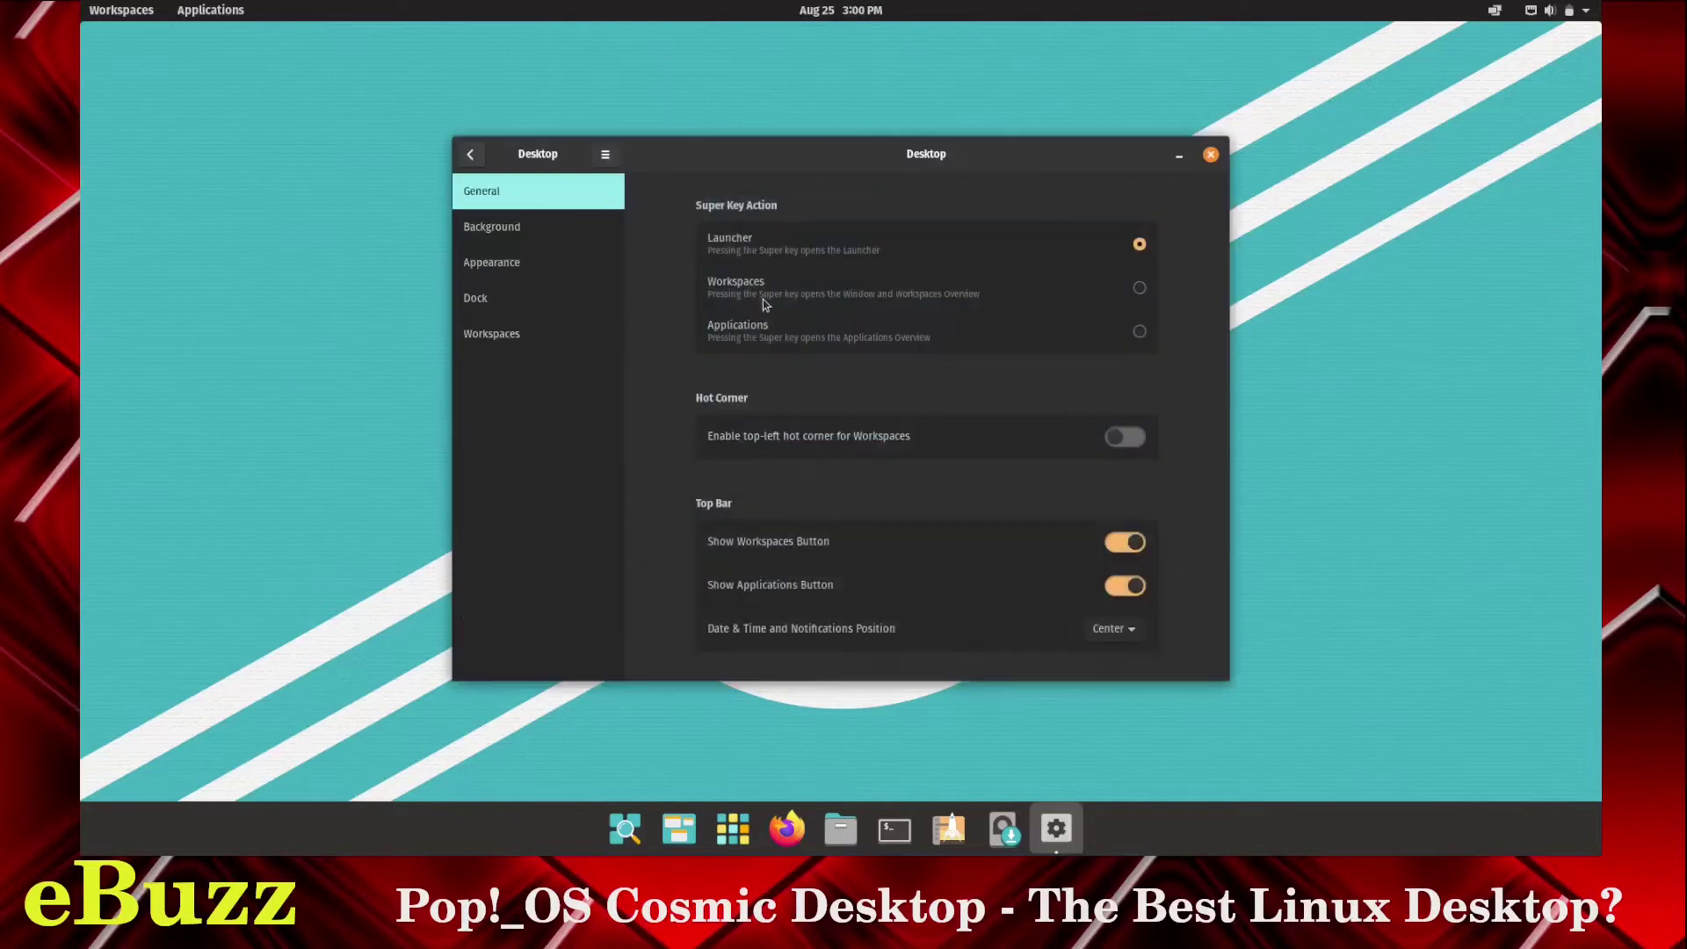
left_click(510, 228)
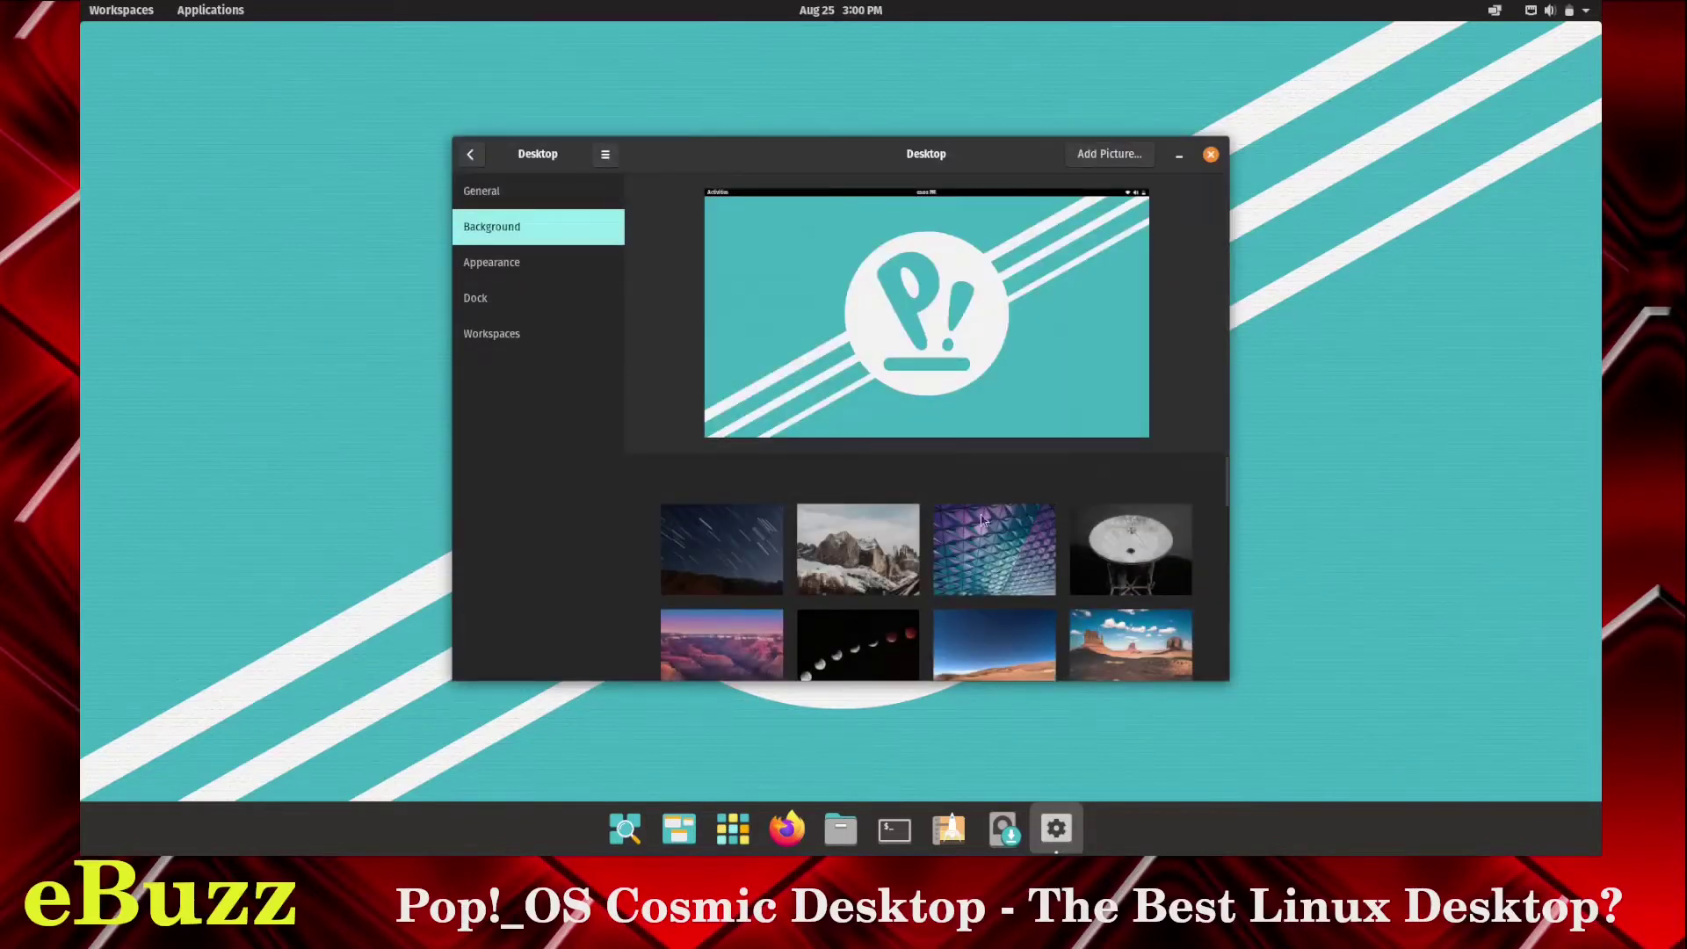
scroll(981, 514, "down", 1)
left_click_drag(1007, 141, 984, 65)
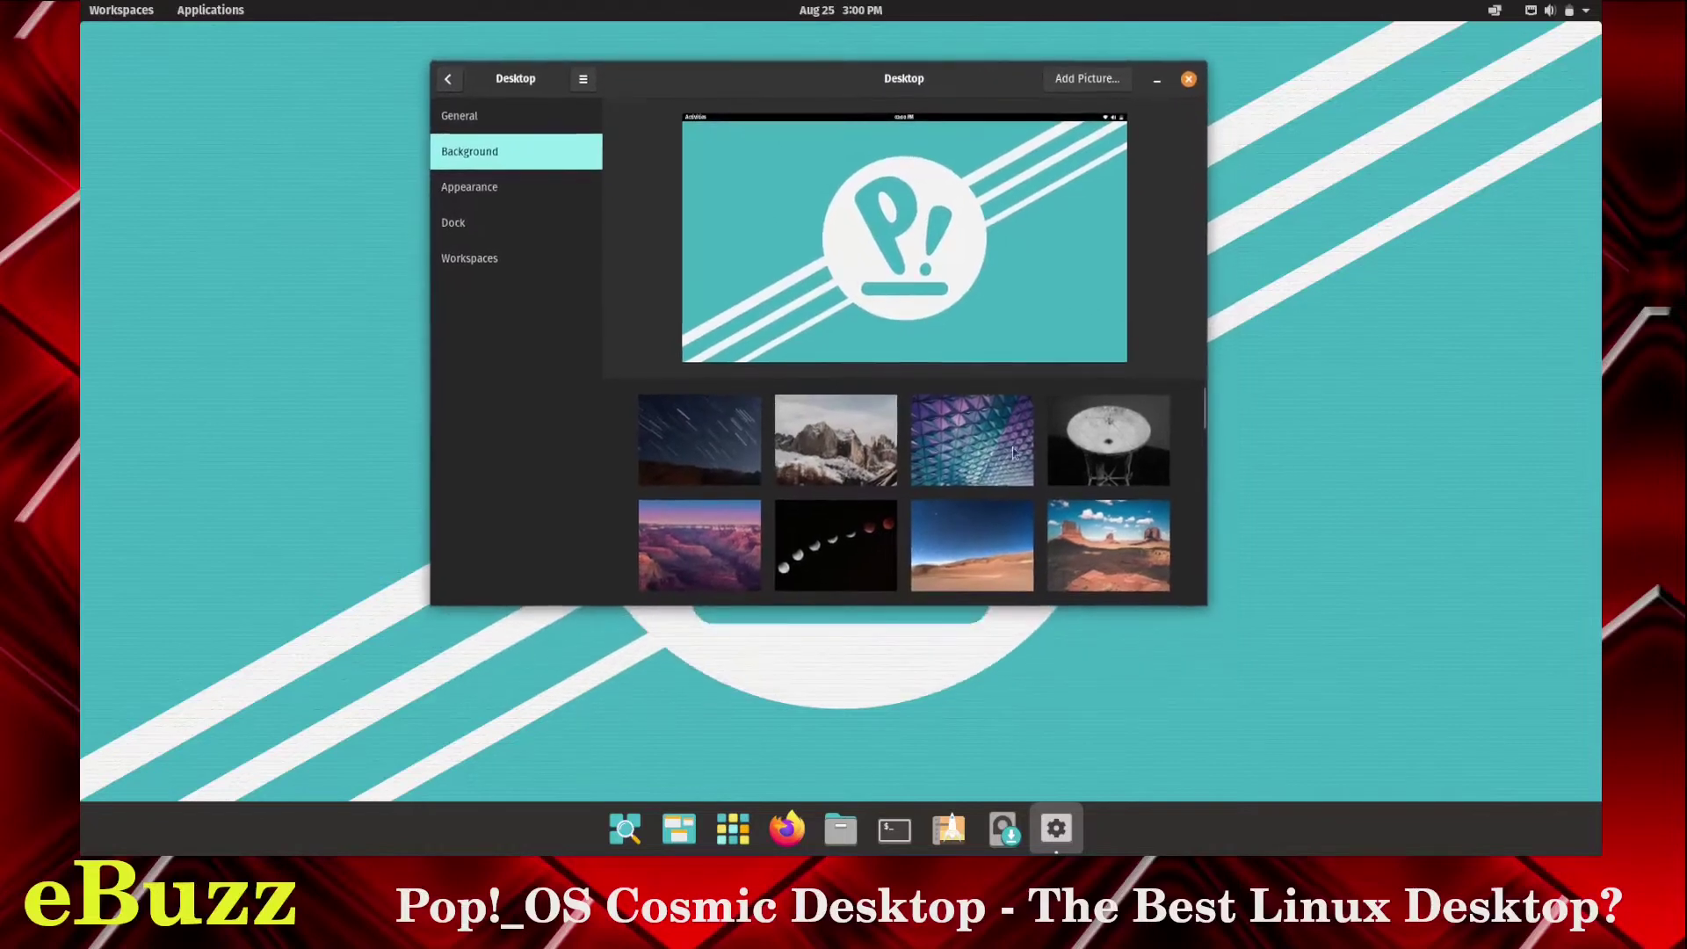
scroll(1006, 492, "down", 1)
scroll(1005, 488, "down", 8)
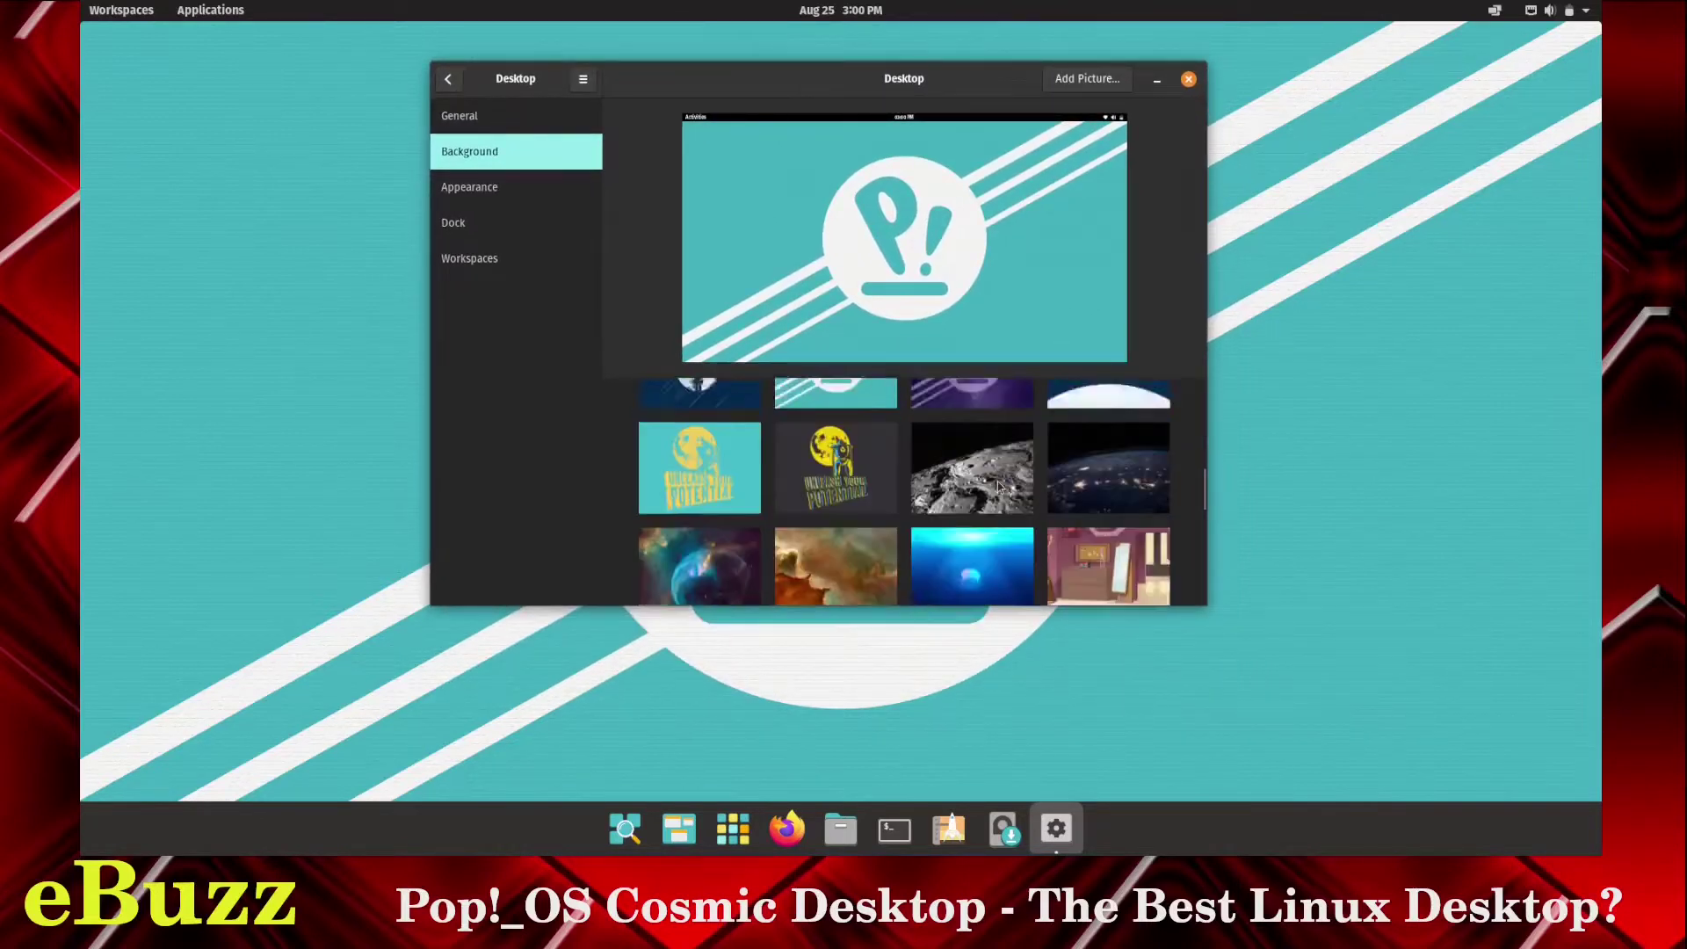
scroll(995, 479, "down", 3)
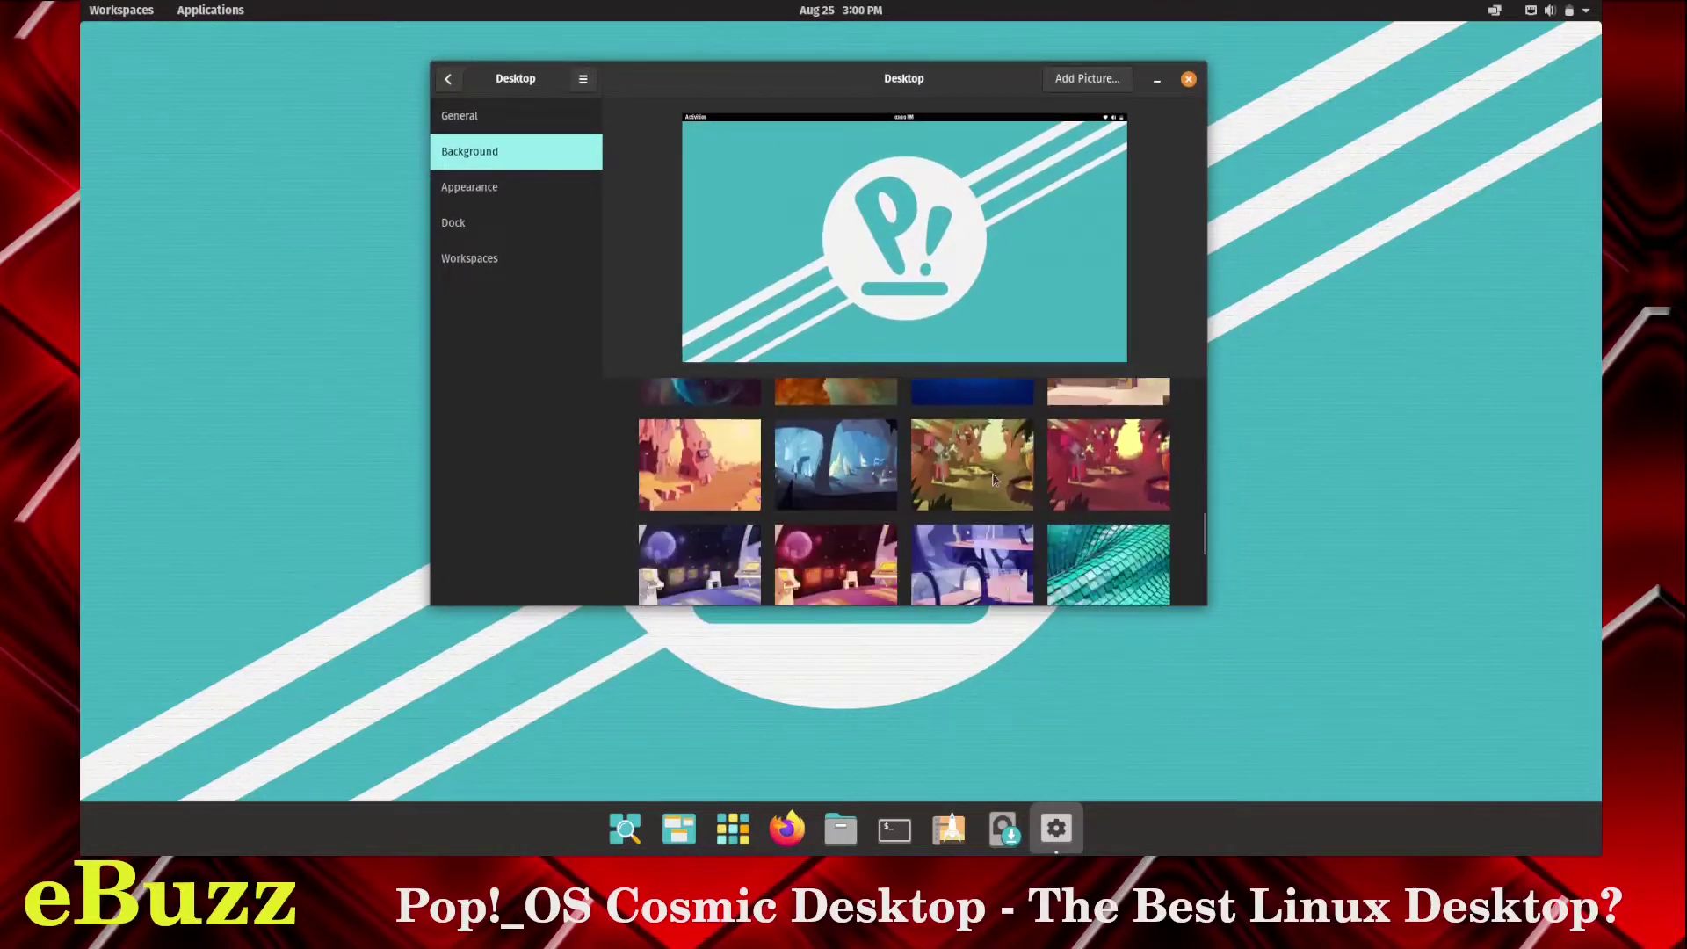
left_click(849, 475)
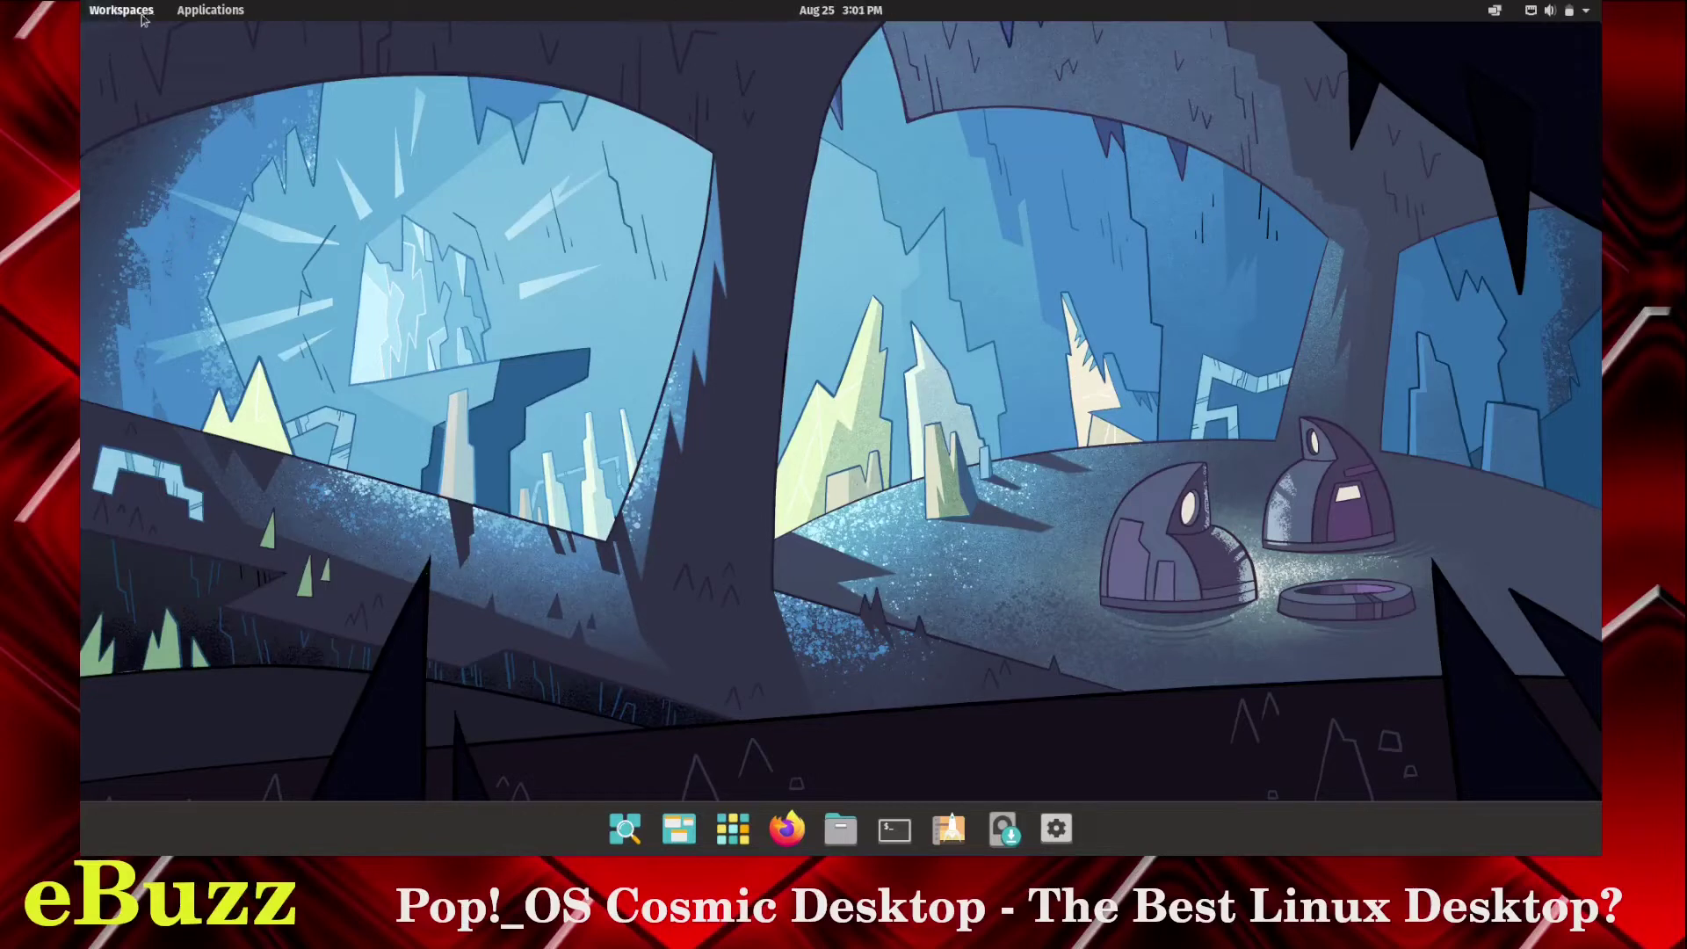
left_click(837, 12)
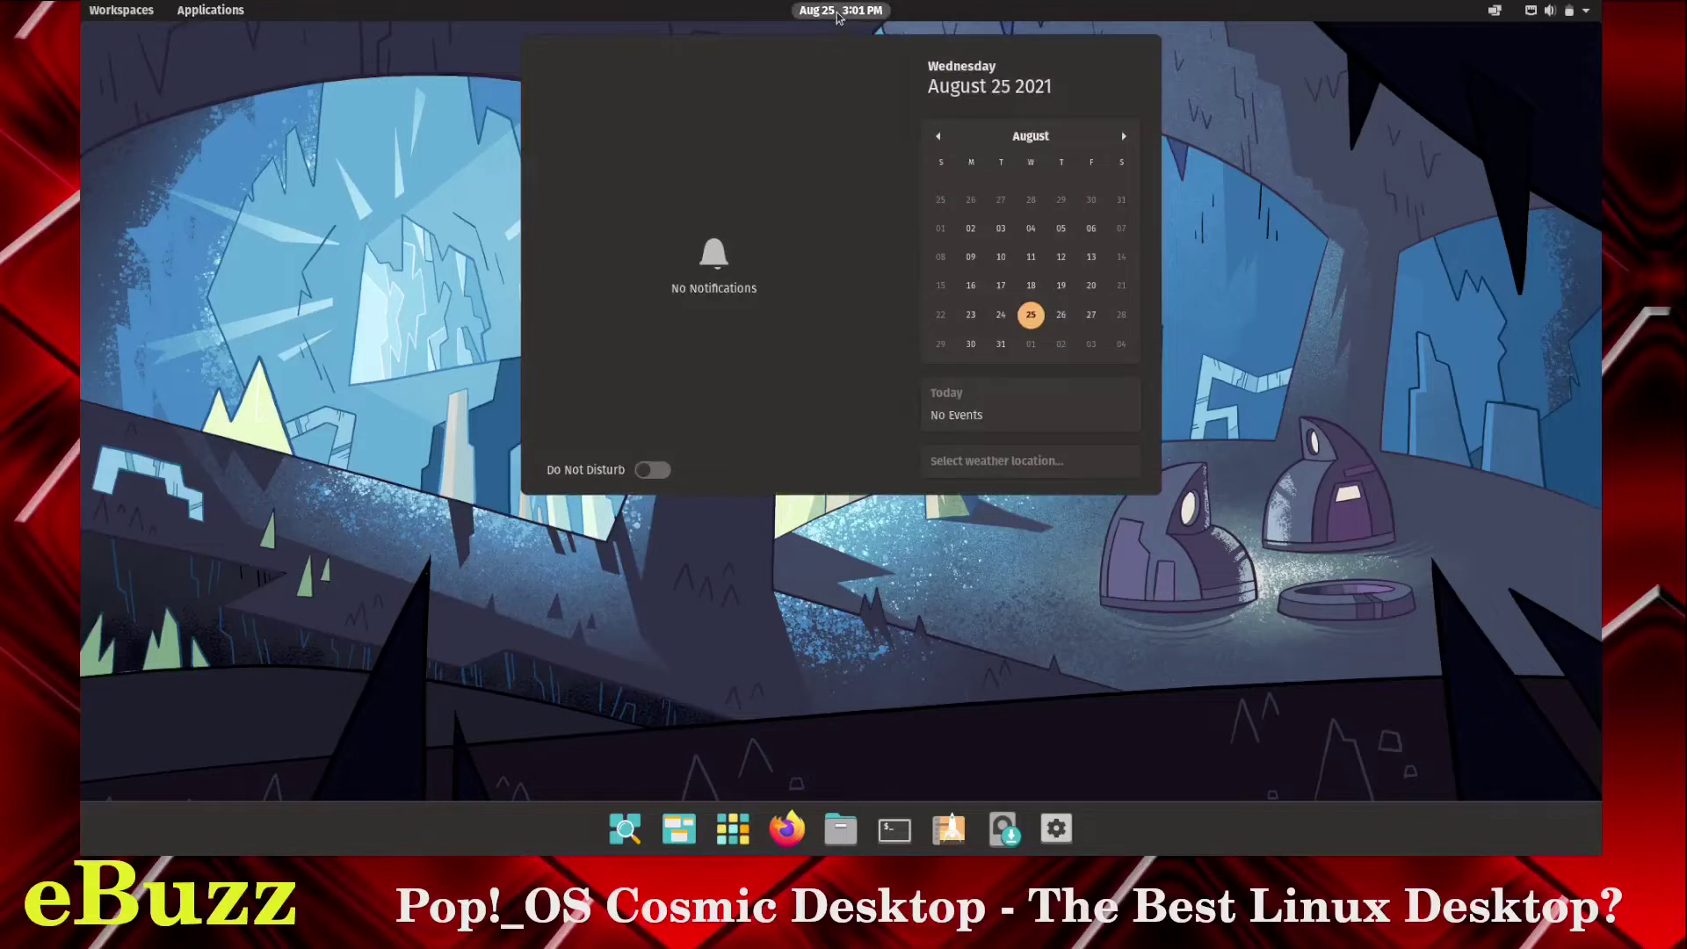
left_click(836, 13)
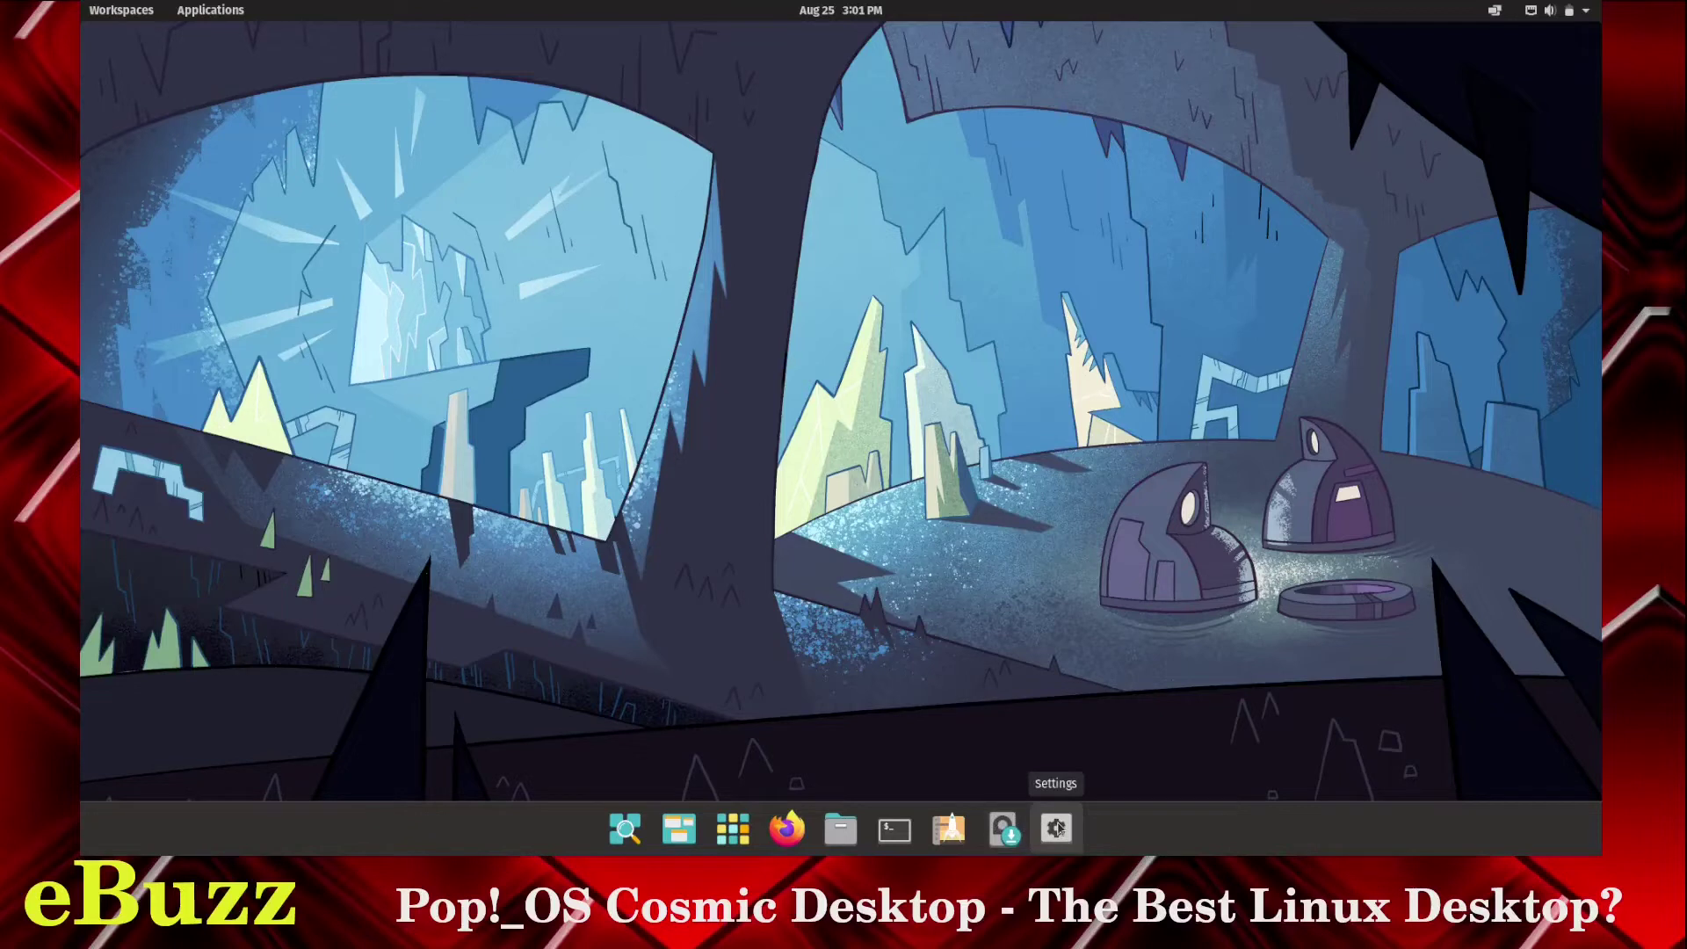
Open Settings to the Desktop General page and move its window up and left.
left_click(1057, 829)
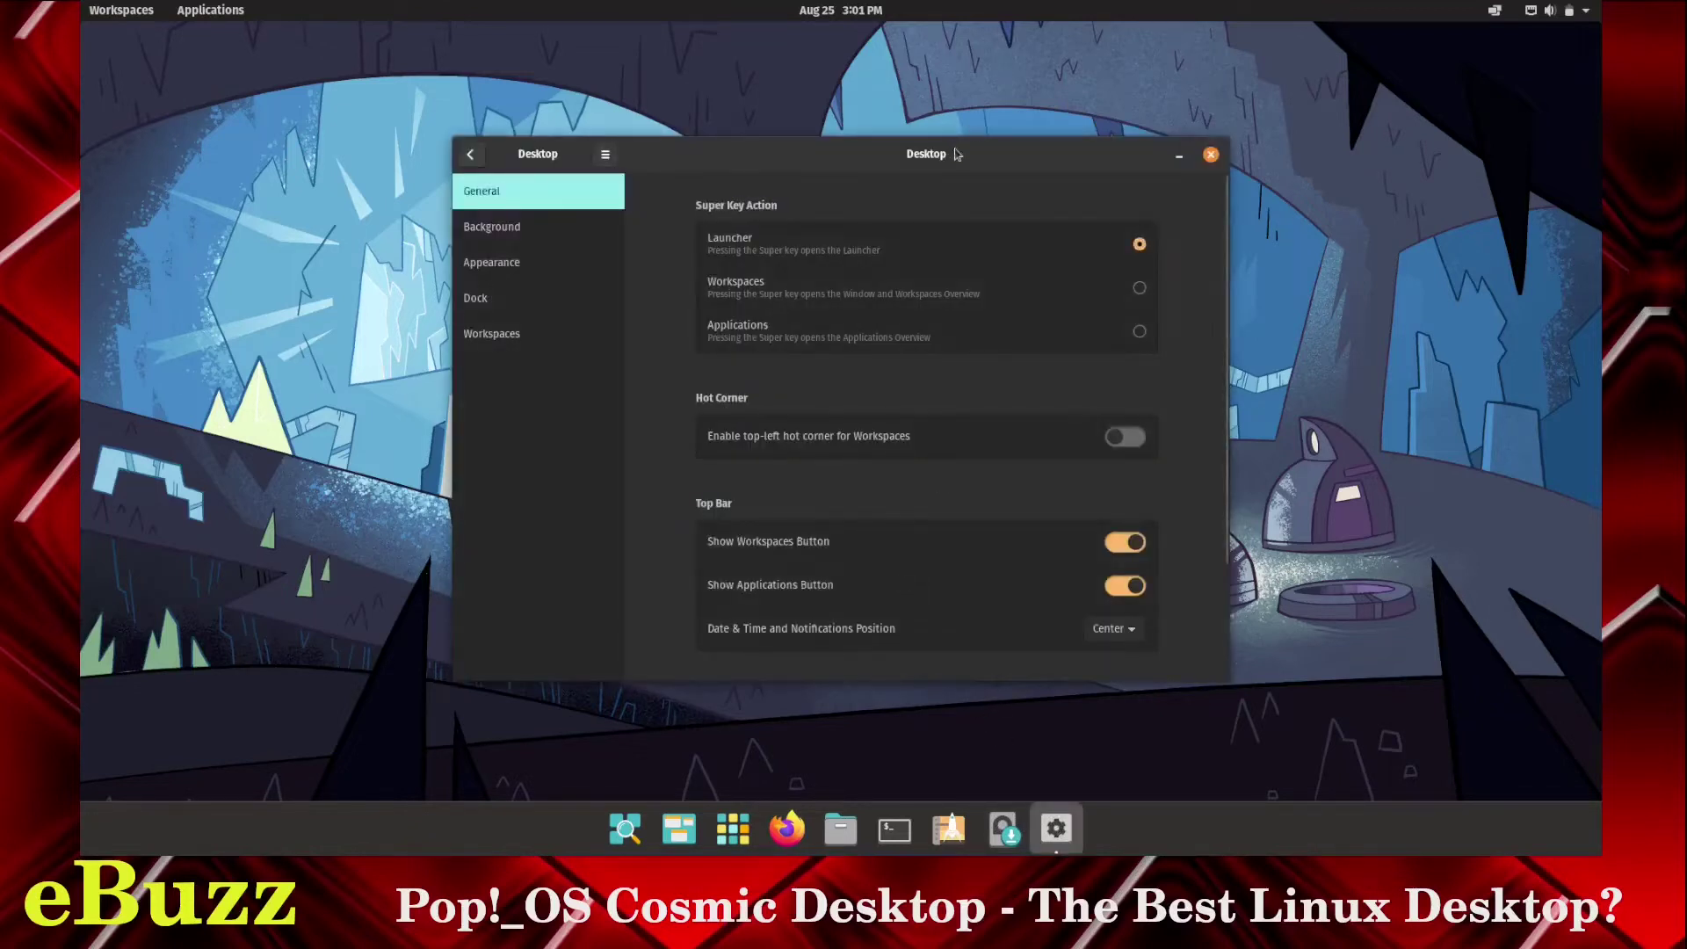
left_click_drag(972, 156, 946, 120)
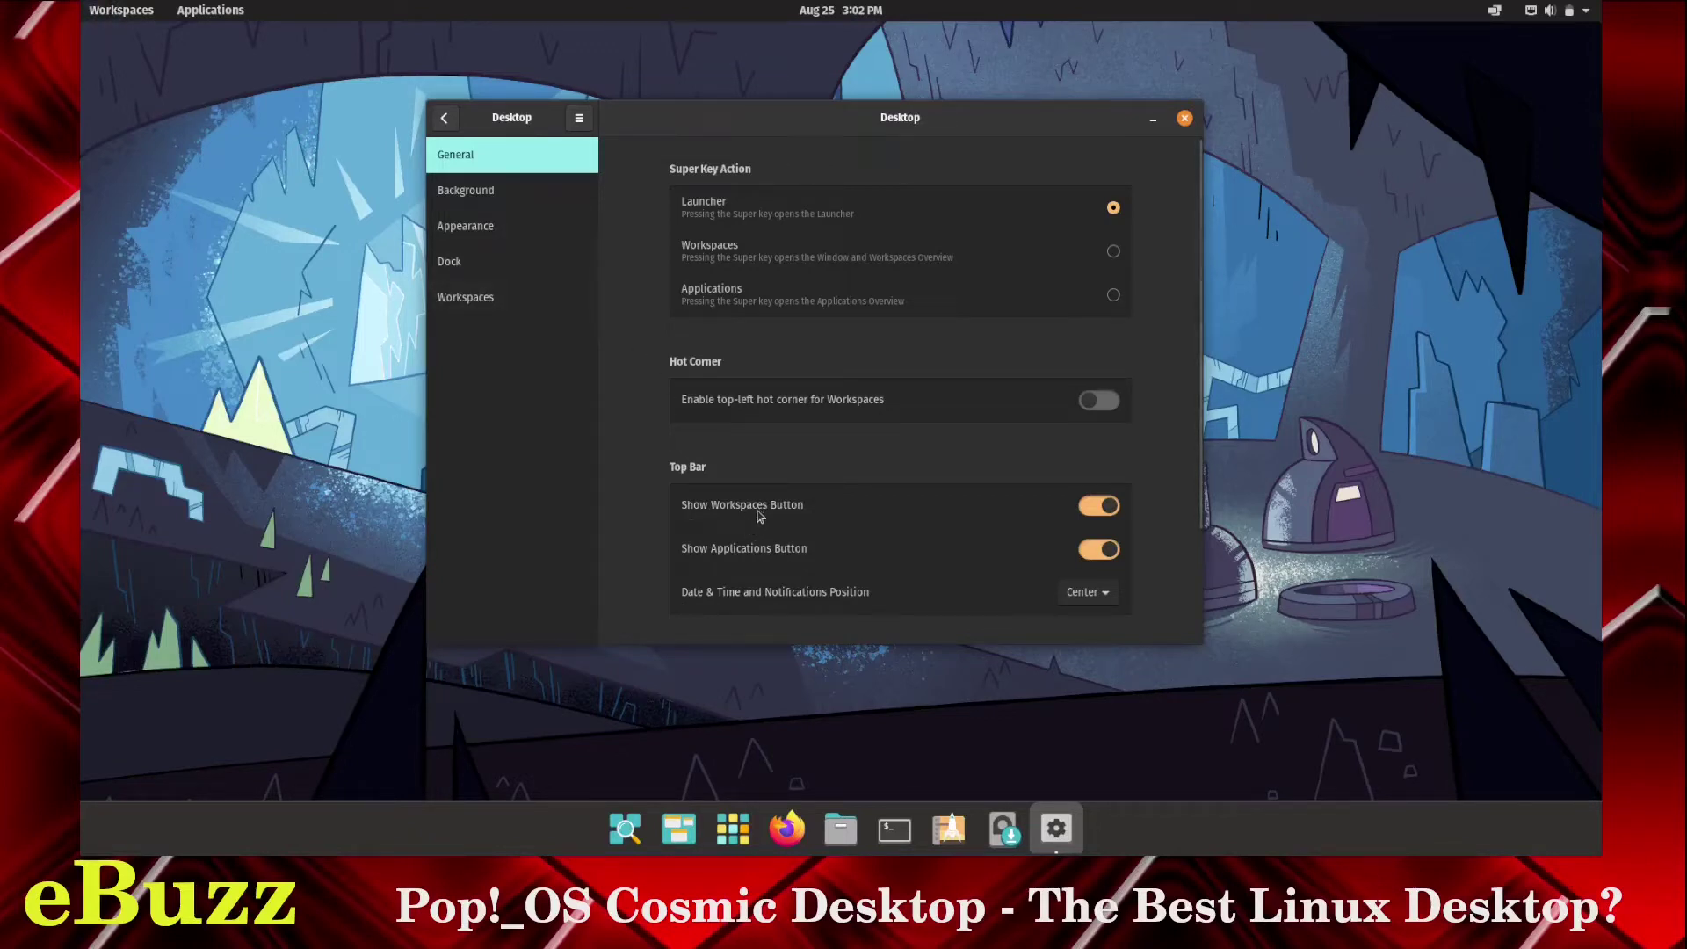
Hide the Workspaces and Applications buttons from the top bar.
left_click(1098, 507)
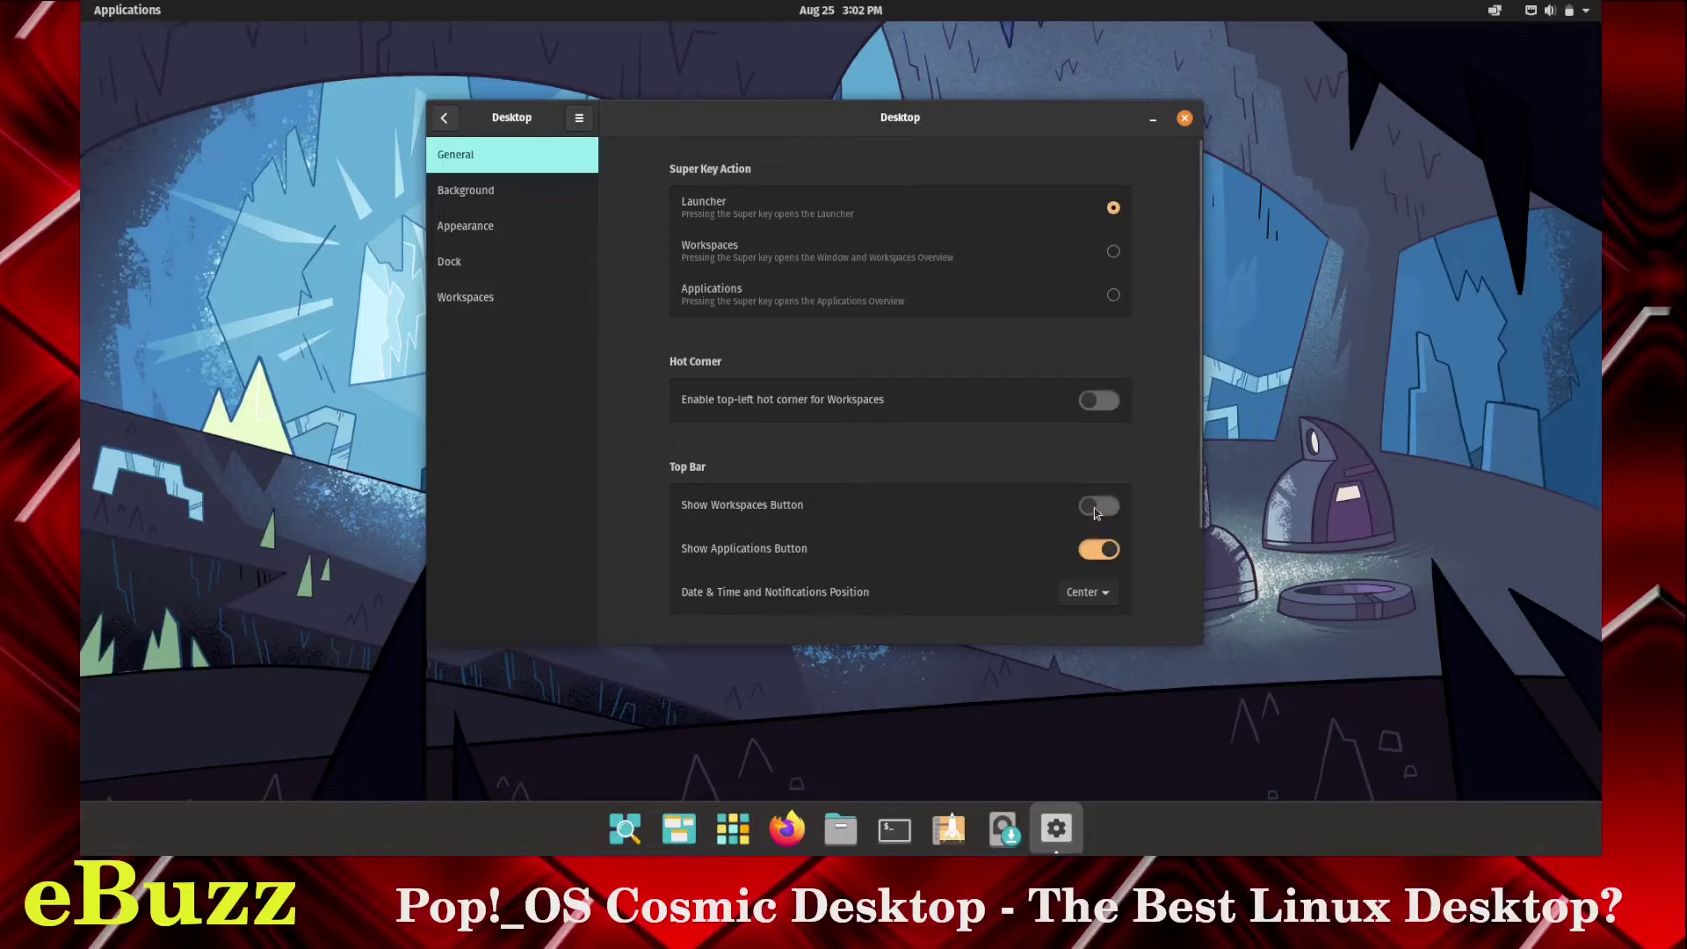
left_click(731, 837)
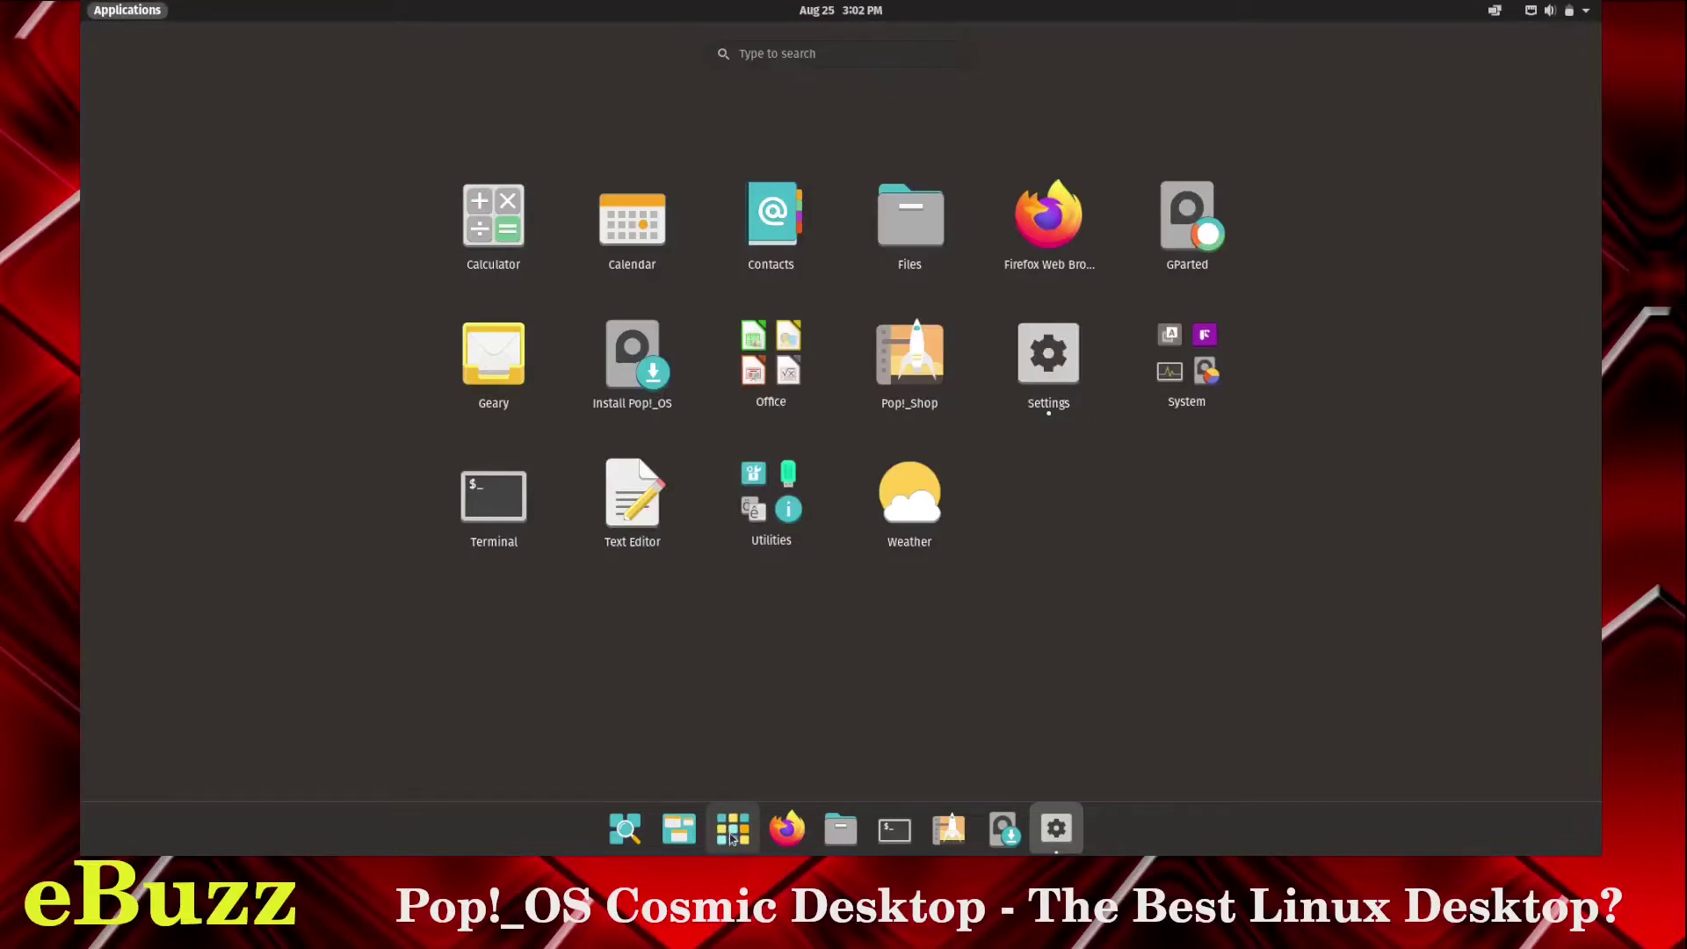
left_click(128, 12)
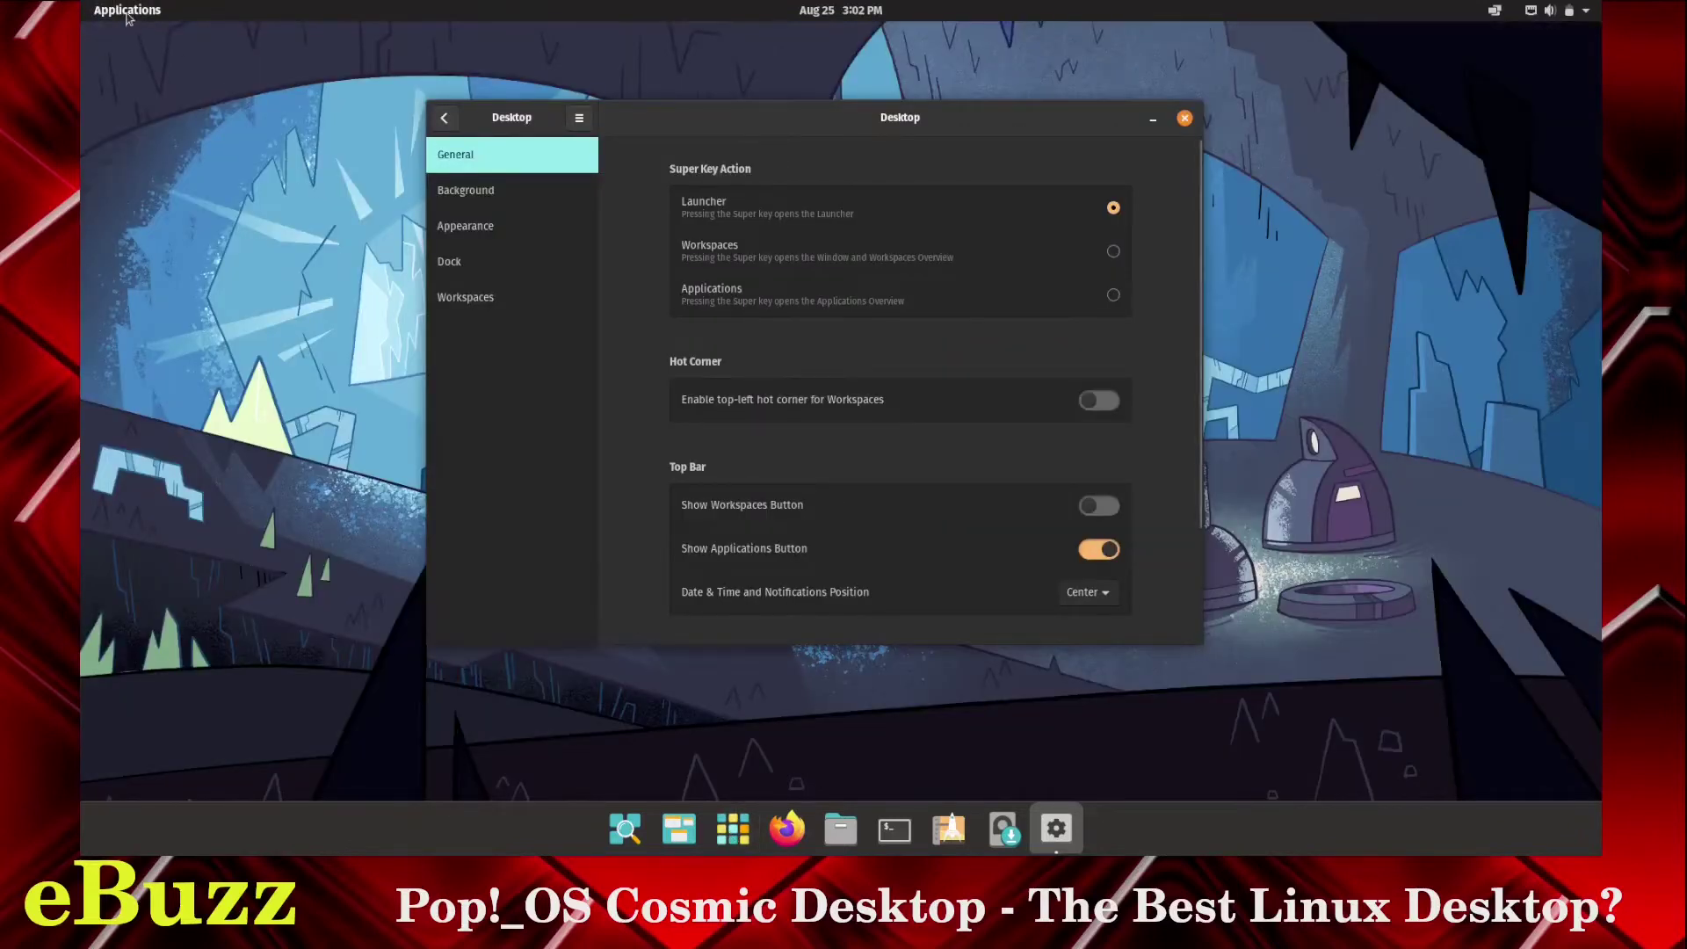
left_click(1089, 553)
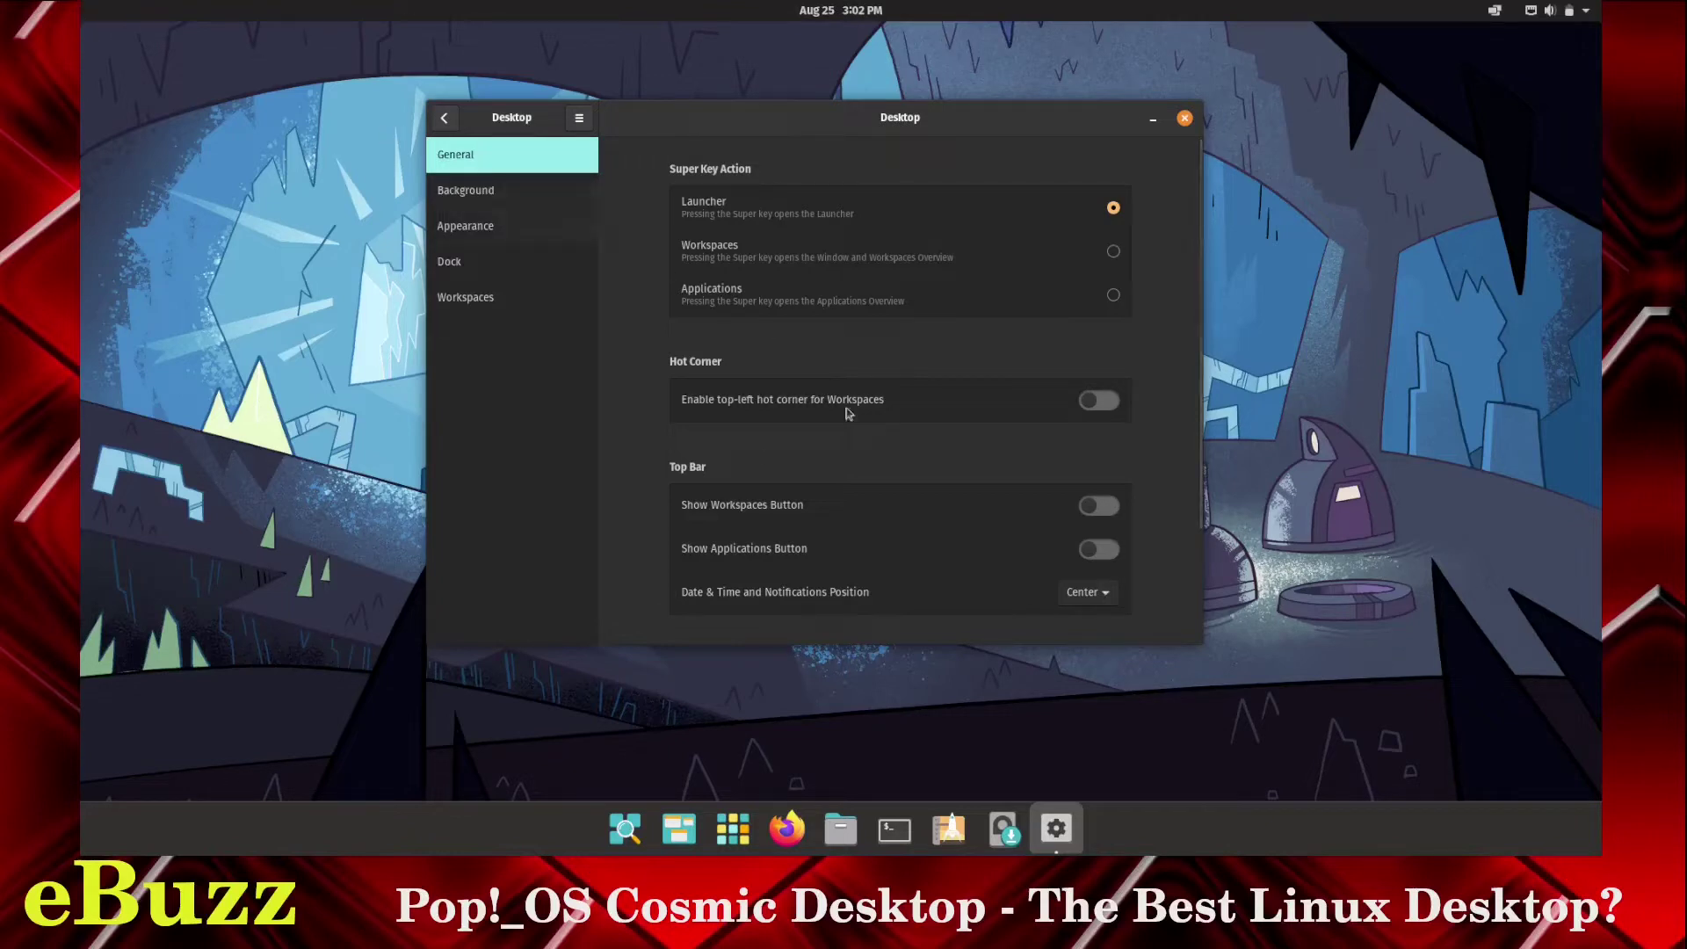
Set the Date & Time and Notifications position to Left.
left_click(1083, 604)
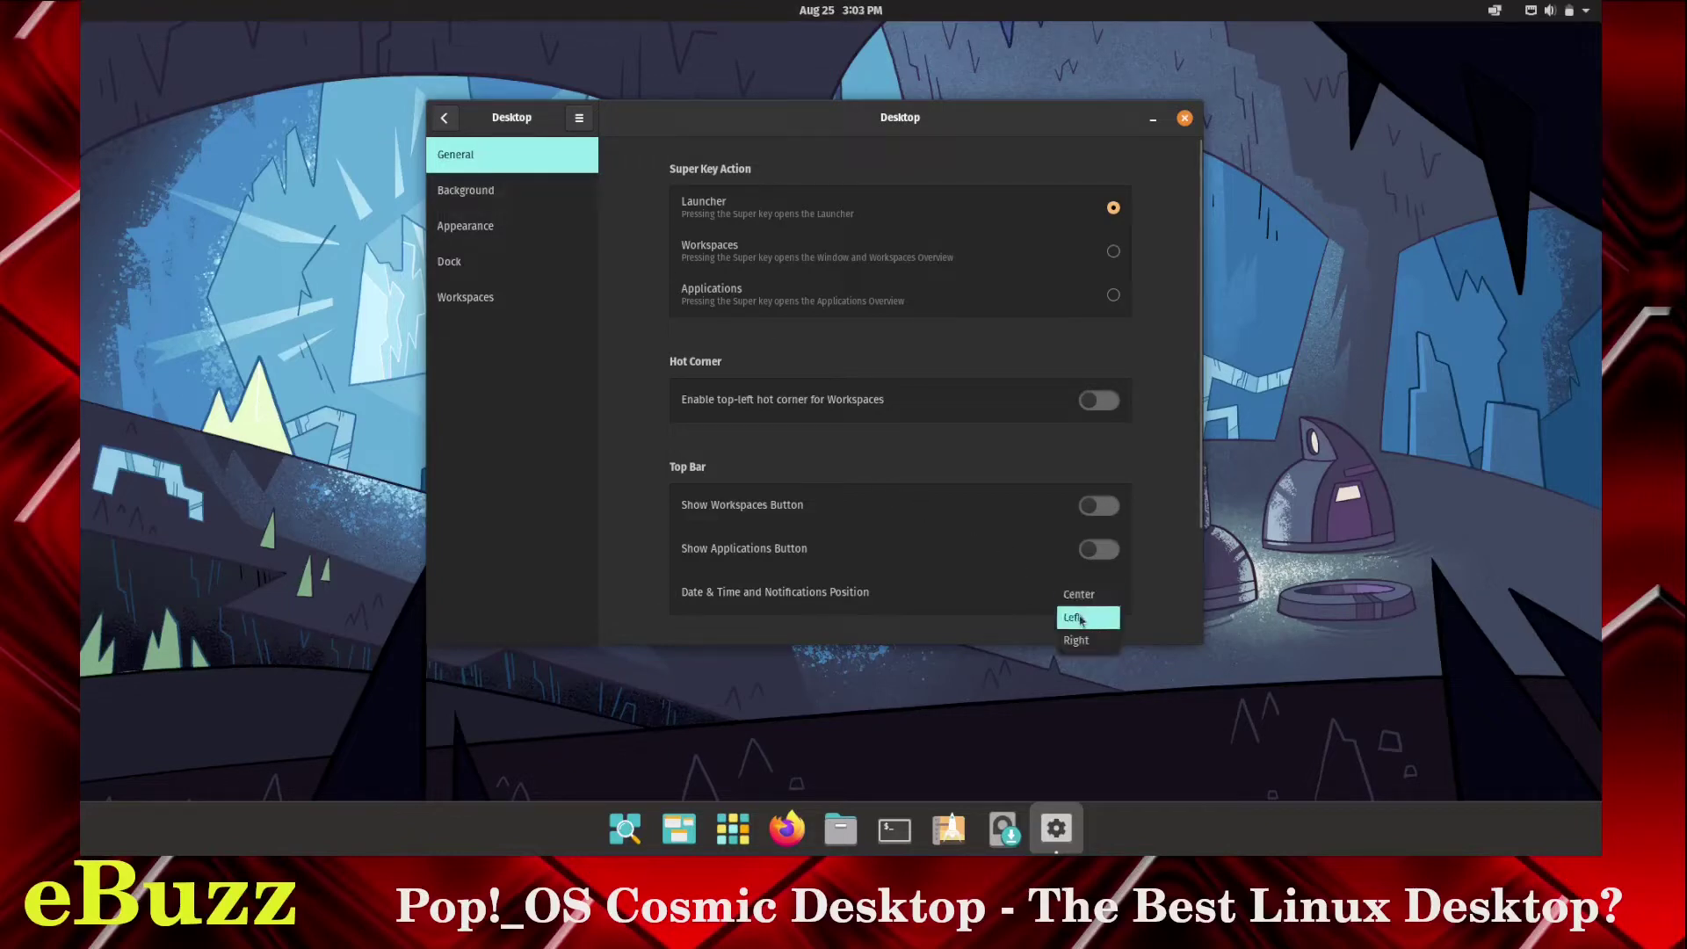
left_click(1082, 617)
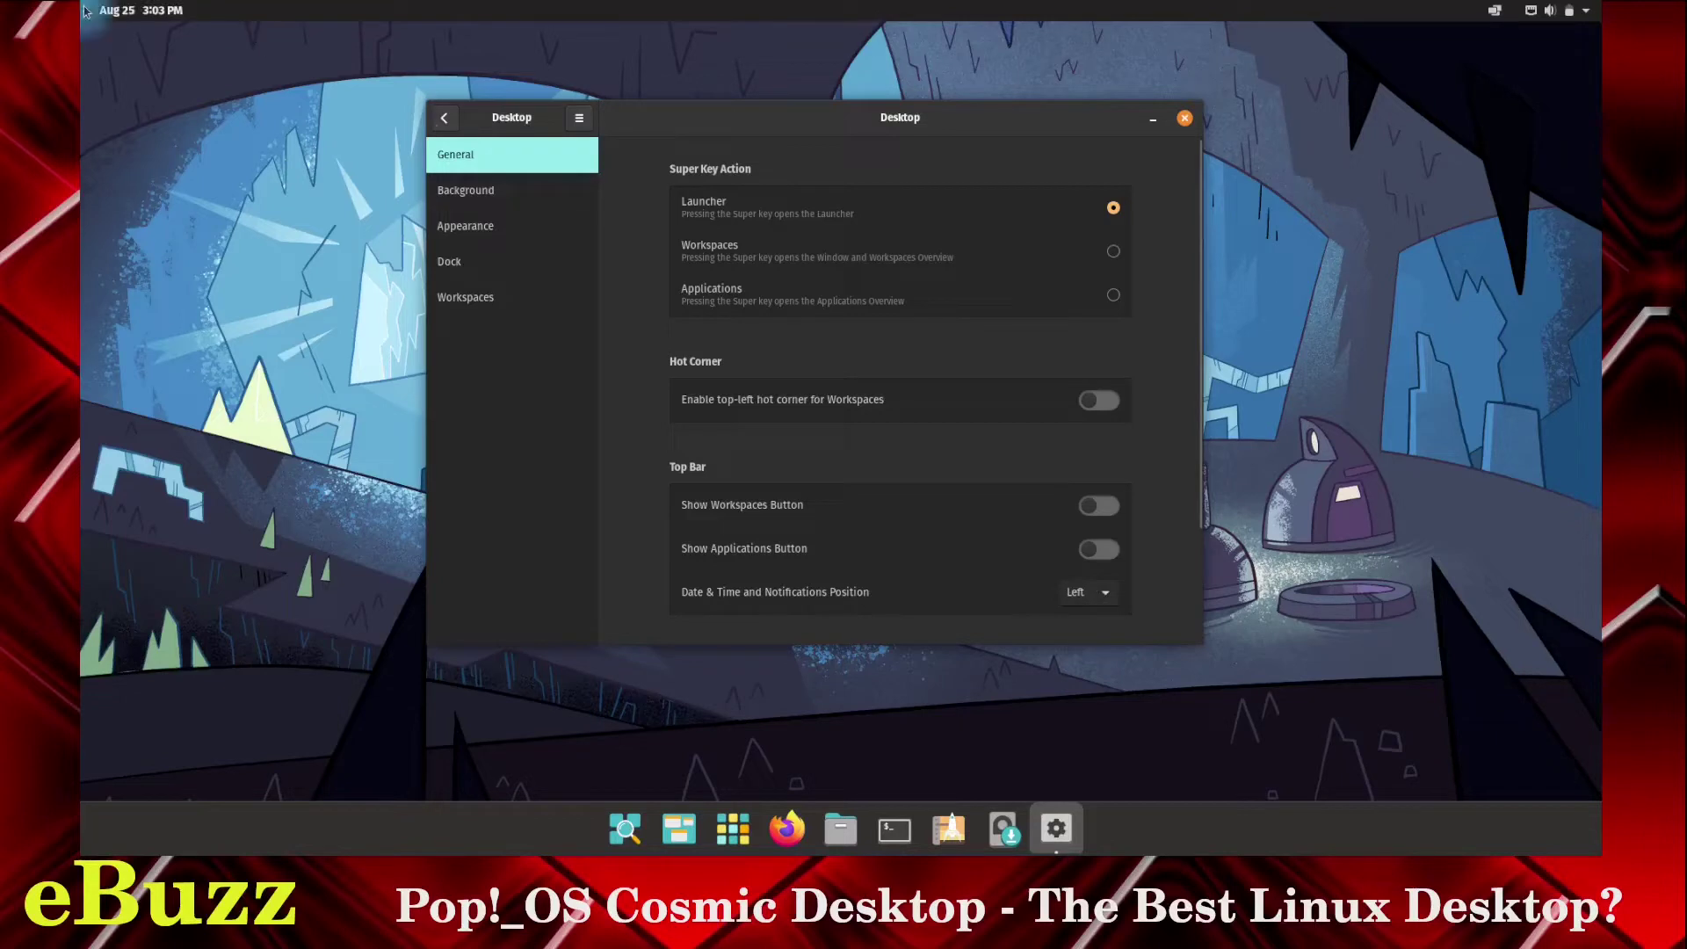
left_click(116, 11)
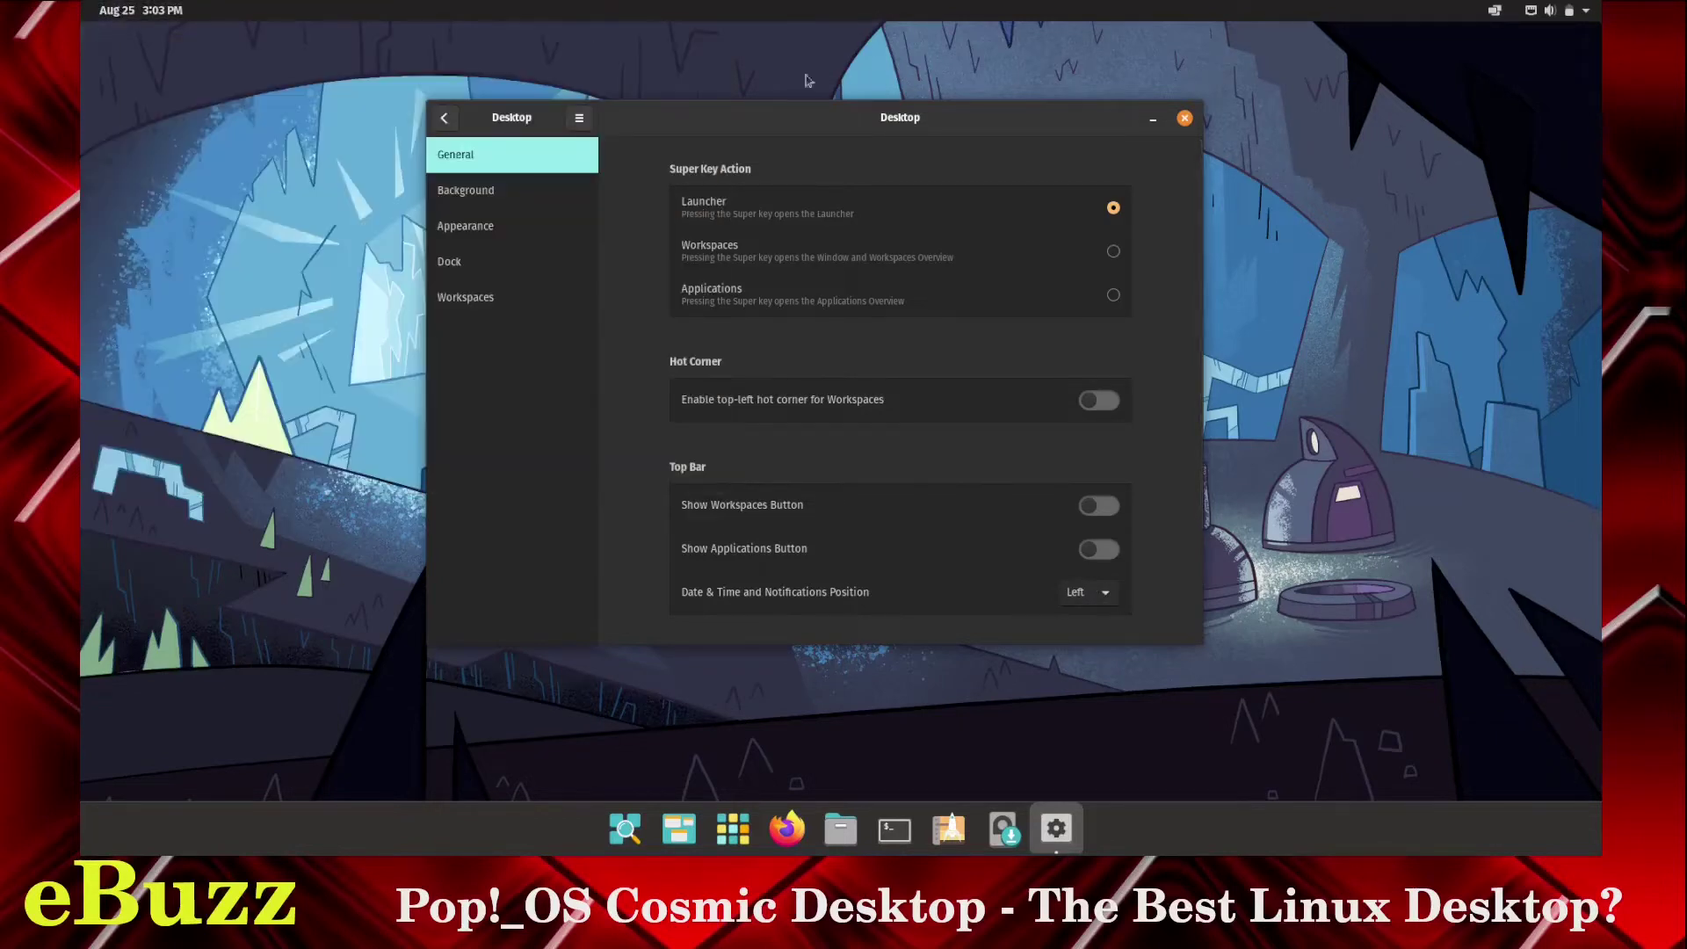
Turn off Show Minimize Button for windows.
left_click(1549, 12)
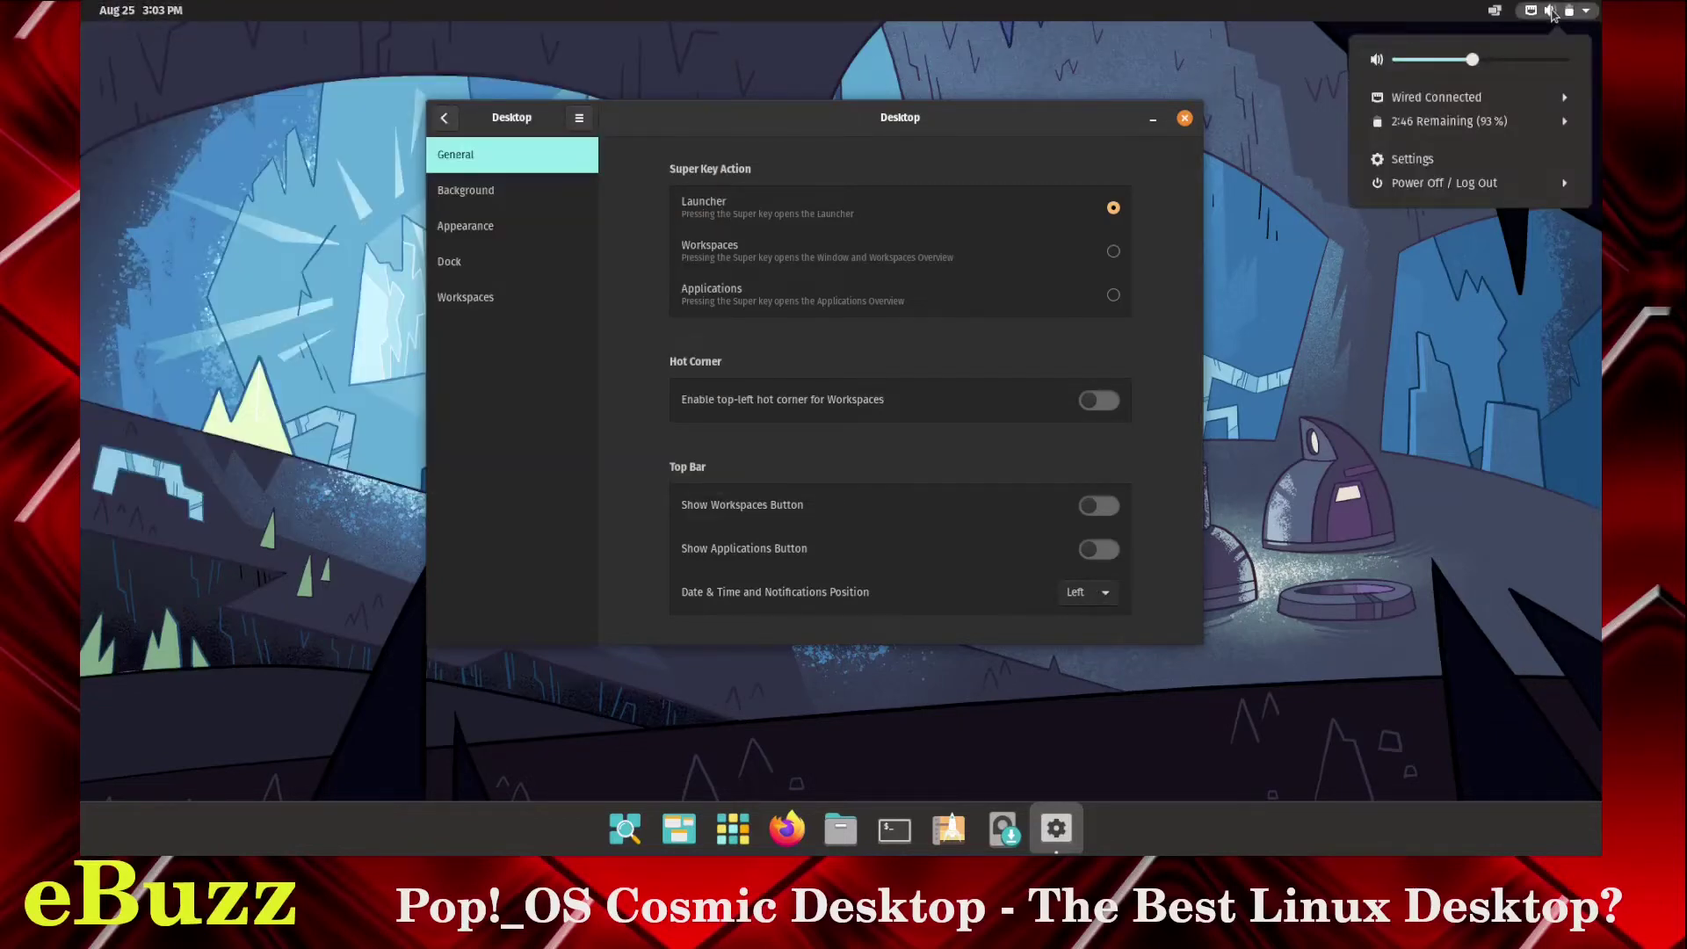
left_click(1552, 12)
scroll(878, 434, "down", 4)
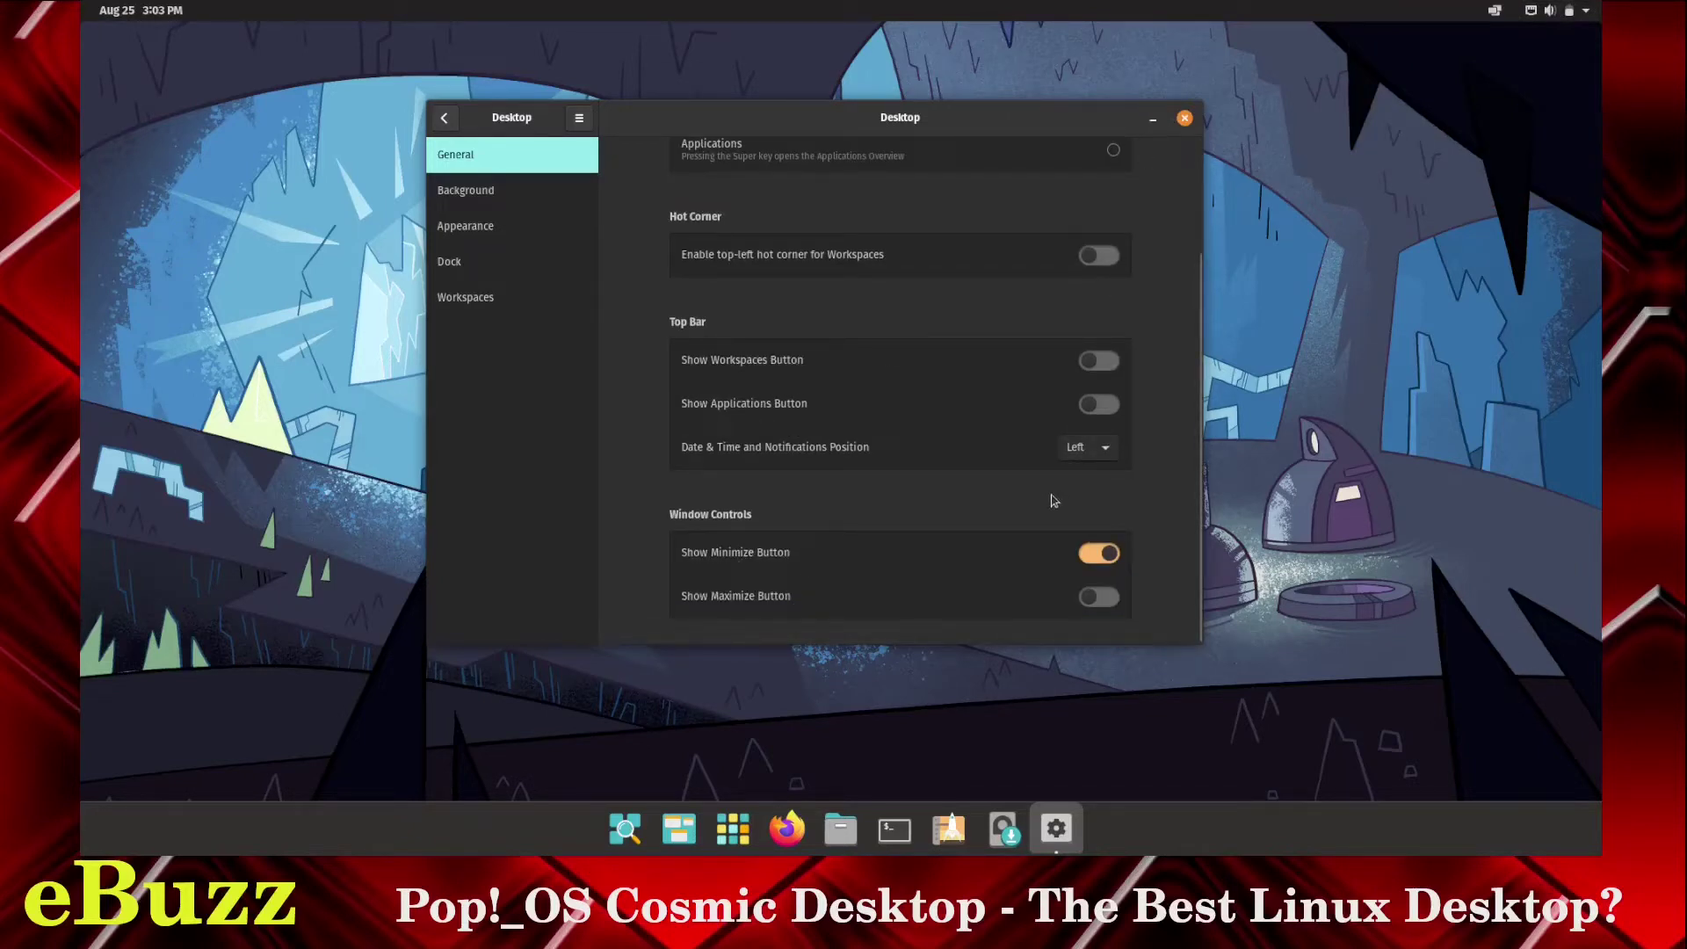
left_click(1095, 560)
Unmaximize the Settings window to a smaller, centred size.
key("super")
left_click(1014, 123)
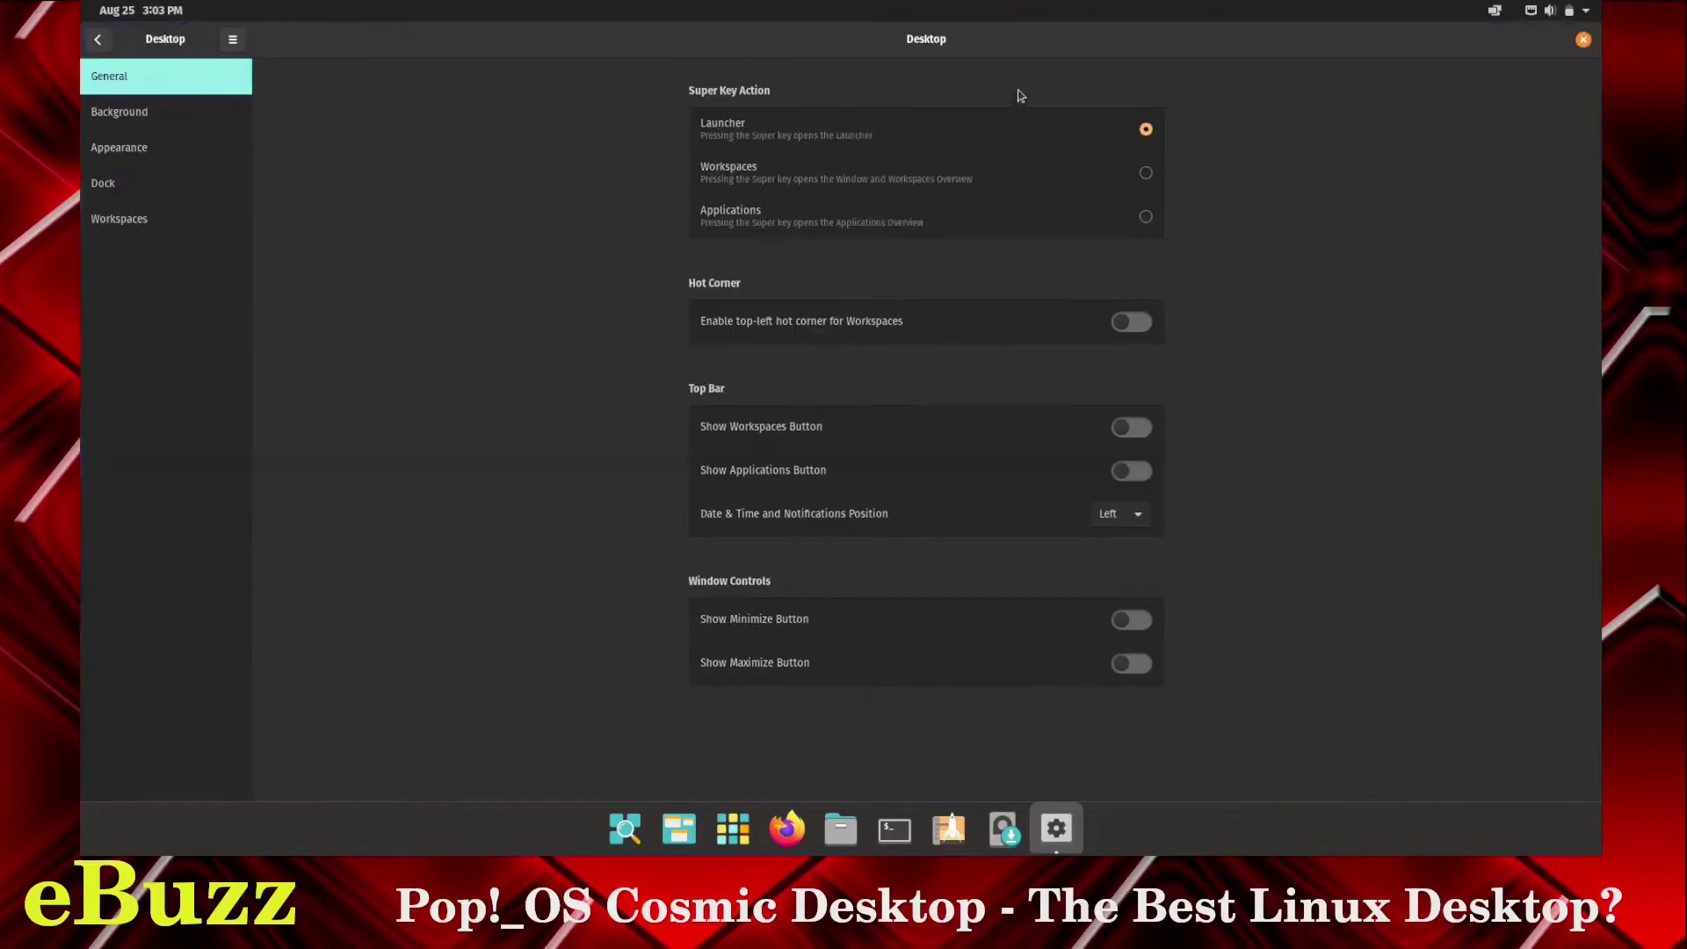
double_click(1056, 37)
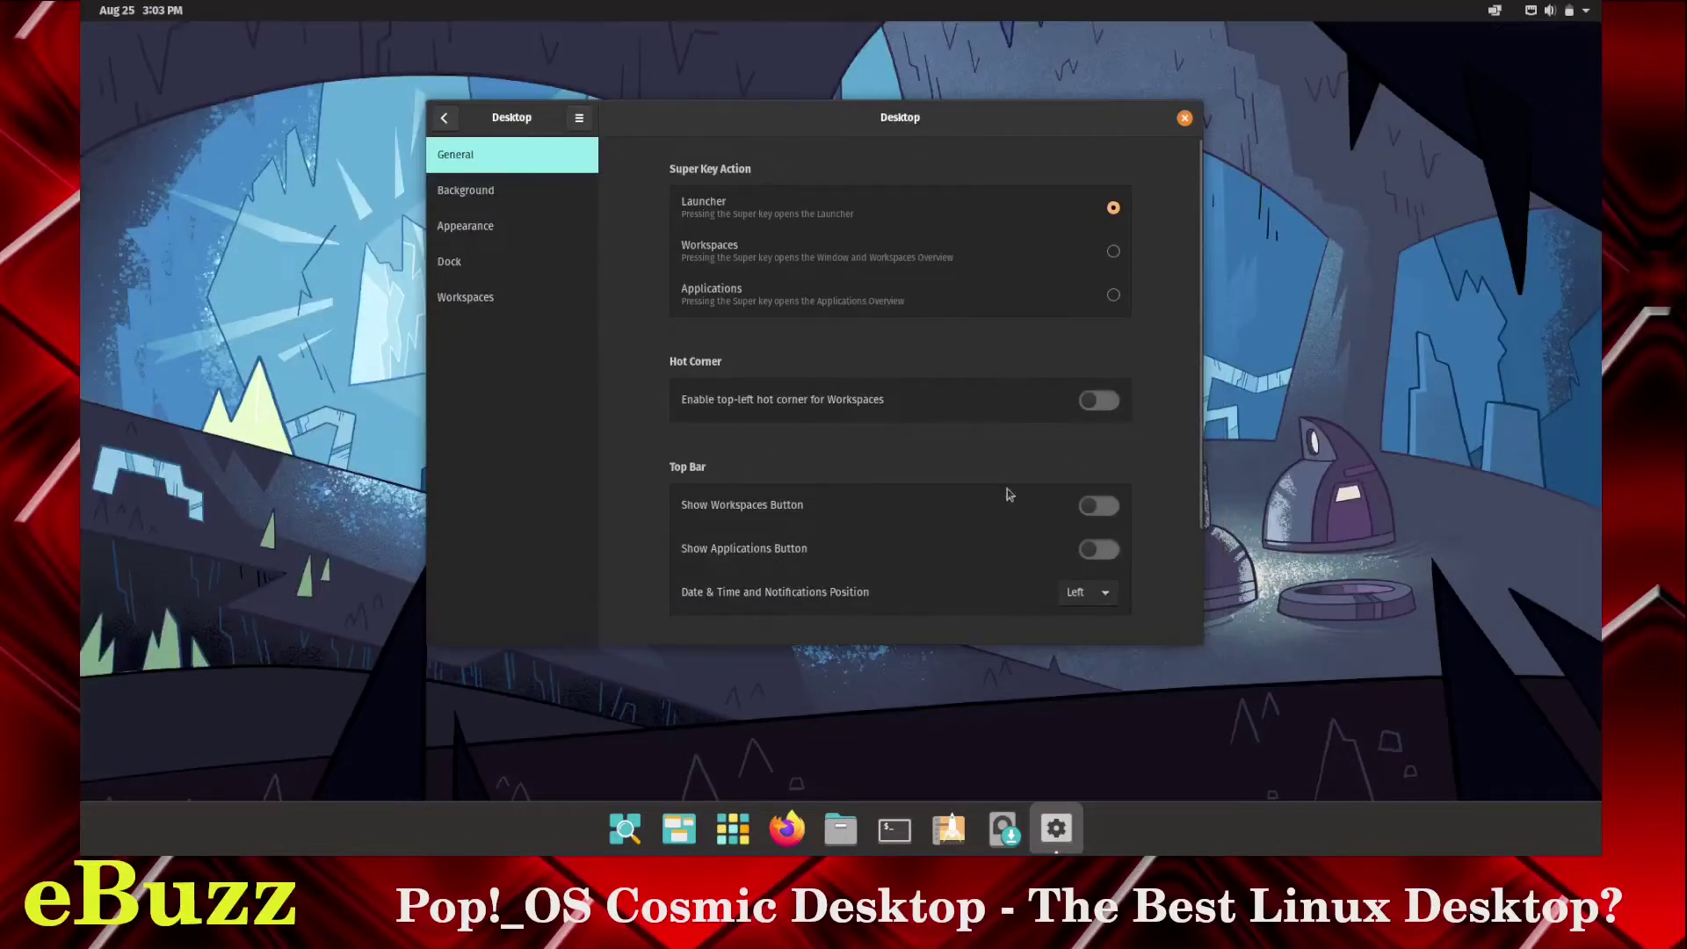
Try the Light theme, return to Dark, and go to the Dock page.
left_click(479, 231)
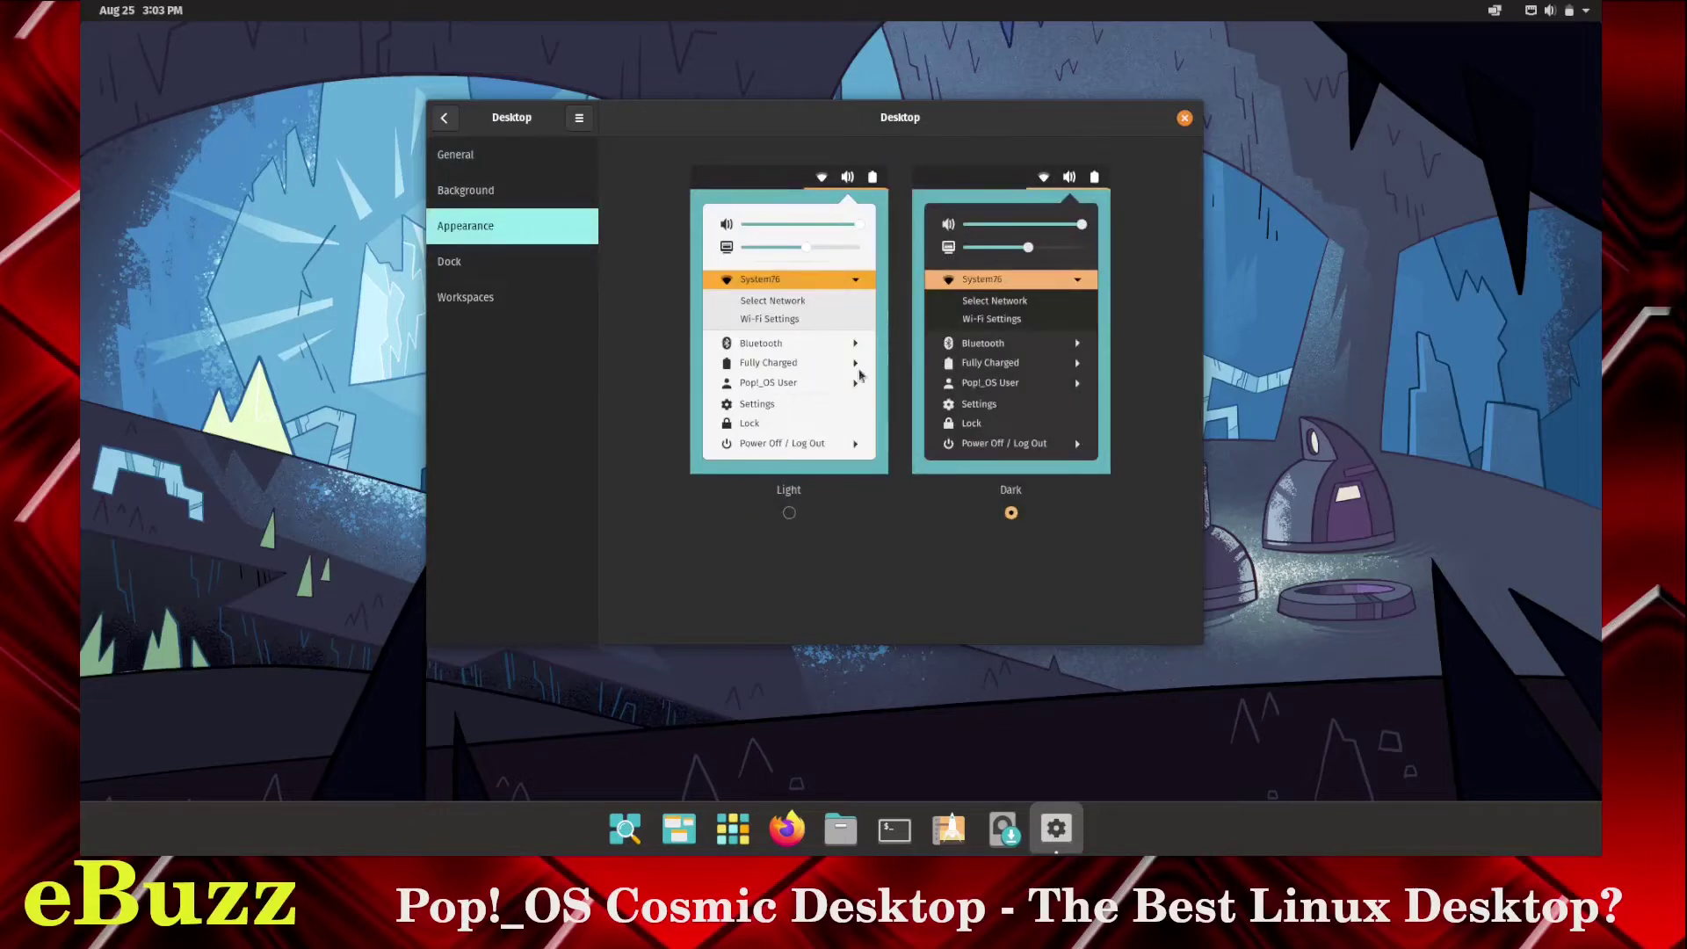
left_click(805, 340)
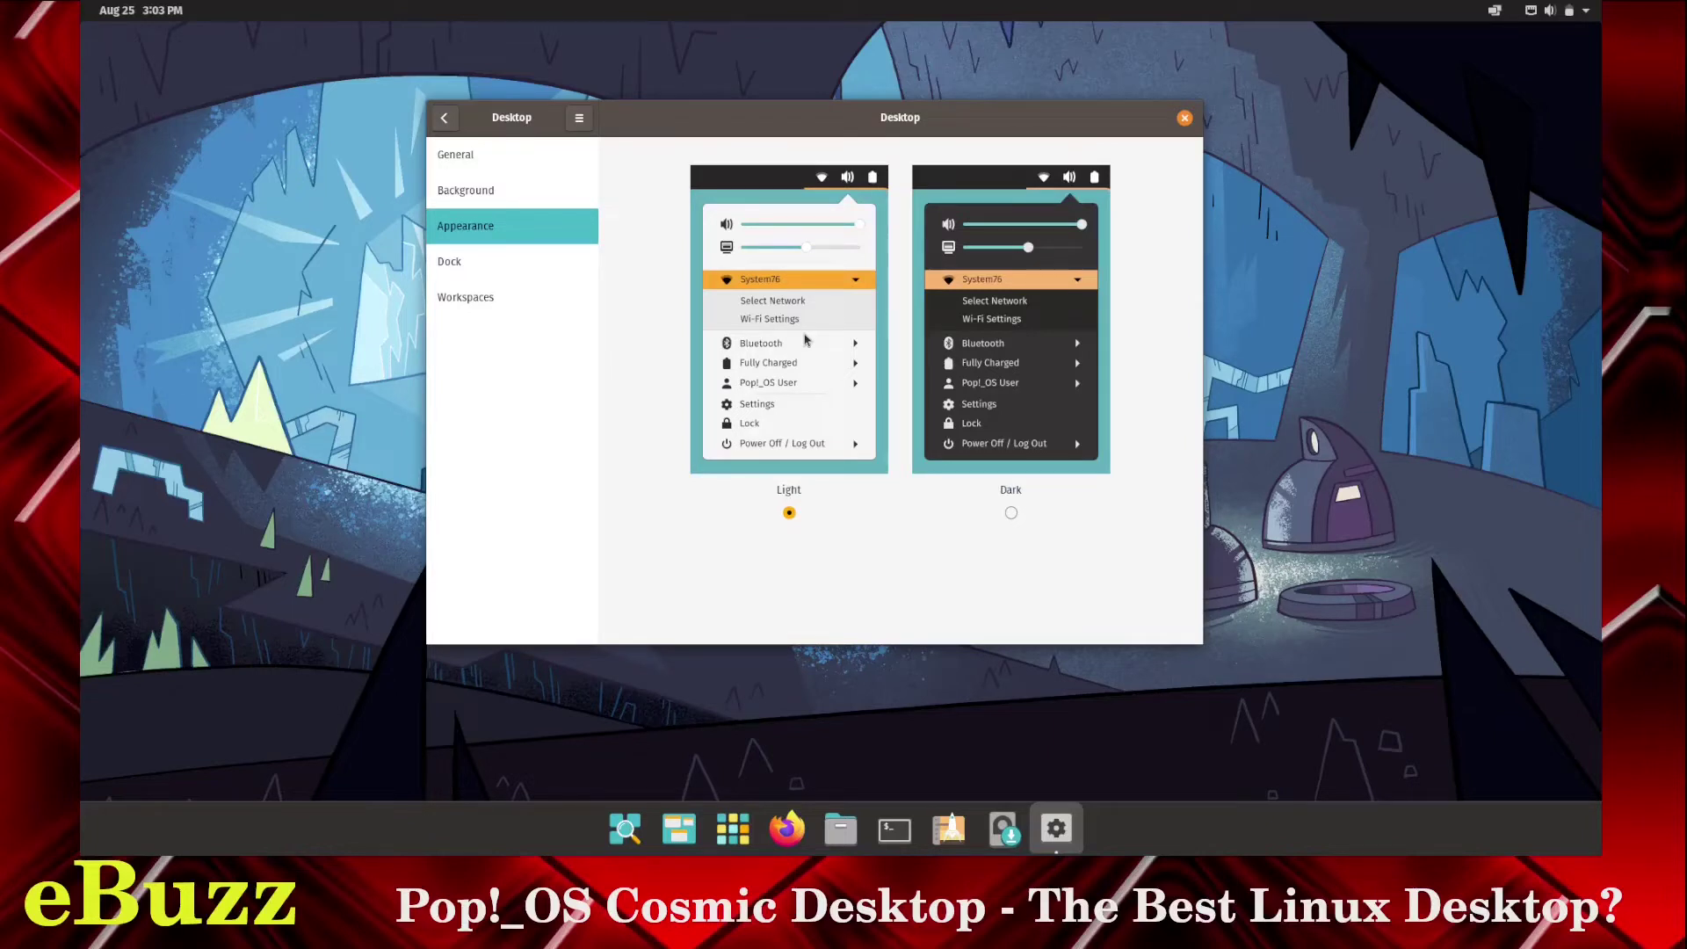
left_click(998, 361)
left_click(451, 264)
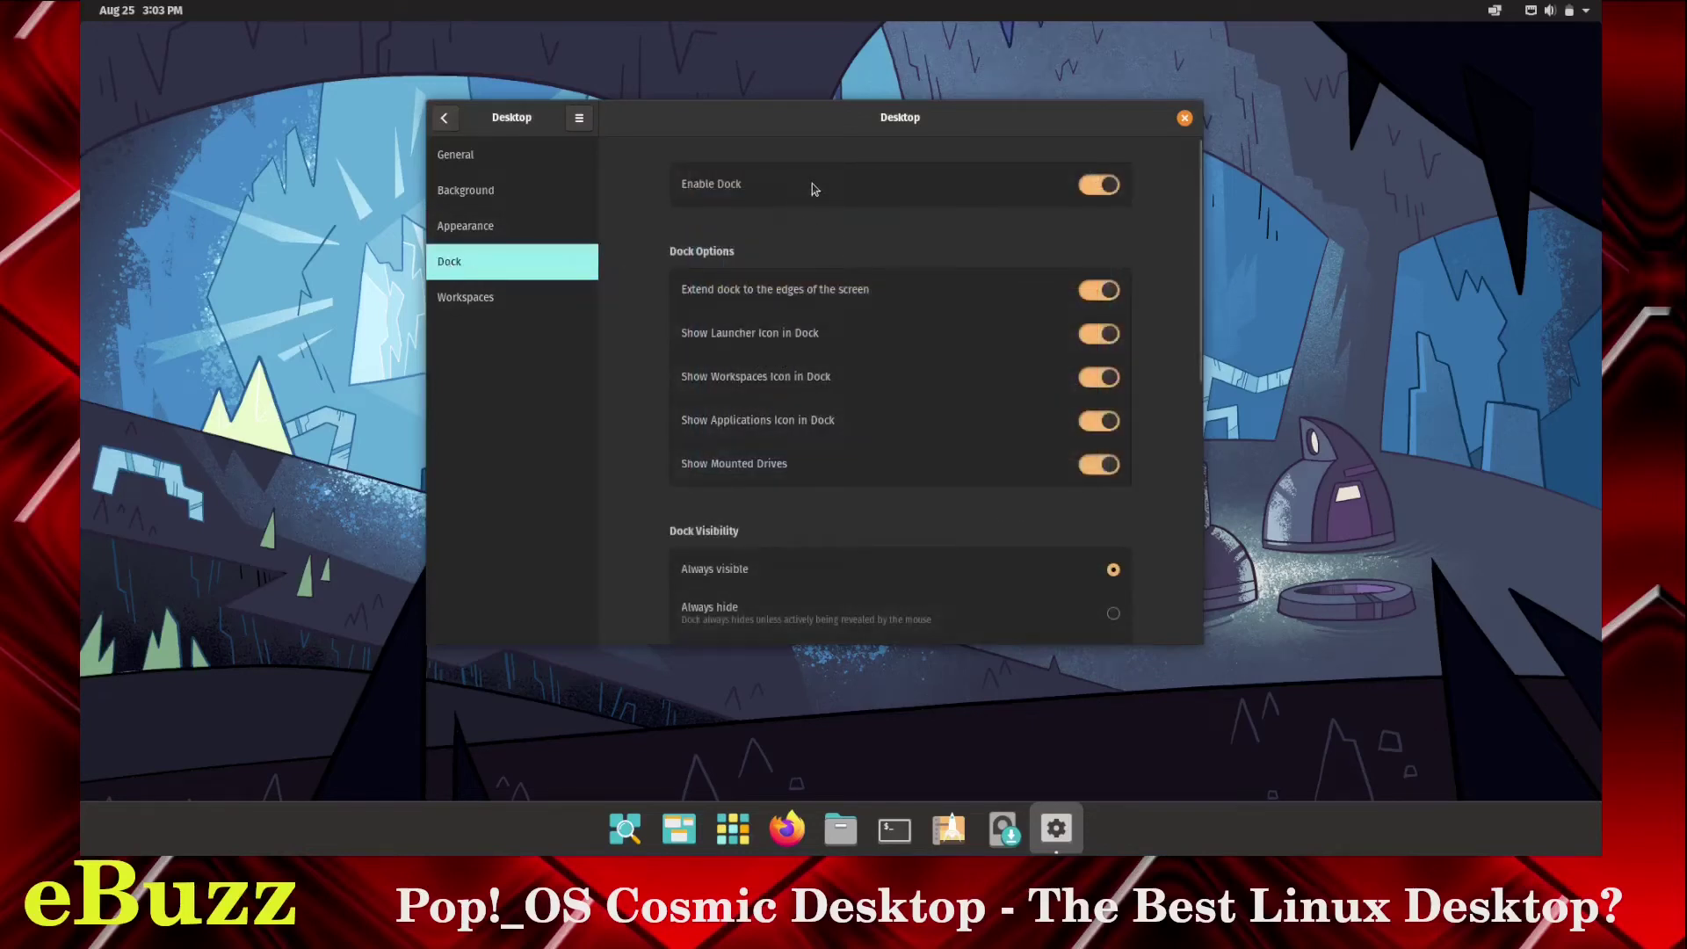
Turn off Extend dock to the edges, after toggling Enable Dock and the launcher icon.
left_click(1092, 195)
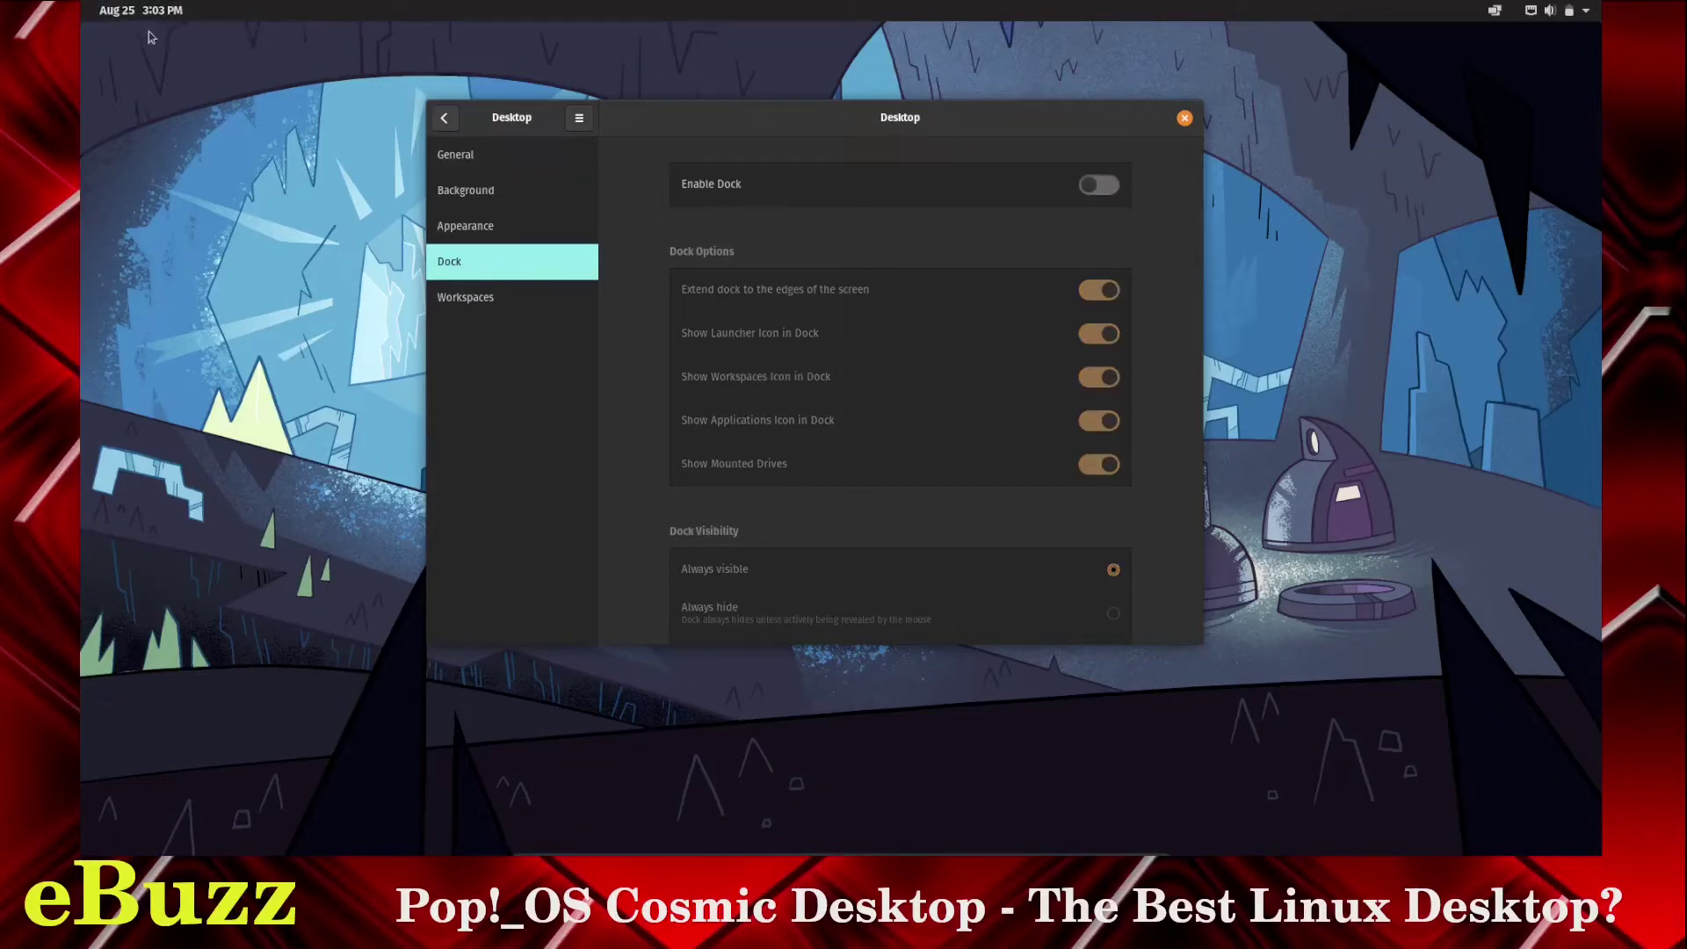
left_click(1102, 191)
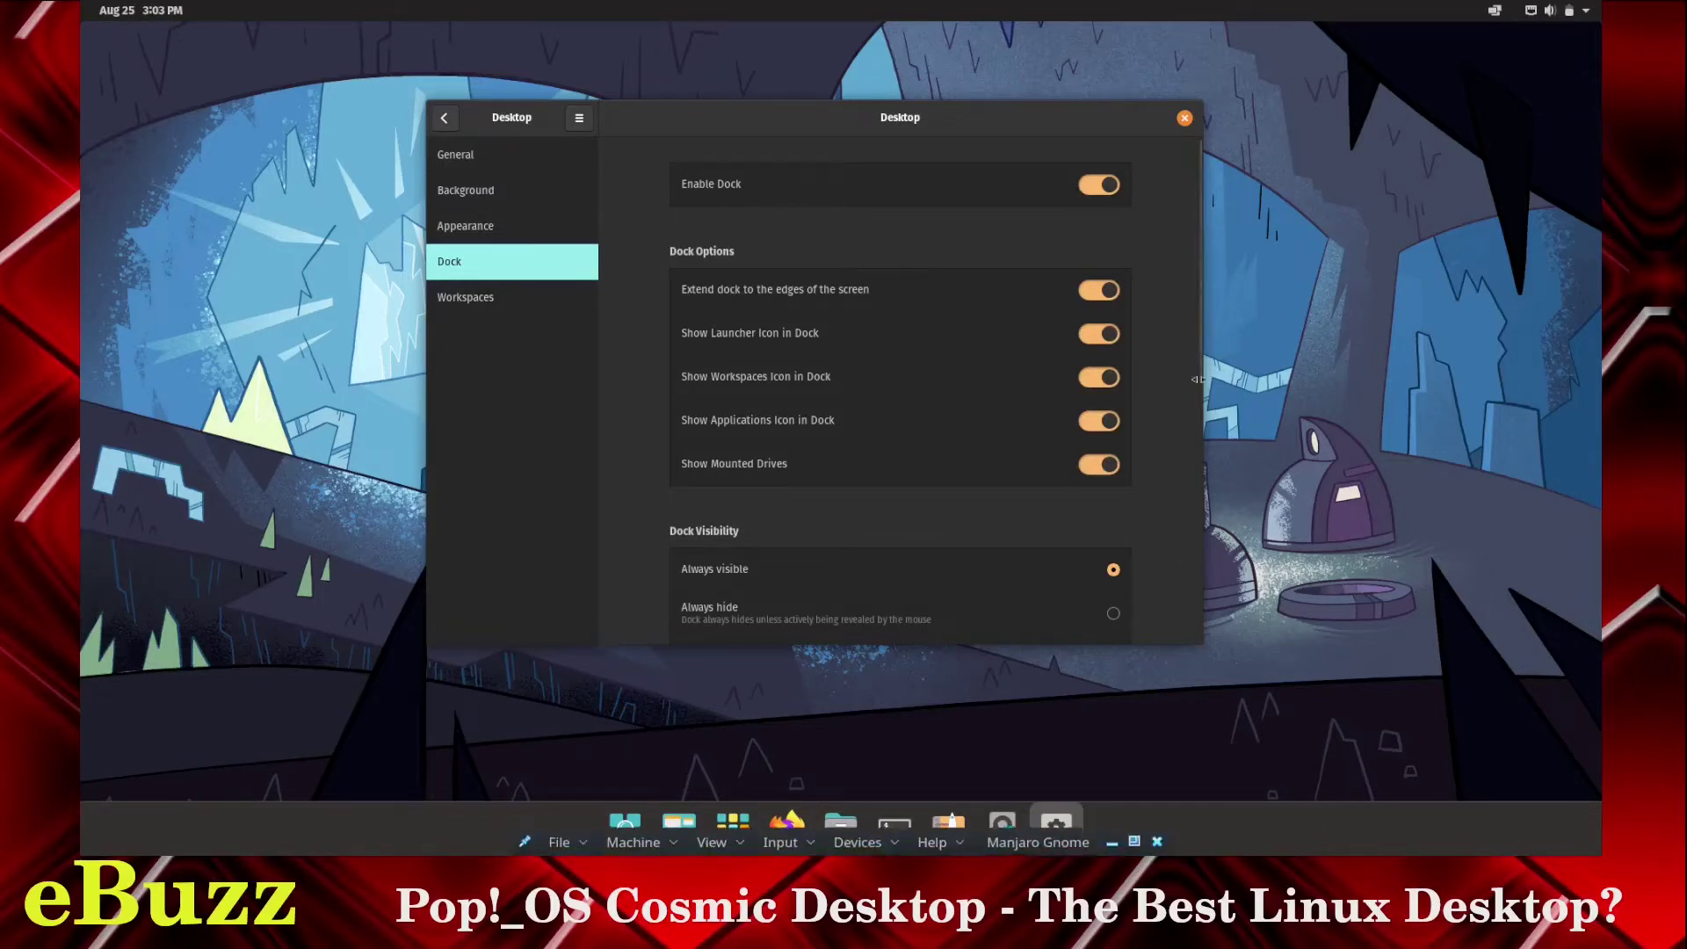
left_click(1091, 299)
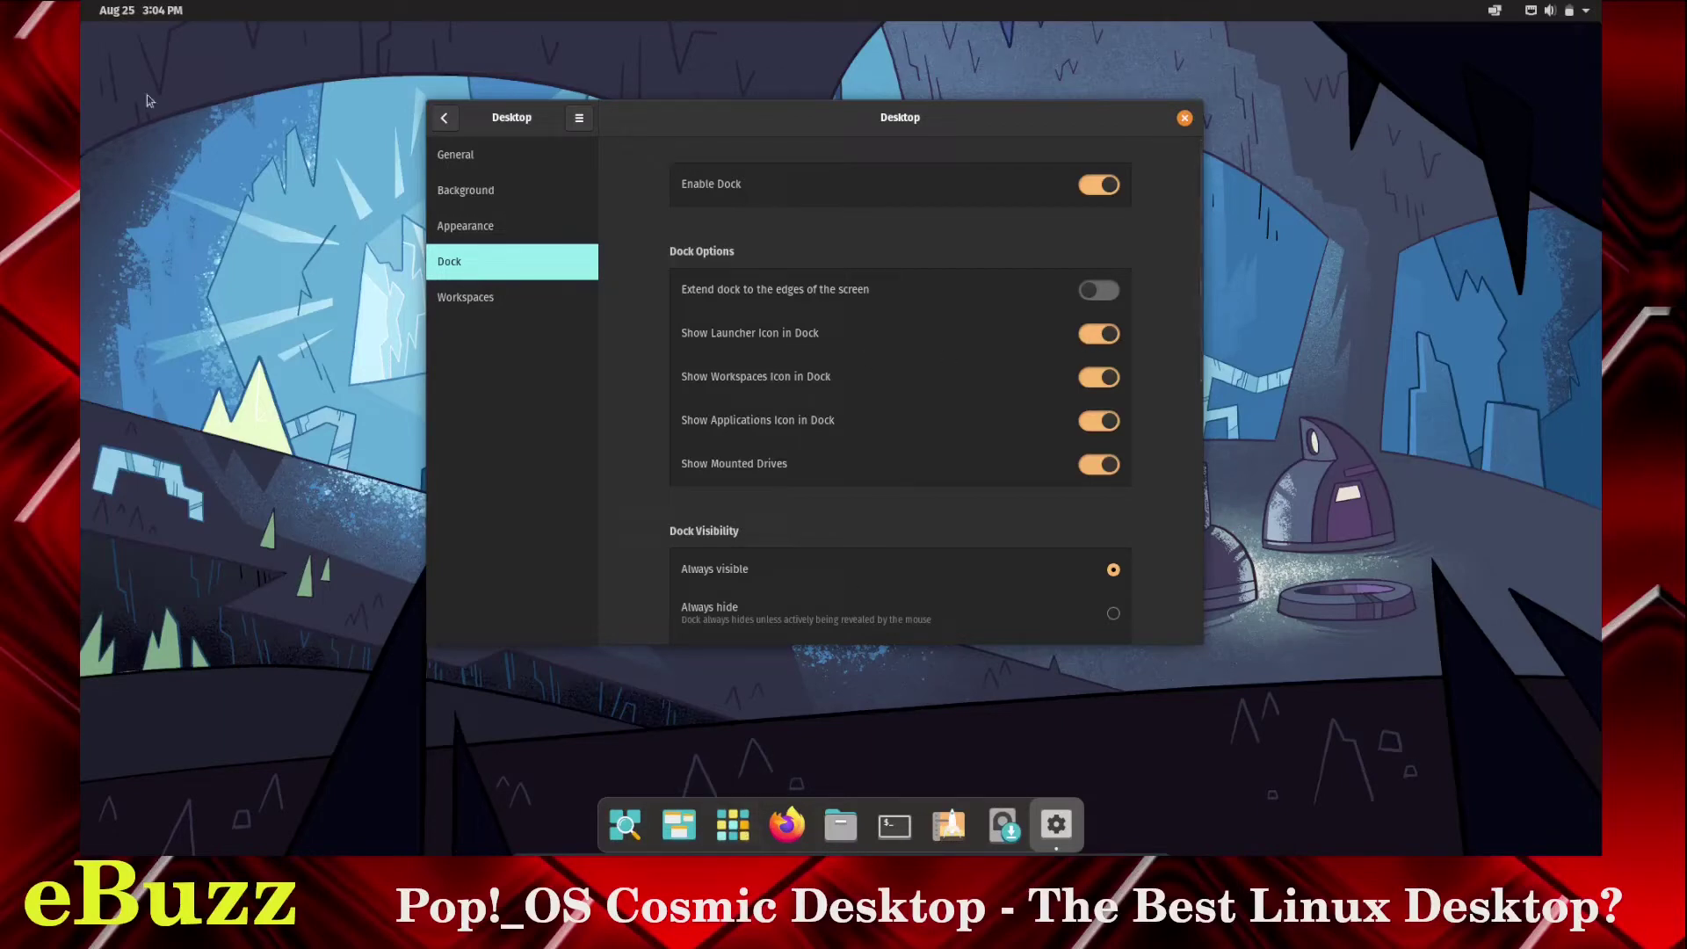
left_click(1097, 339)
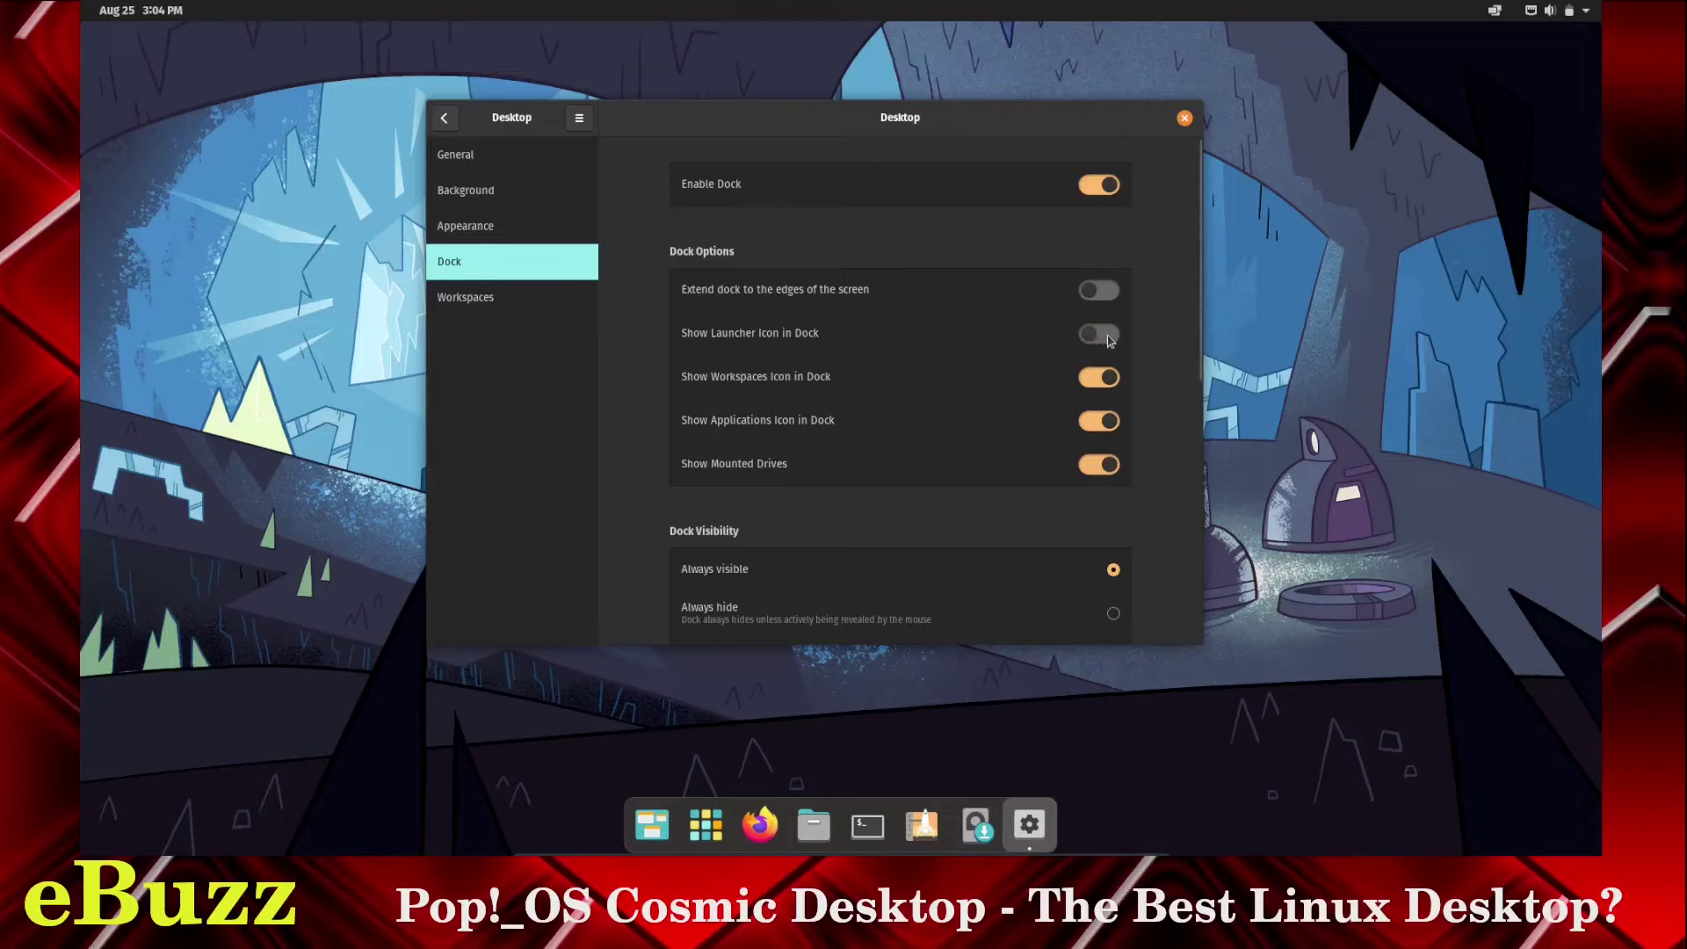
left_click(1108, 341)
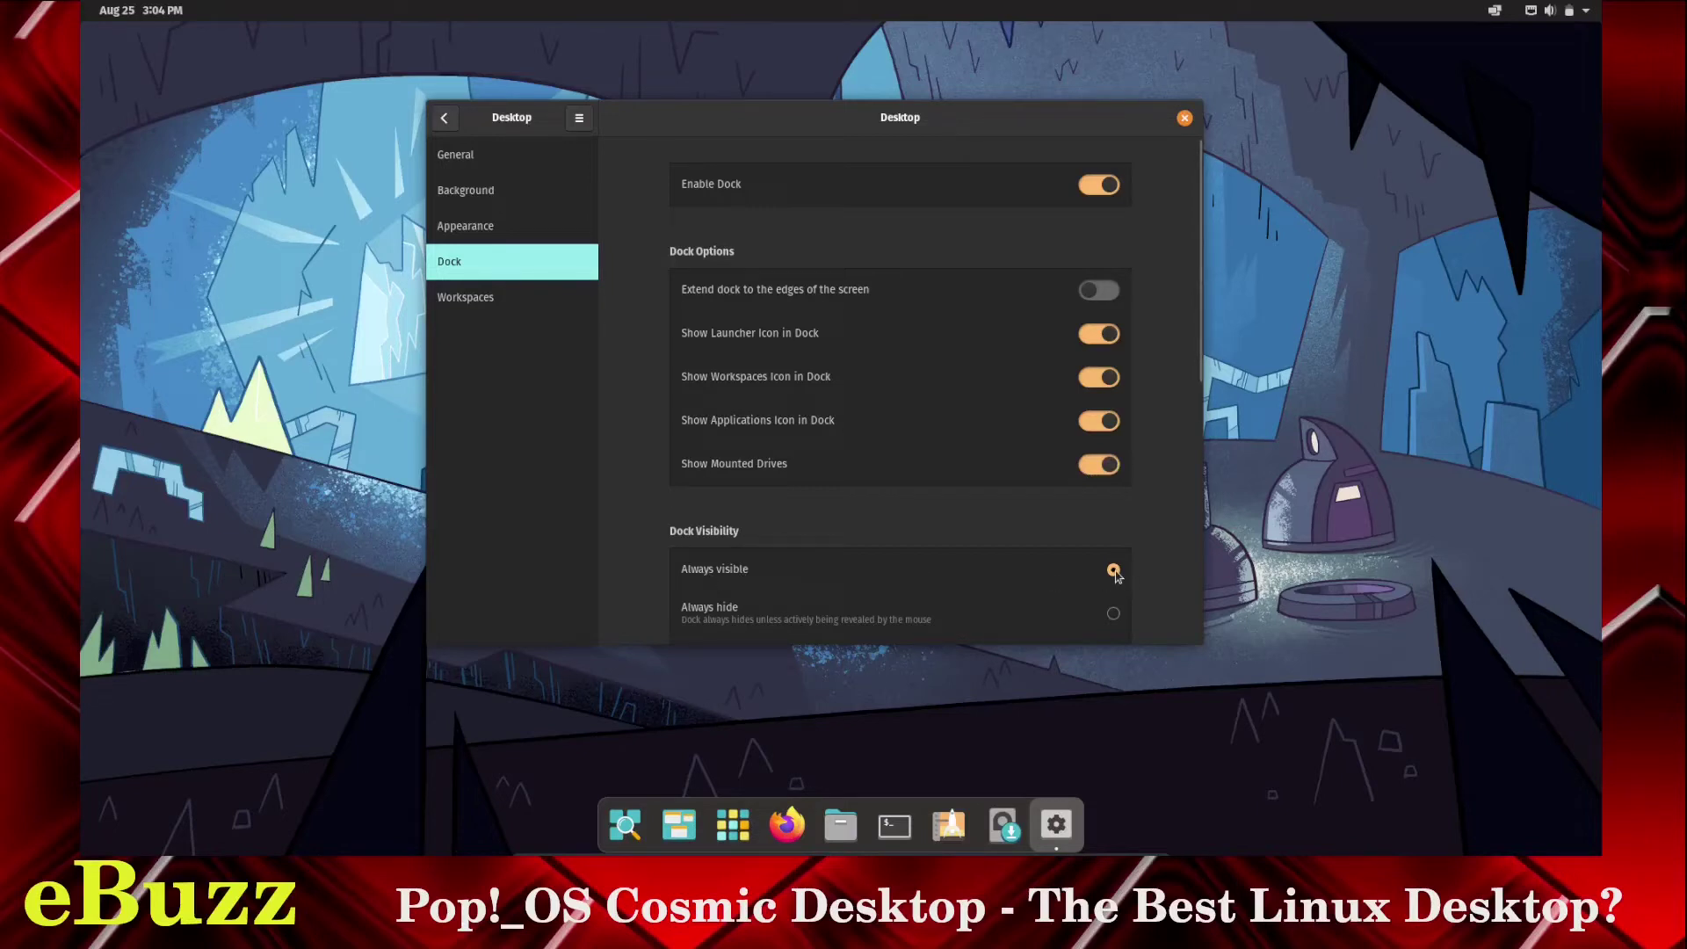
left_click(470, 303)
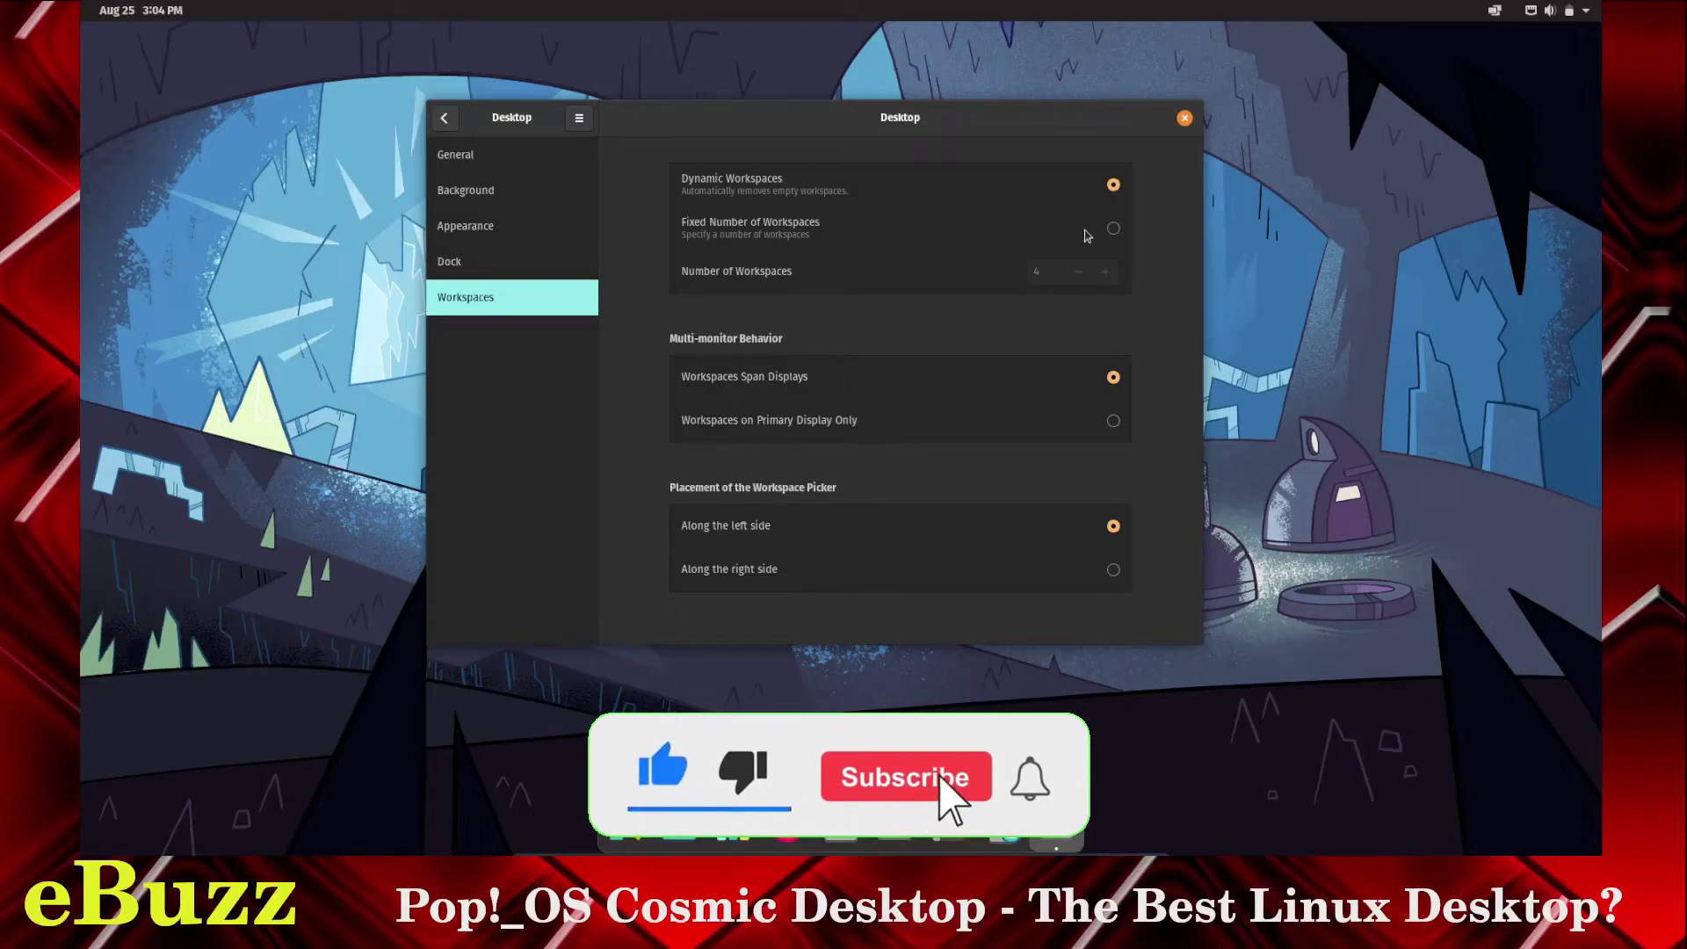
Try Fixed Number of Workspaces, revert to Dynamic Workspaces, and move the window lower.
left_click(1113, 229)
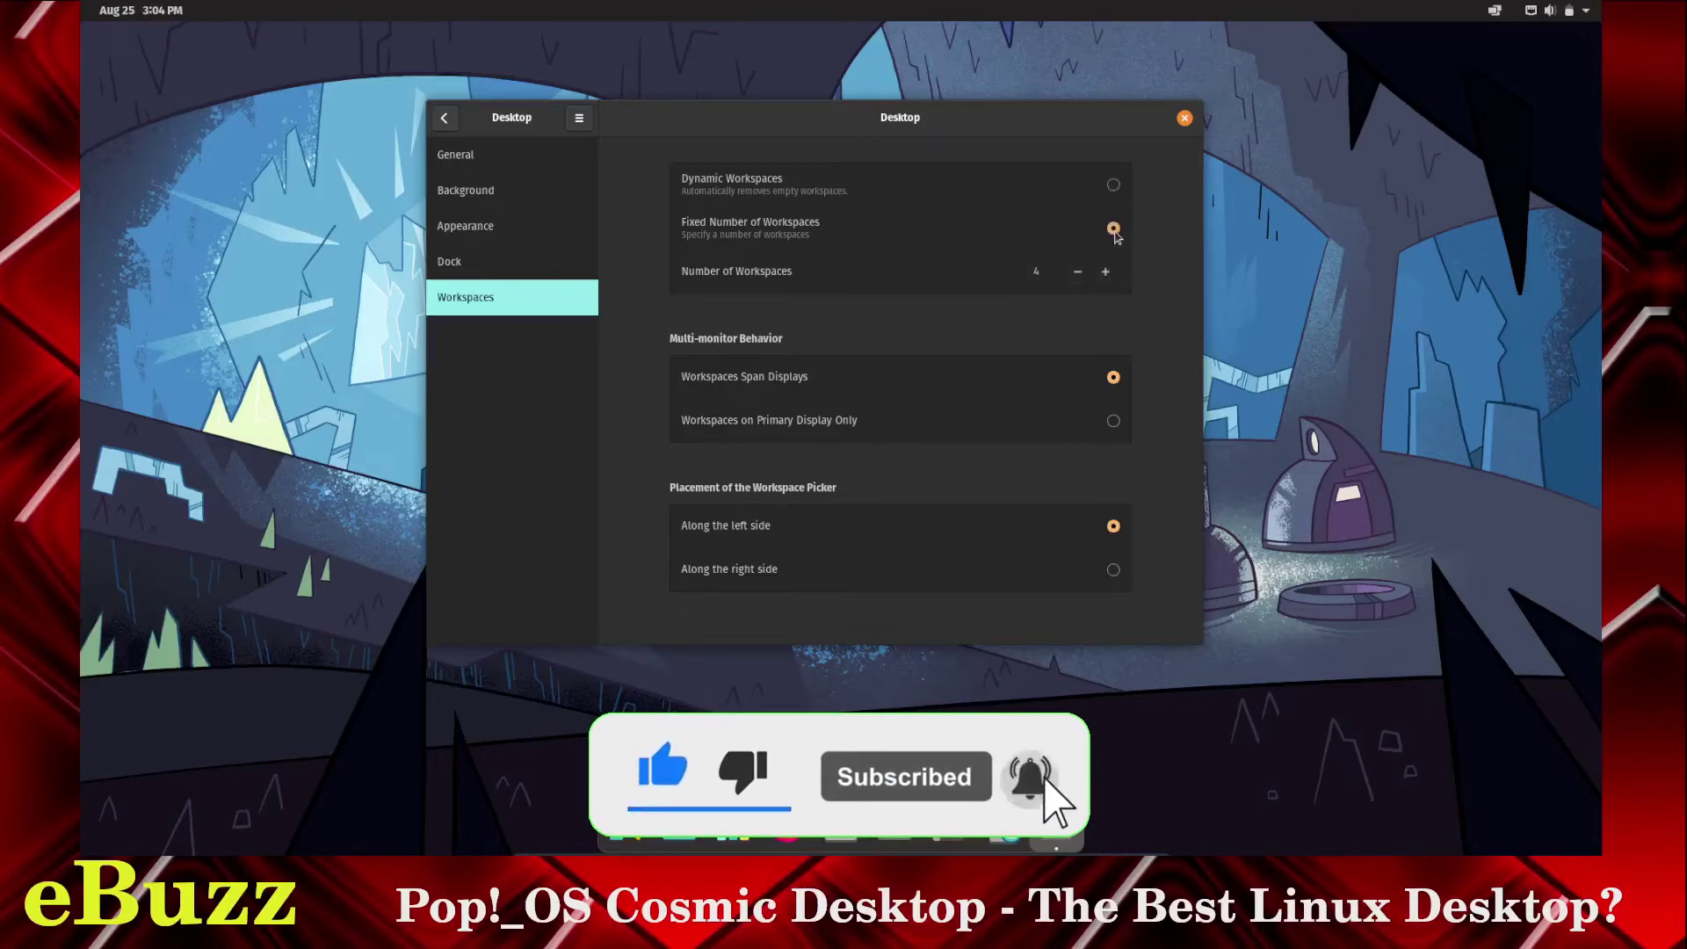
left_click(1113, 186)
left_click_drag(1001, 129, 983, 201)
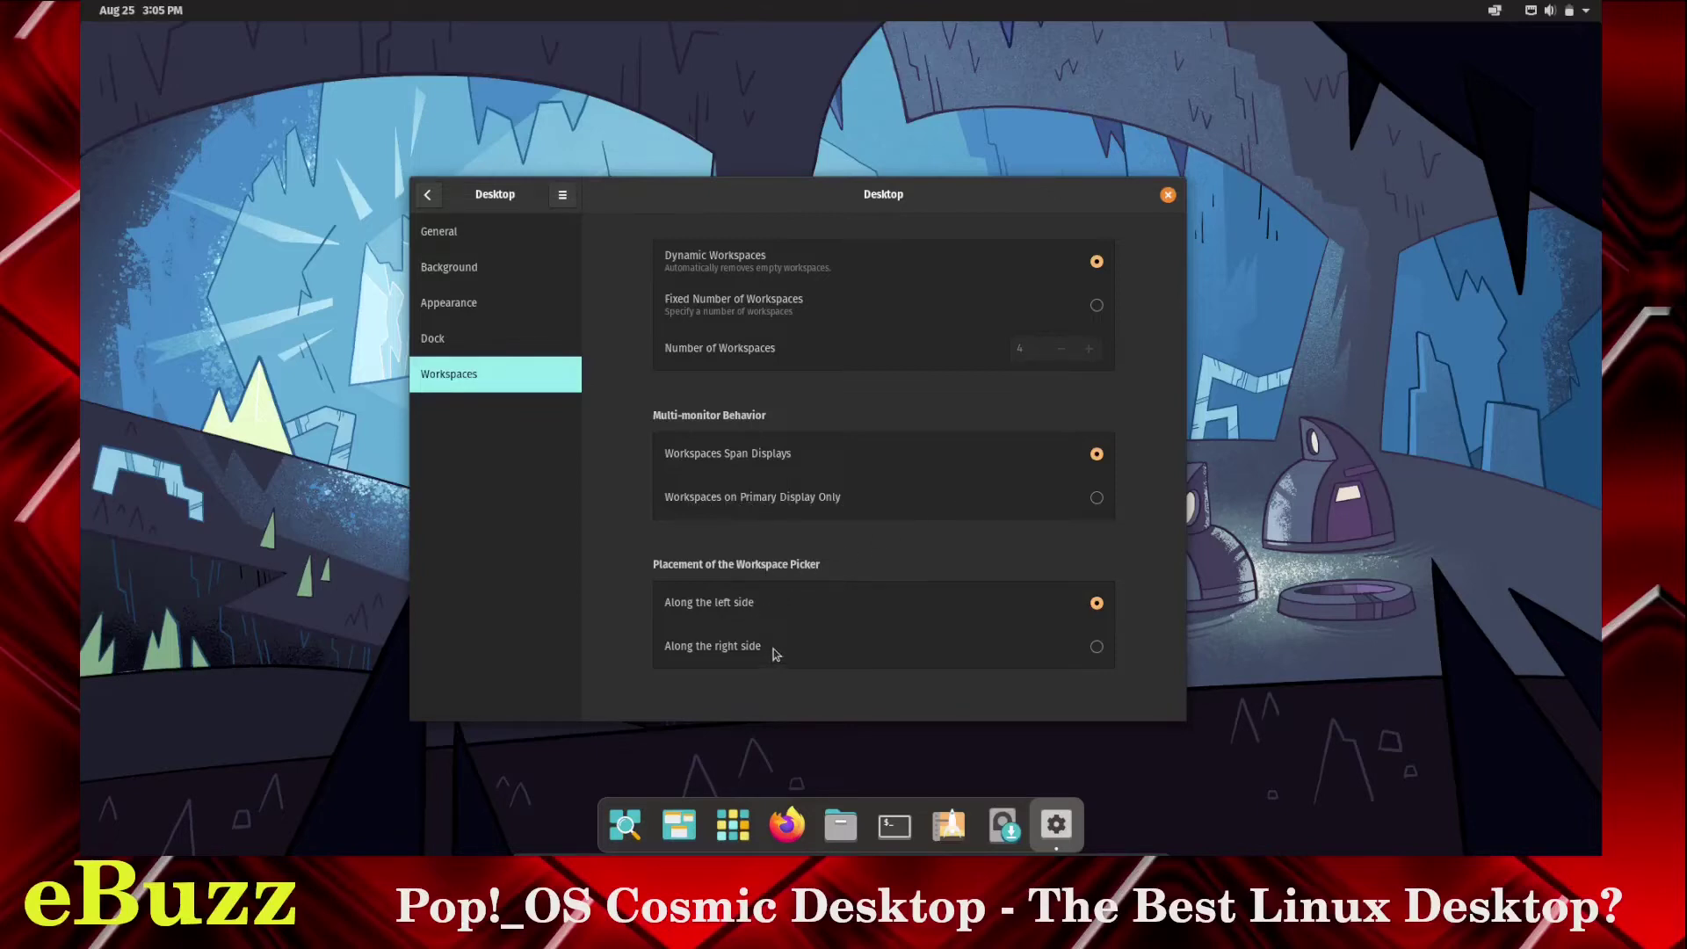
left_click(426, 195)
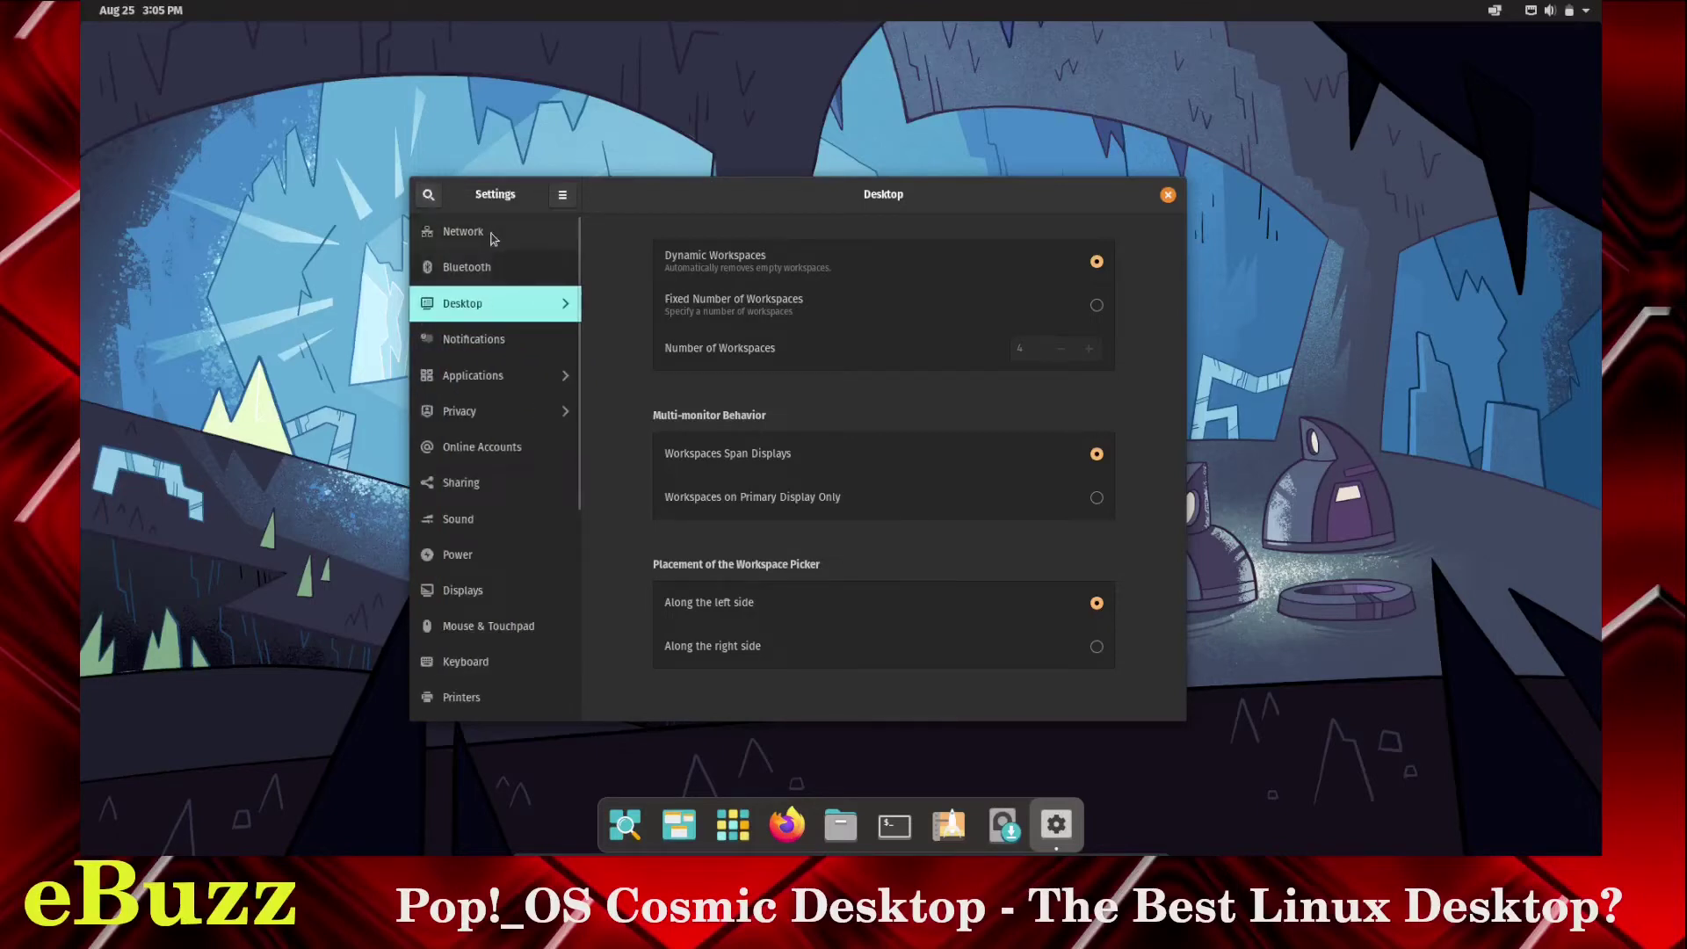
Toggle Archive Manager notifications off and back on in Applications settings.
left_click(502, 380)
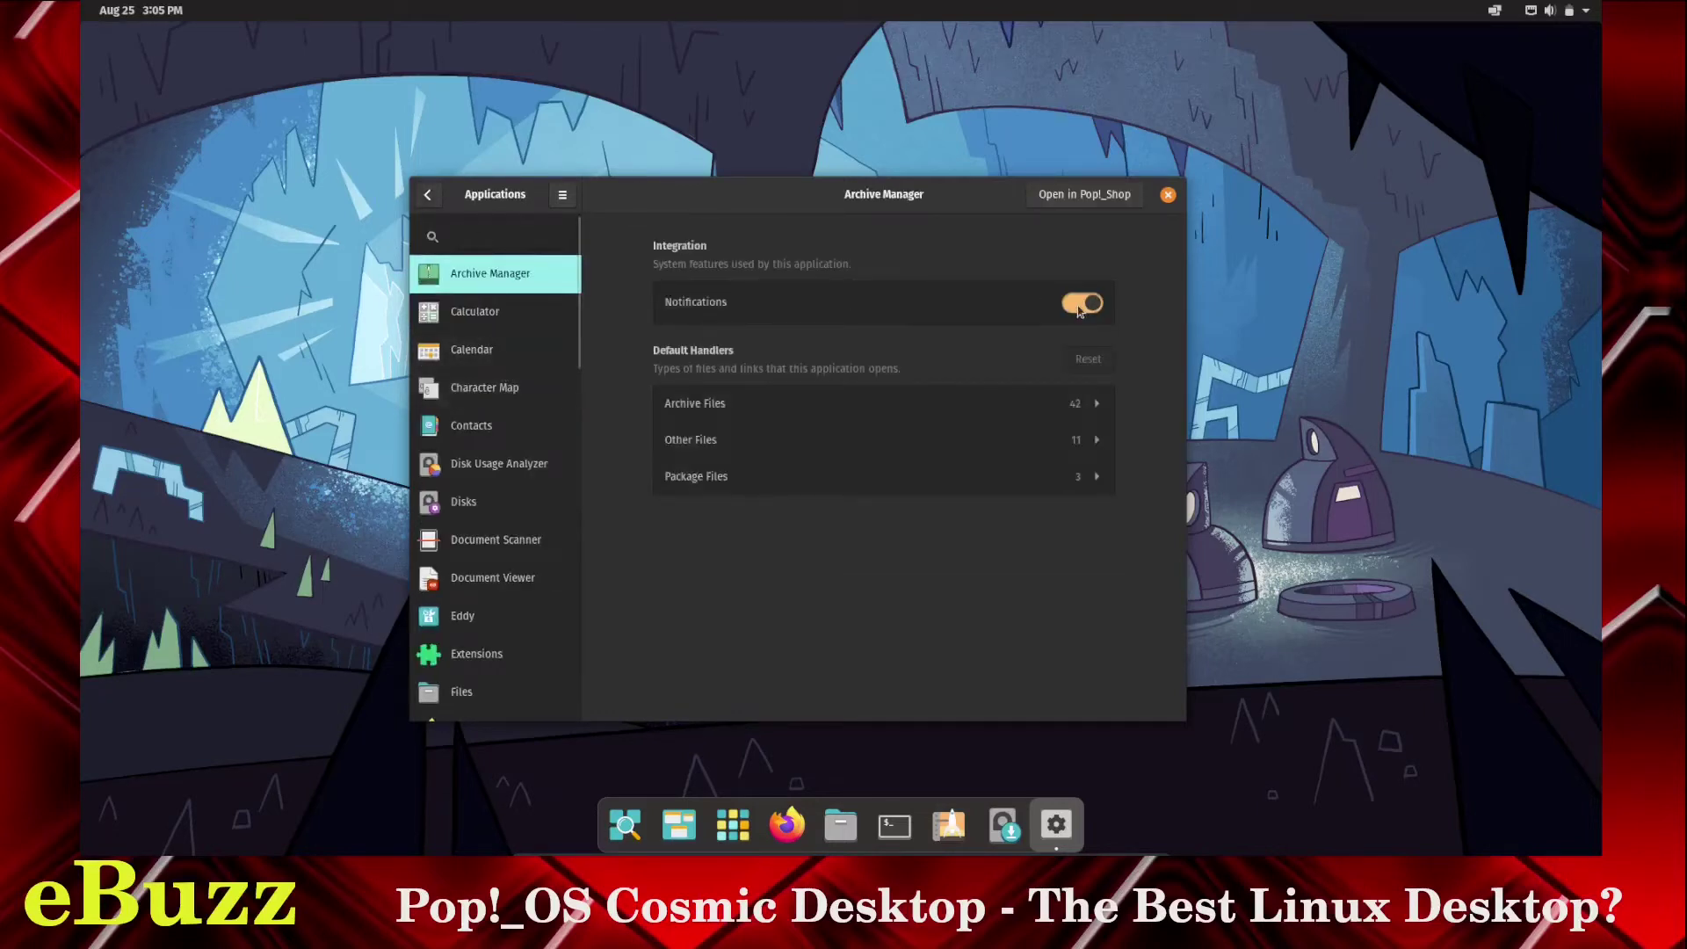
left_click(1079, 310)
left_click(1080, 309)
Browse the Calculator, Calendar and Character Map settings, then return to the categories.
left_click(496, 324)
left_click(503, 352)
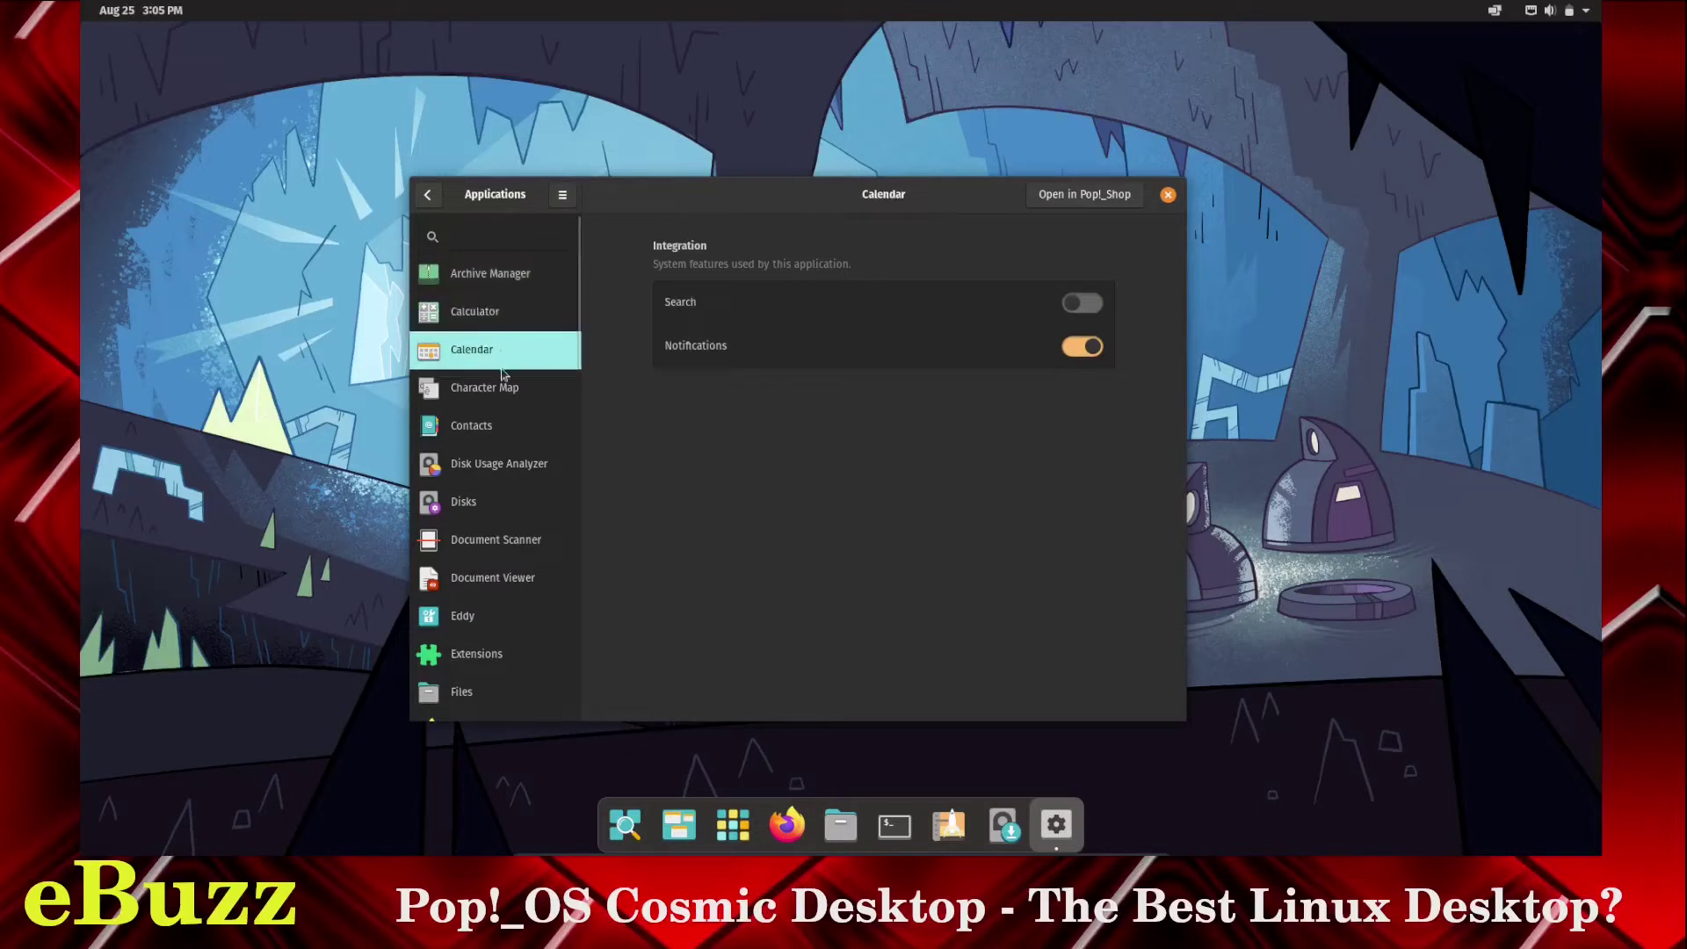
left_click(503, 392)
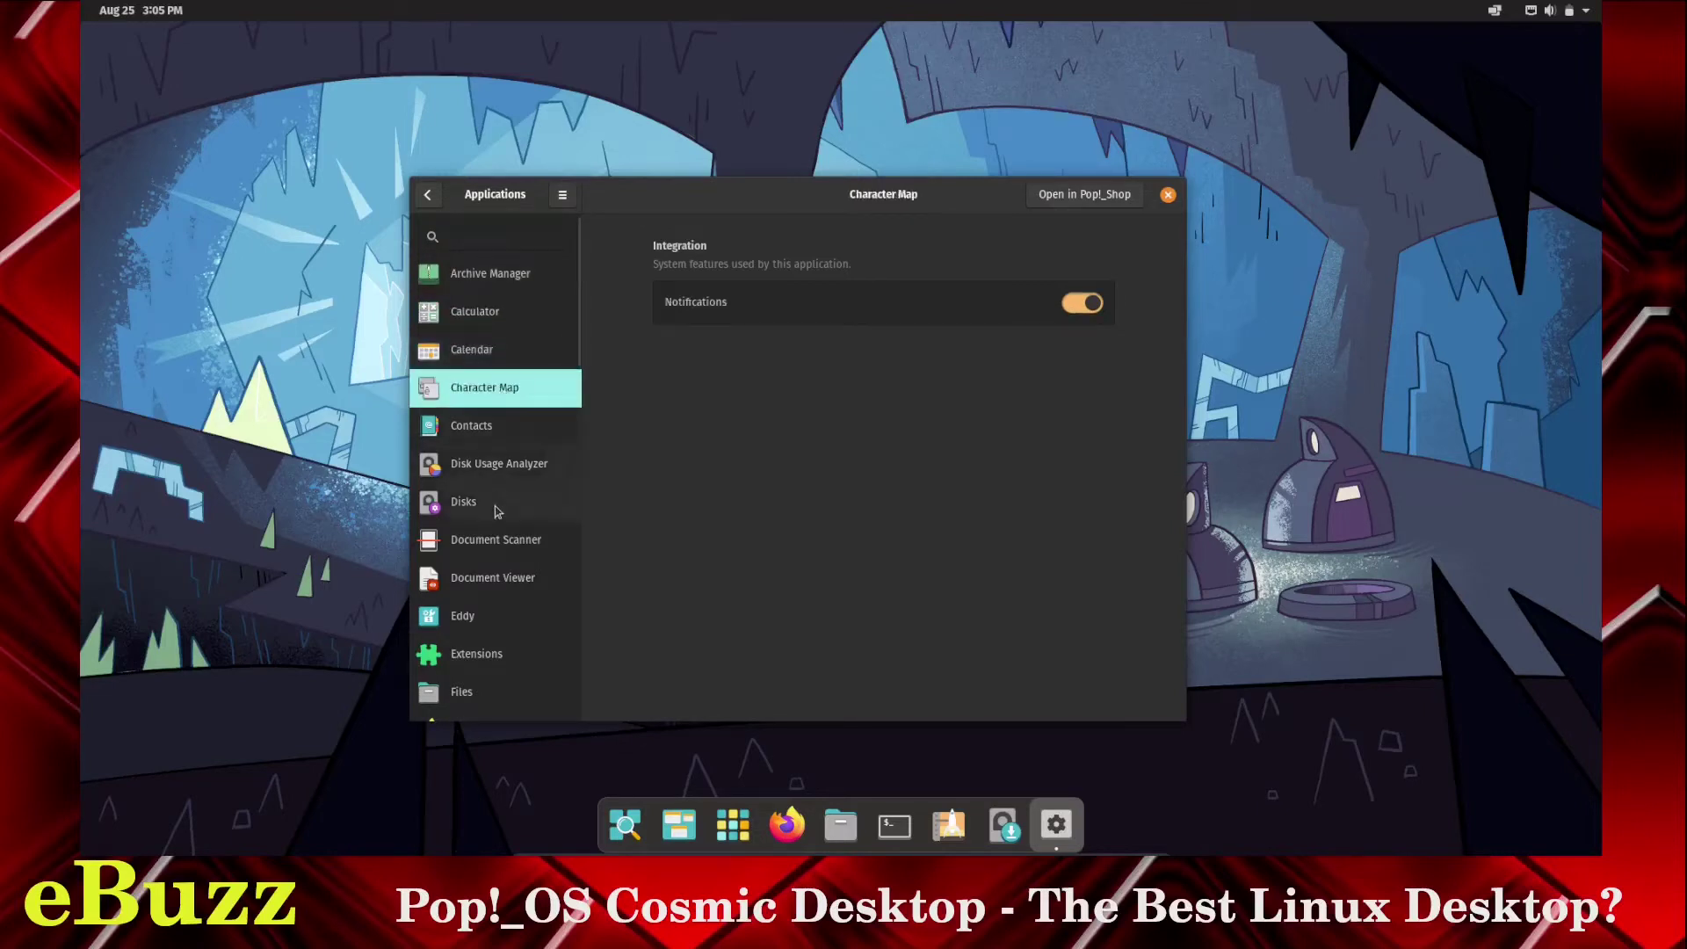
scroll(506, 518, "down", 1)
scroll(507, 519, "down", 15)
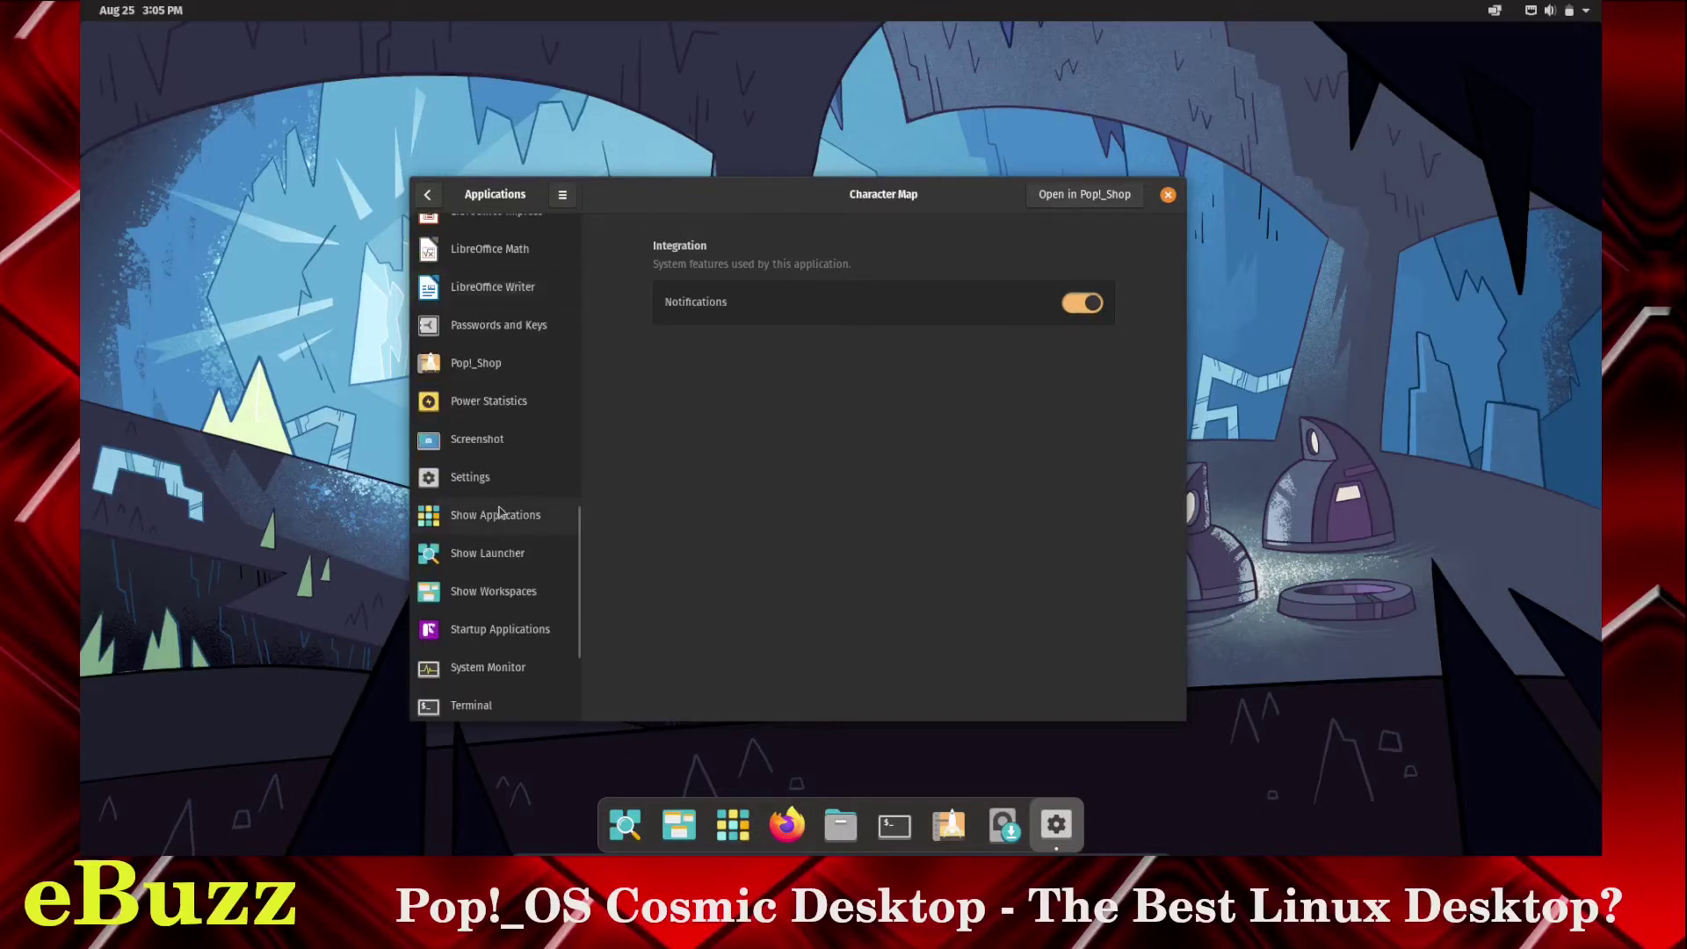
scroll(490, 508, "up", 15)
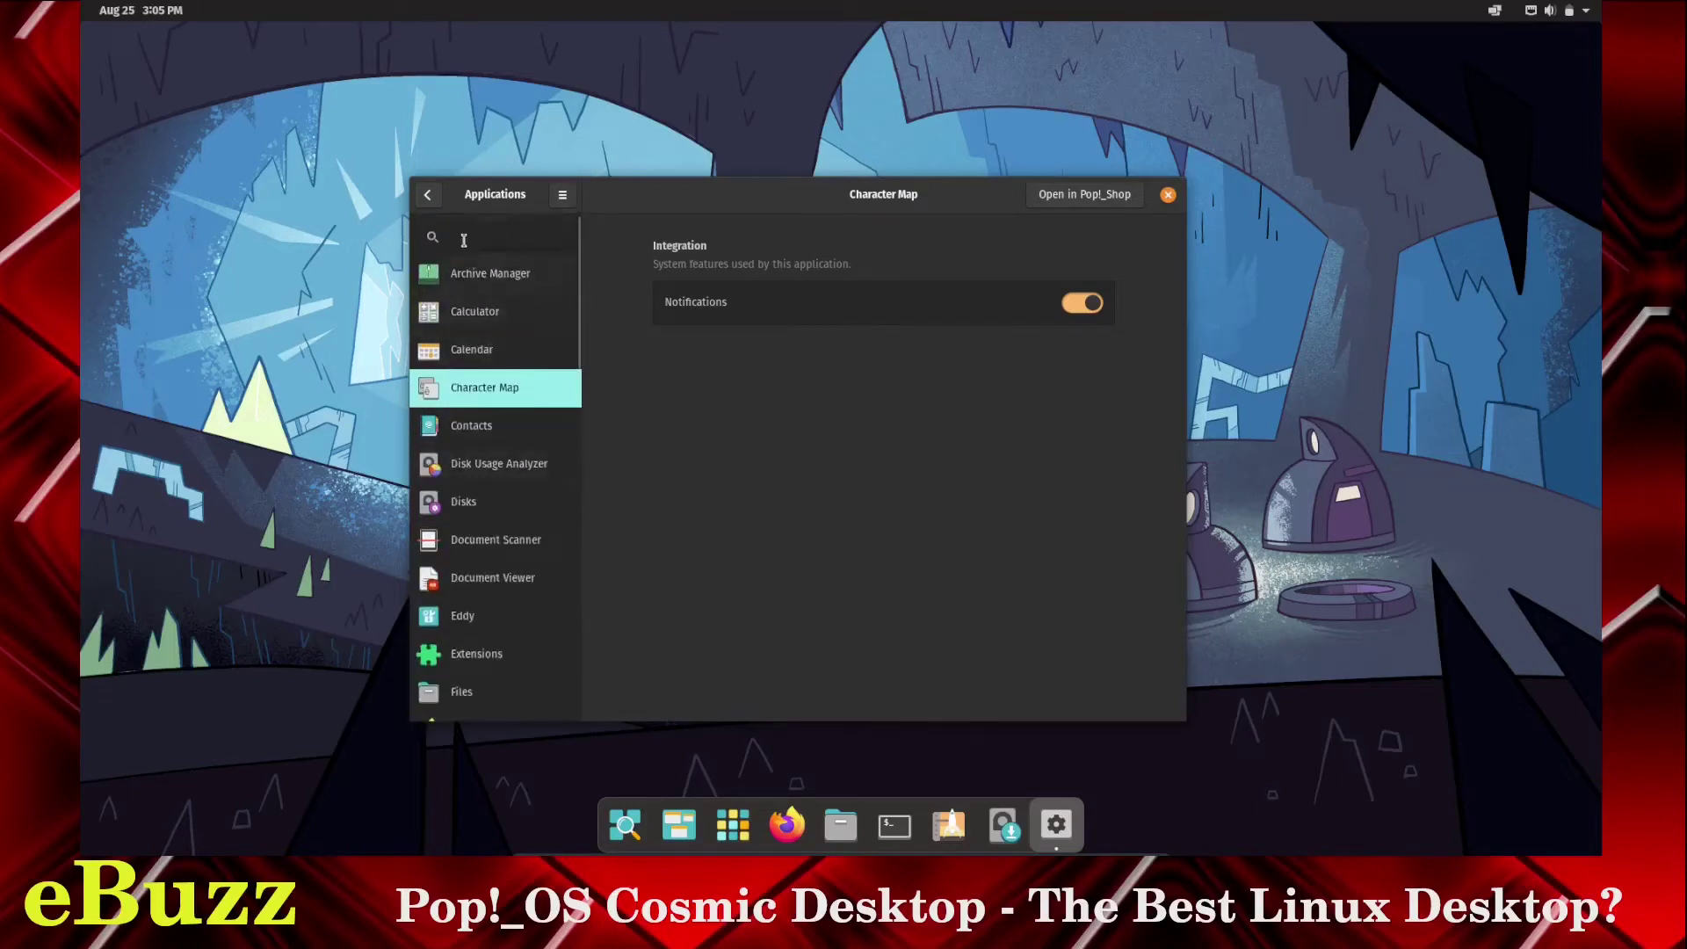
left_click(426, 195)
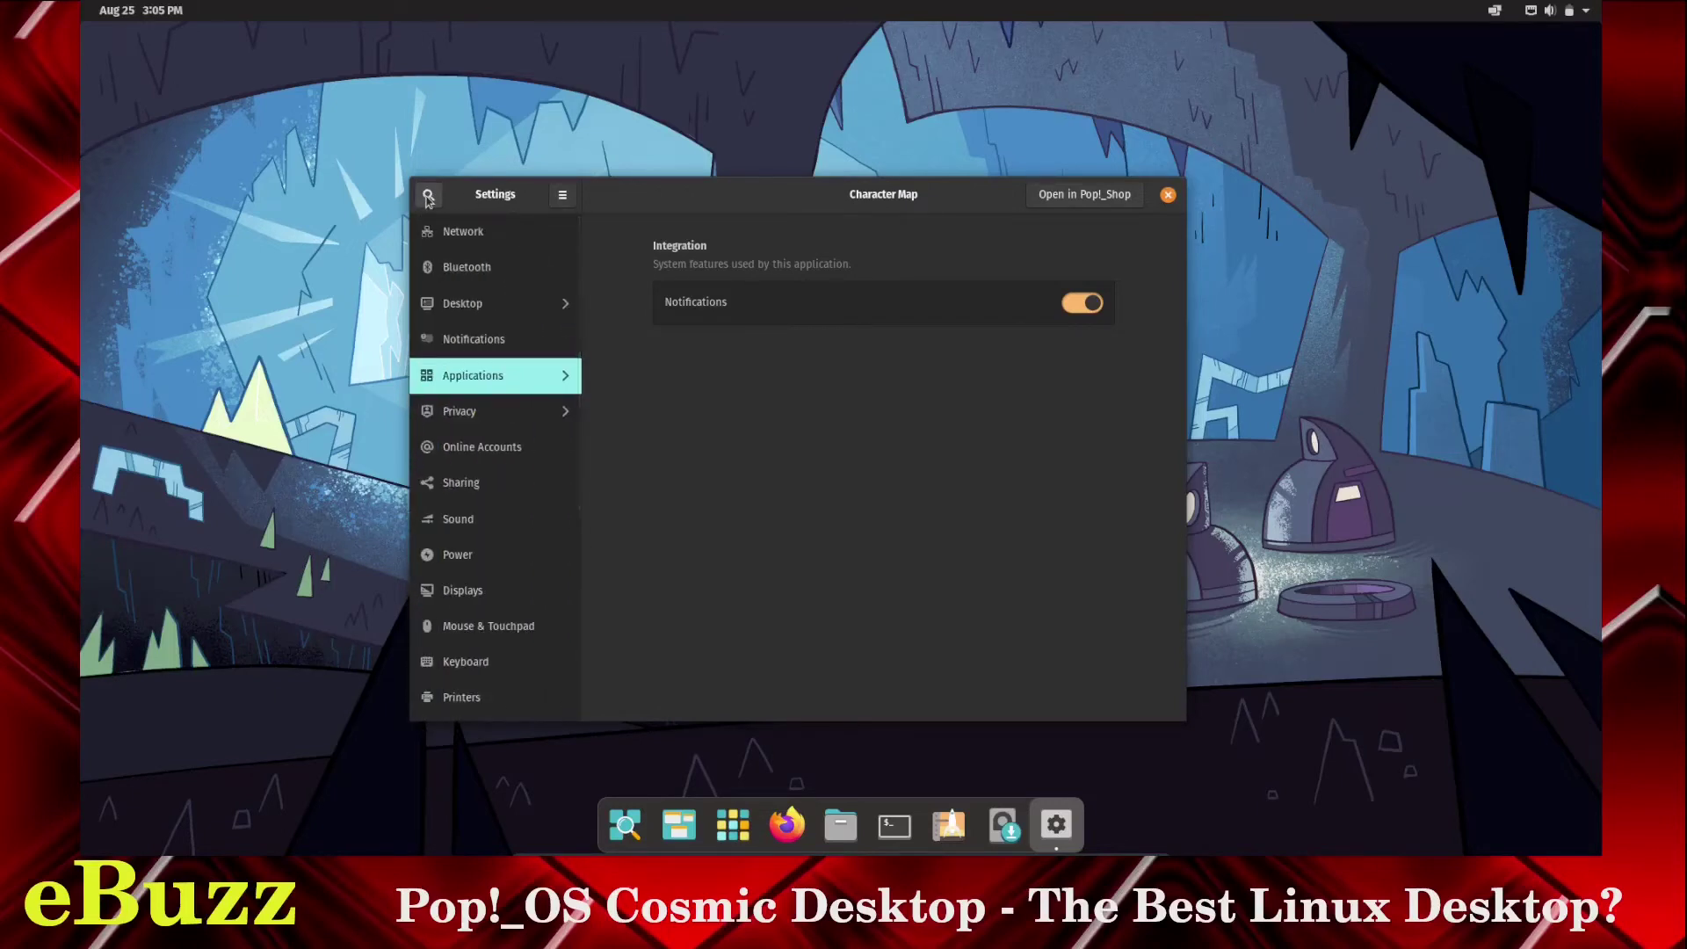
left_click(528, 419)
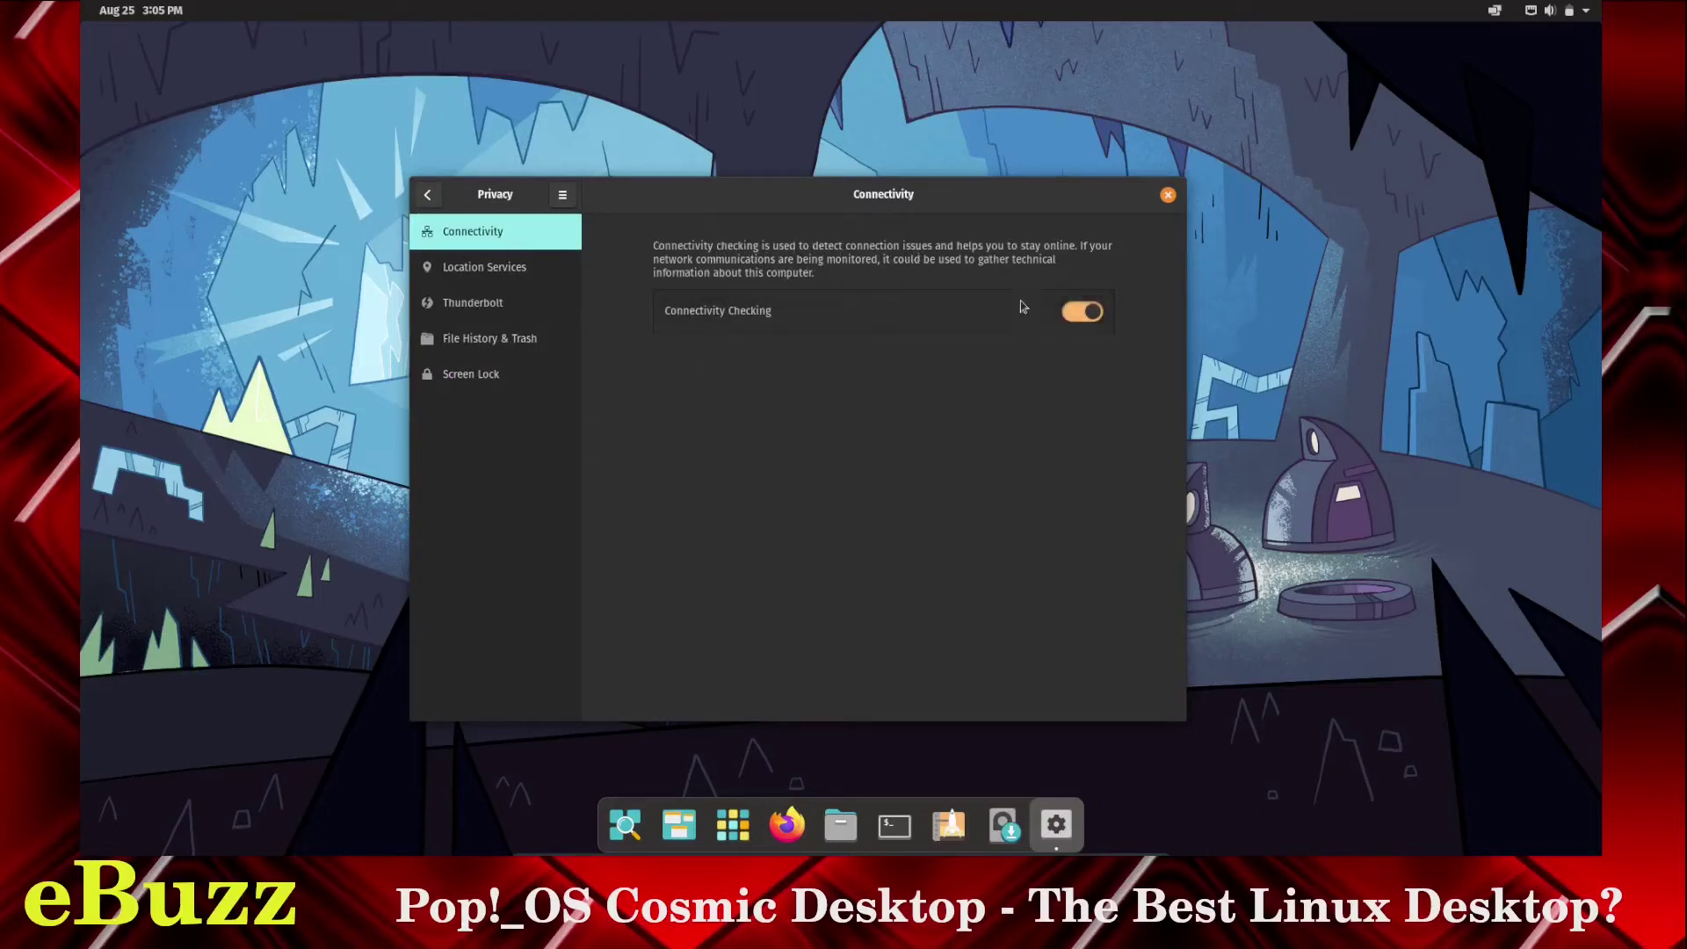
Toggle Location Services on and off several times, leaving it switched off.
left_click(502, 273)
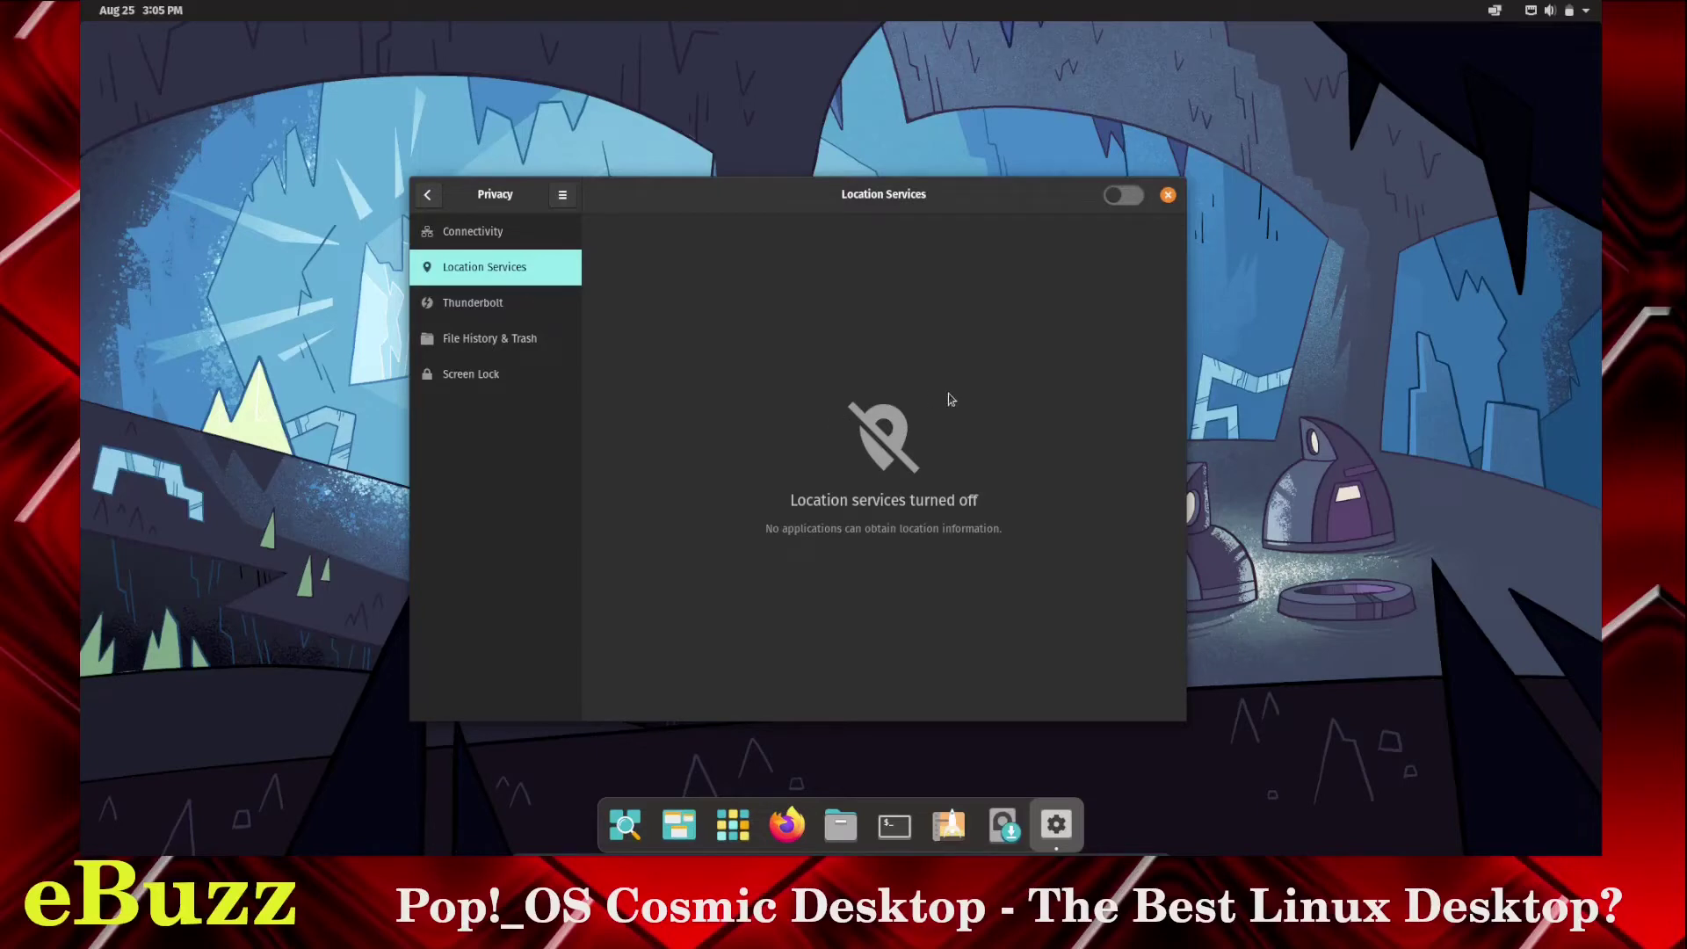
left_click(1128, 196)
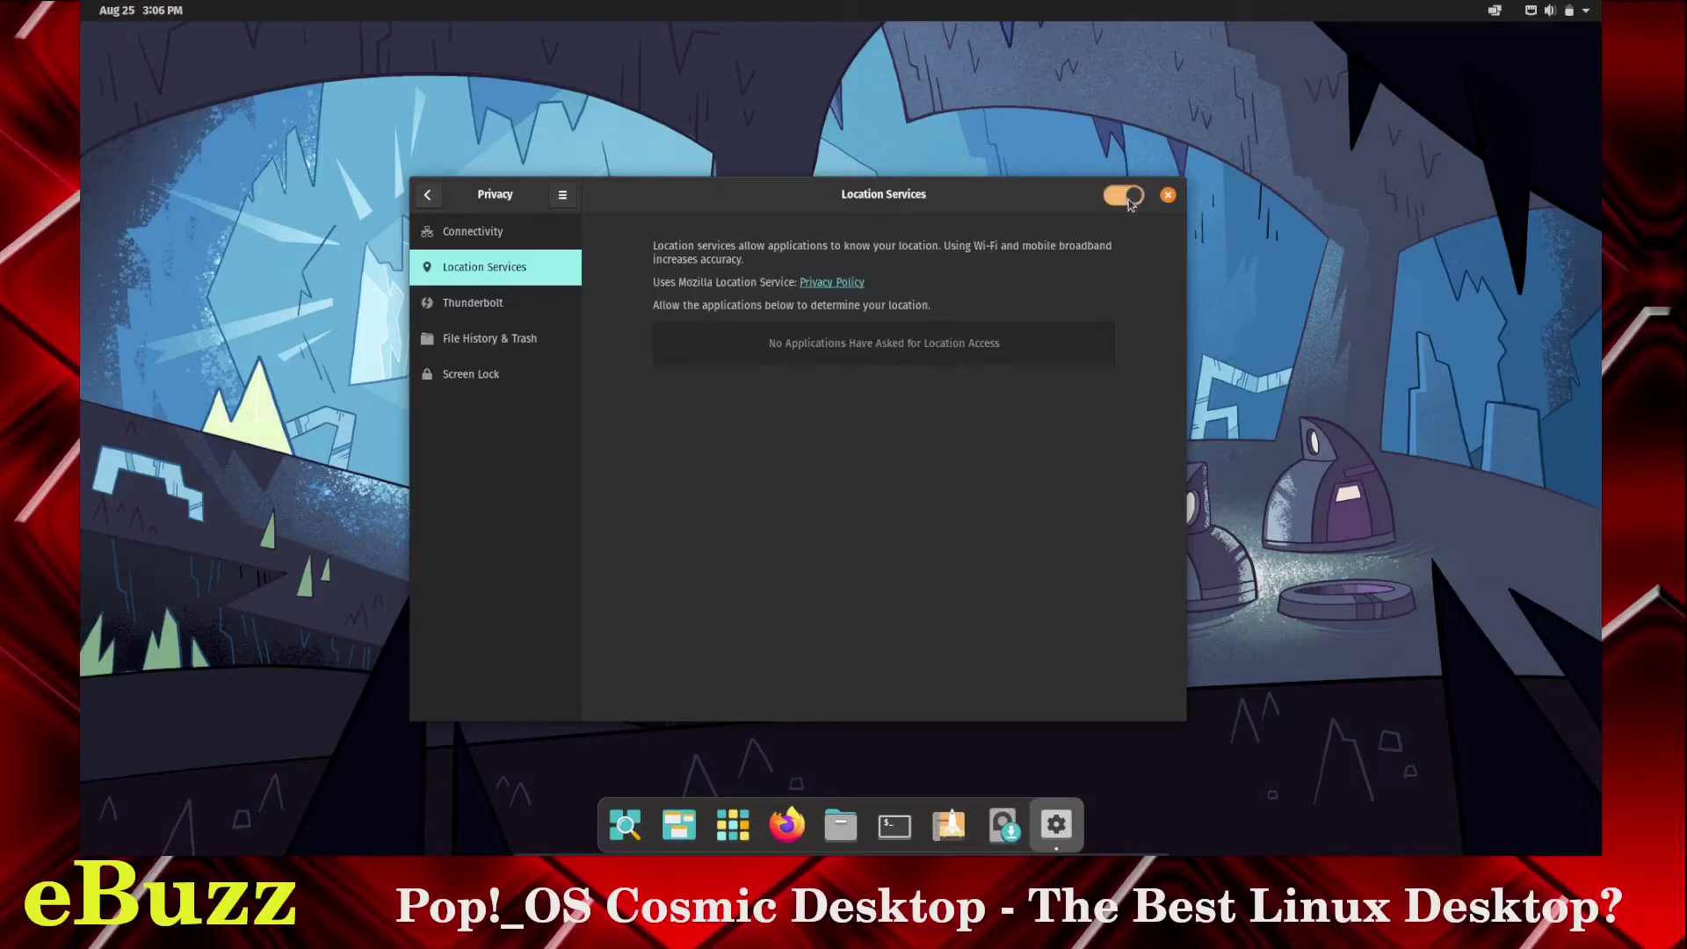
left_click(1117, 199)
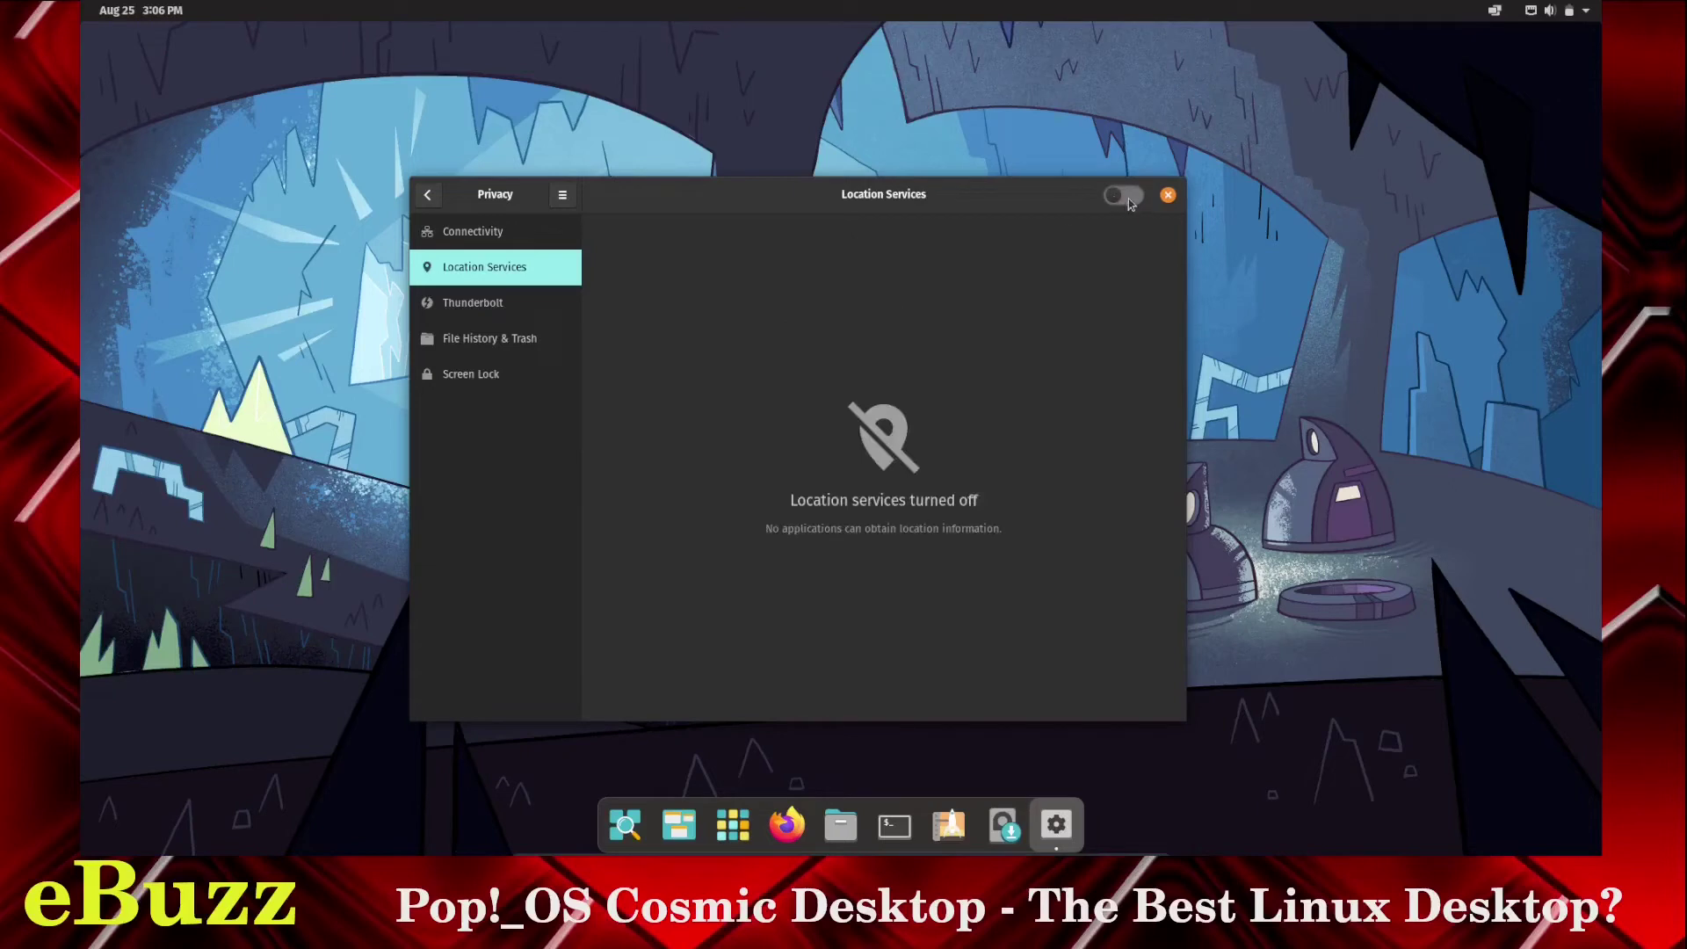
left_click(1129, 197)
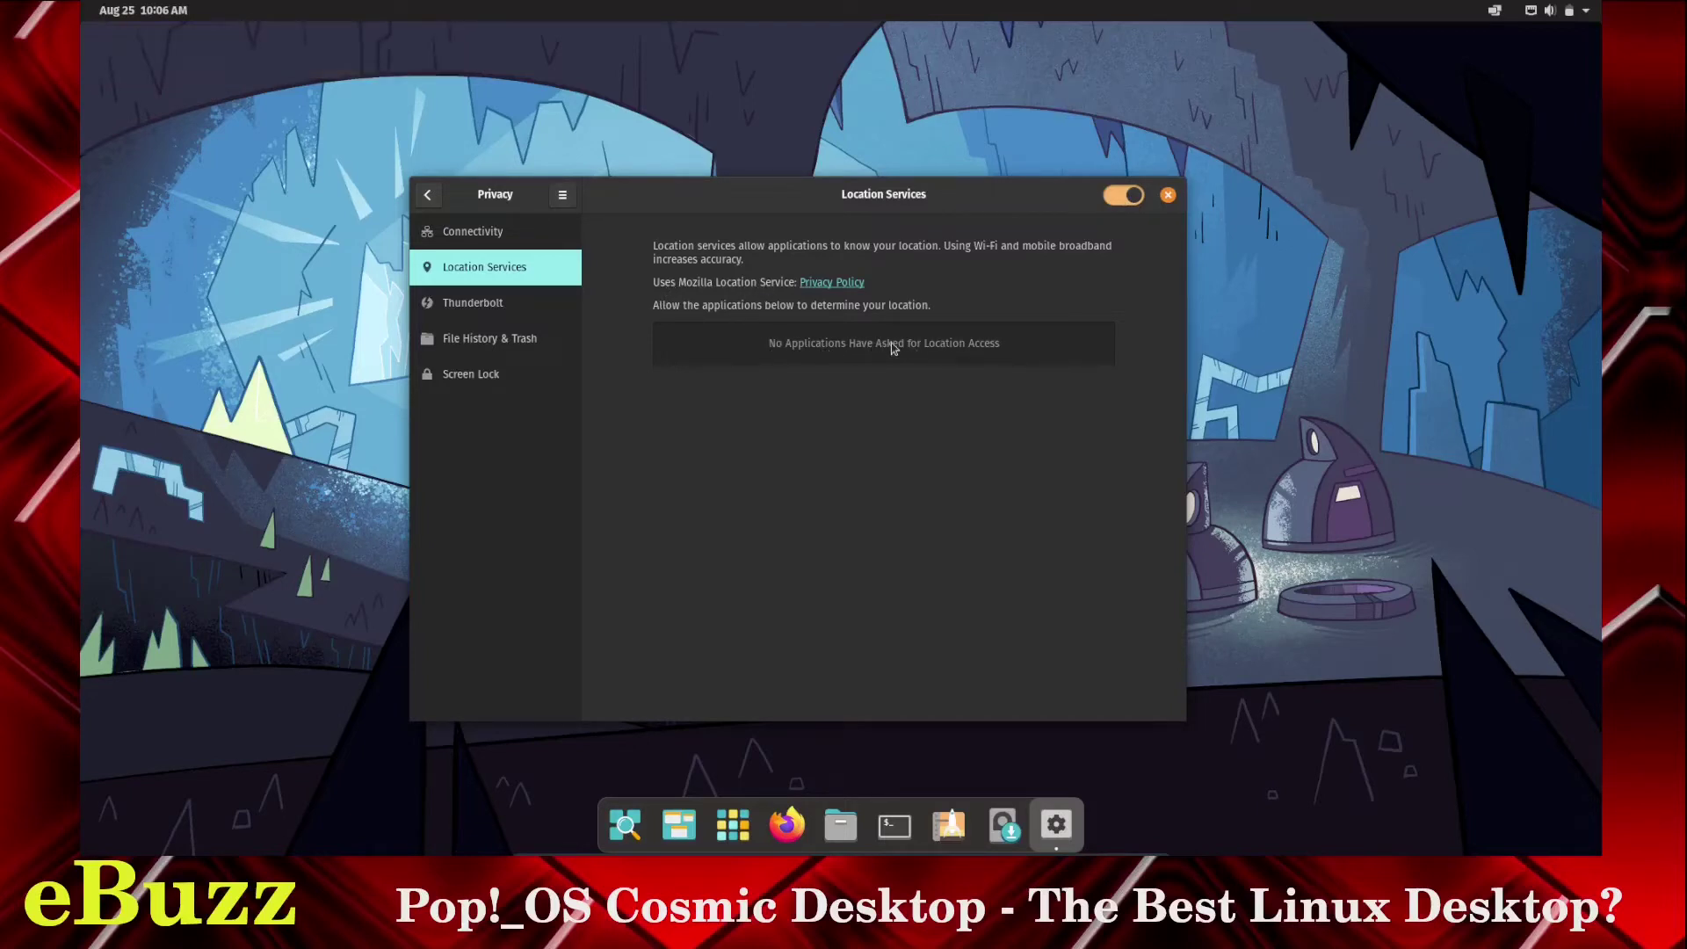
left_click(1113, 200)
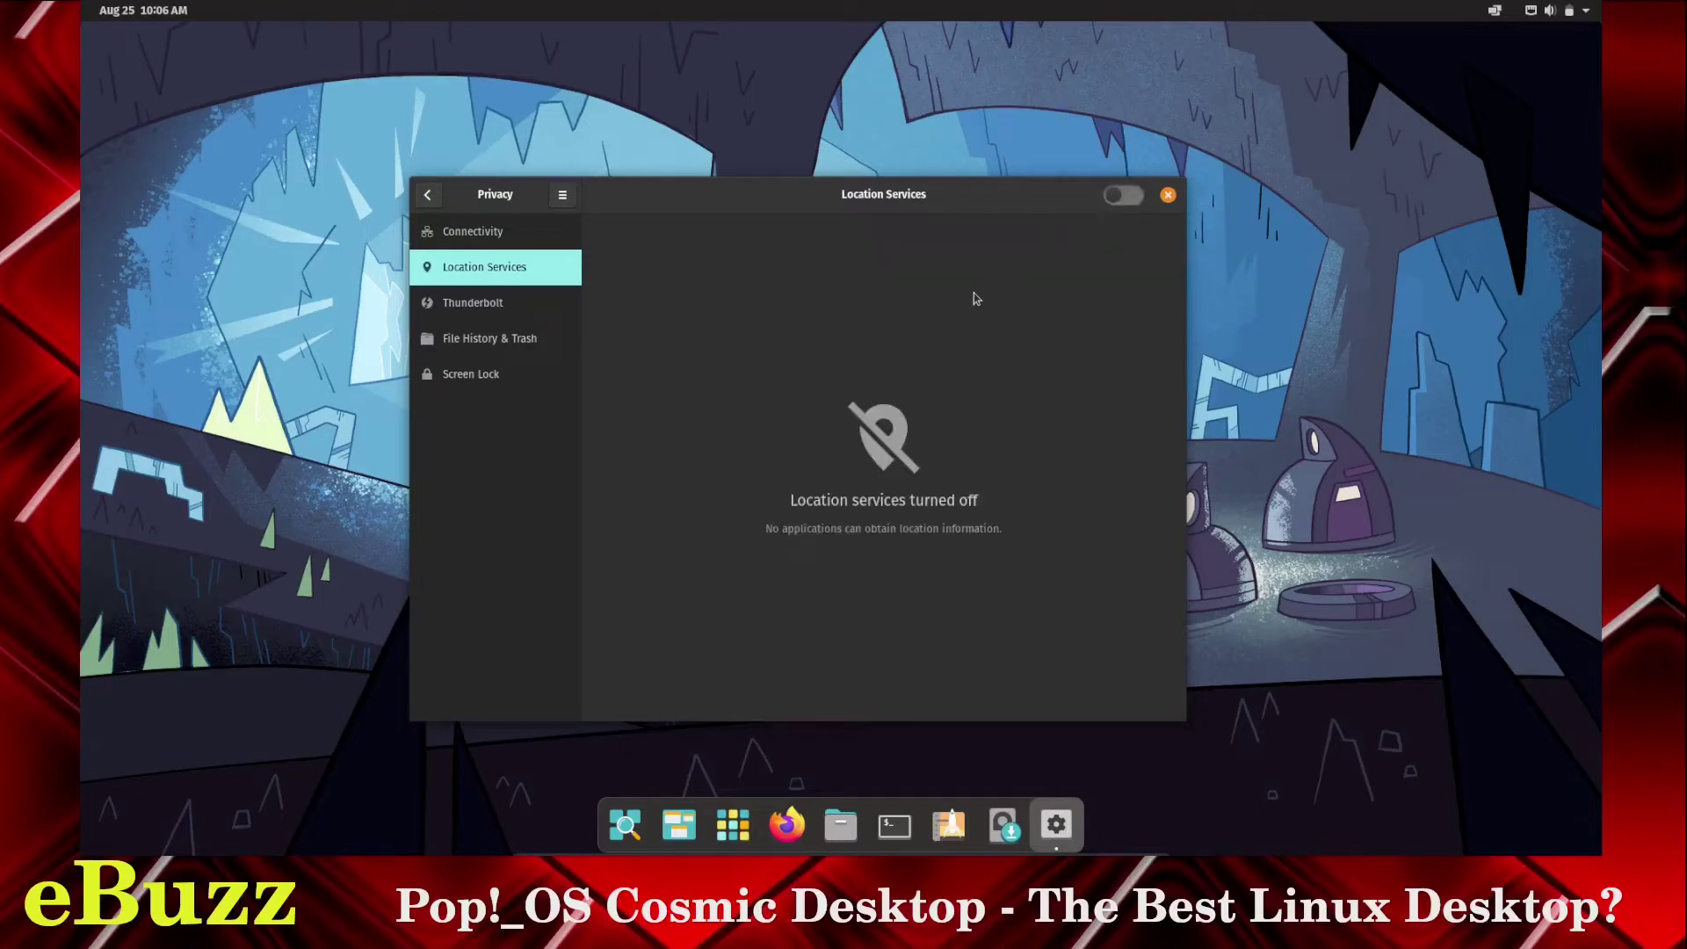
left_click(455, 307)
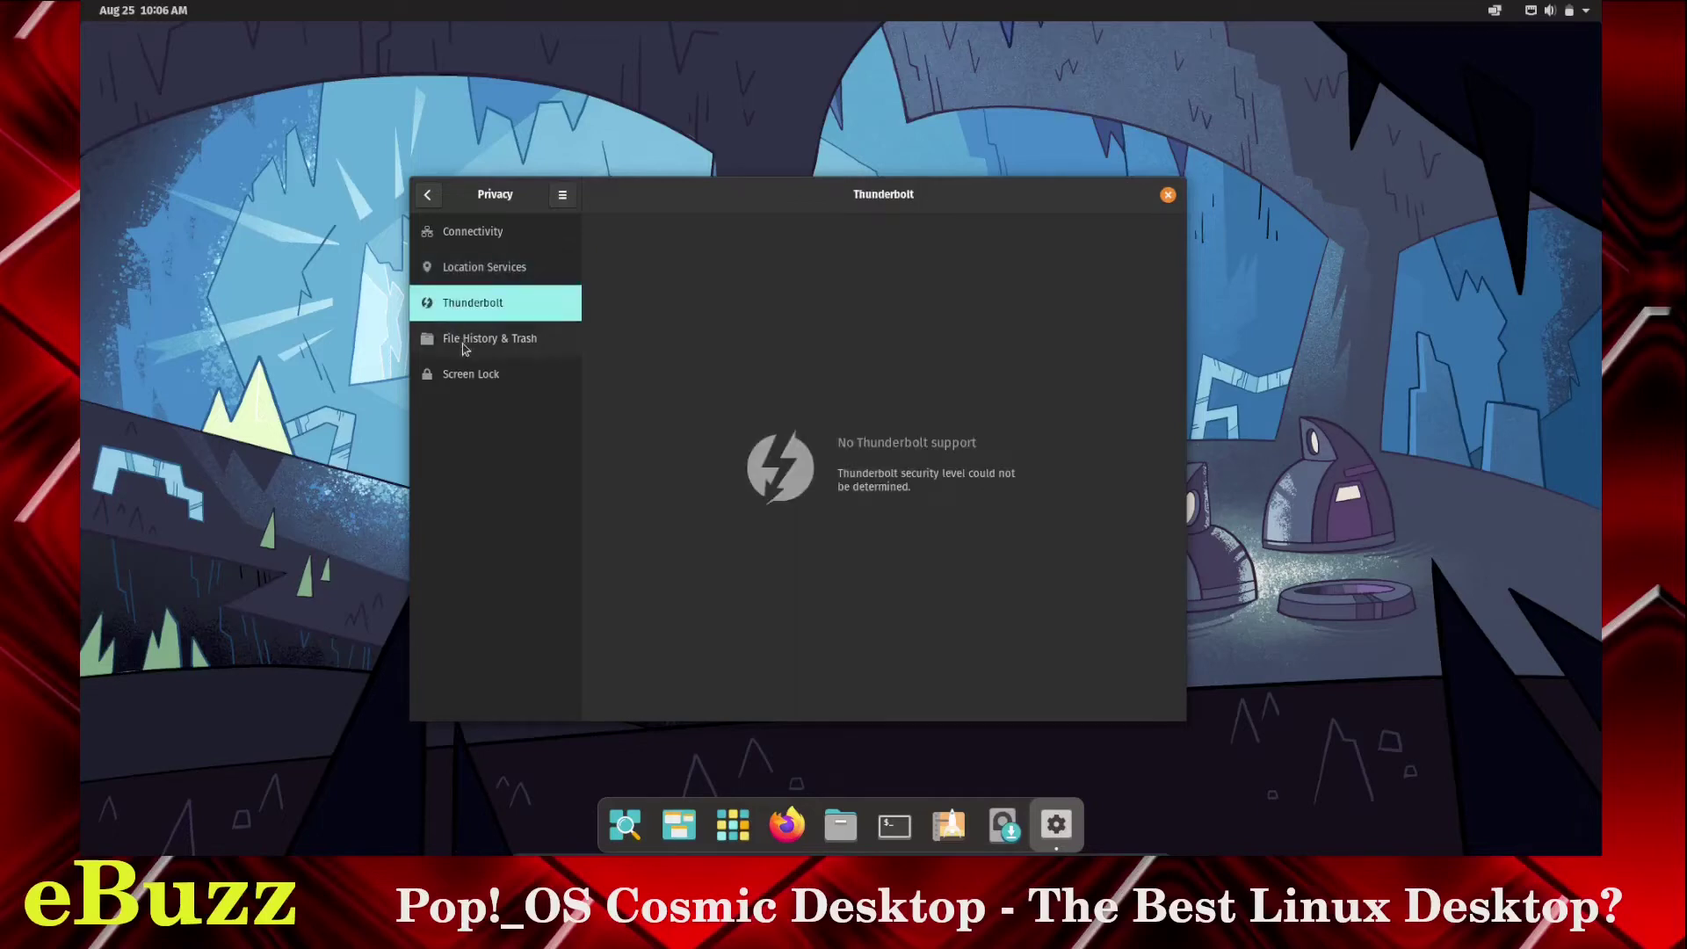
Open File History & Trash, keep the history duration at Forever, and toggle File History off and on.
left_click(464, 347)
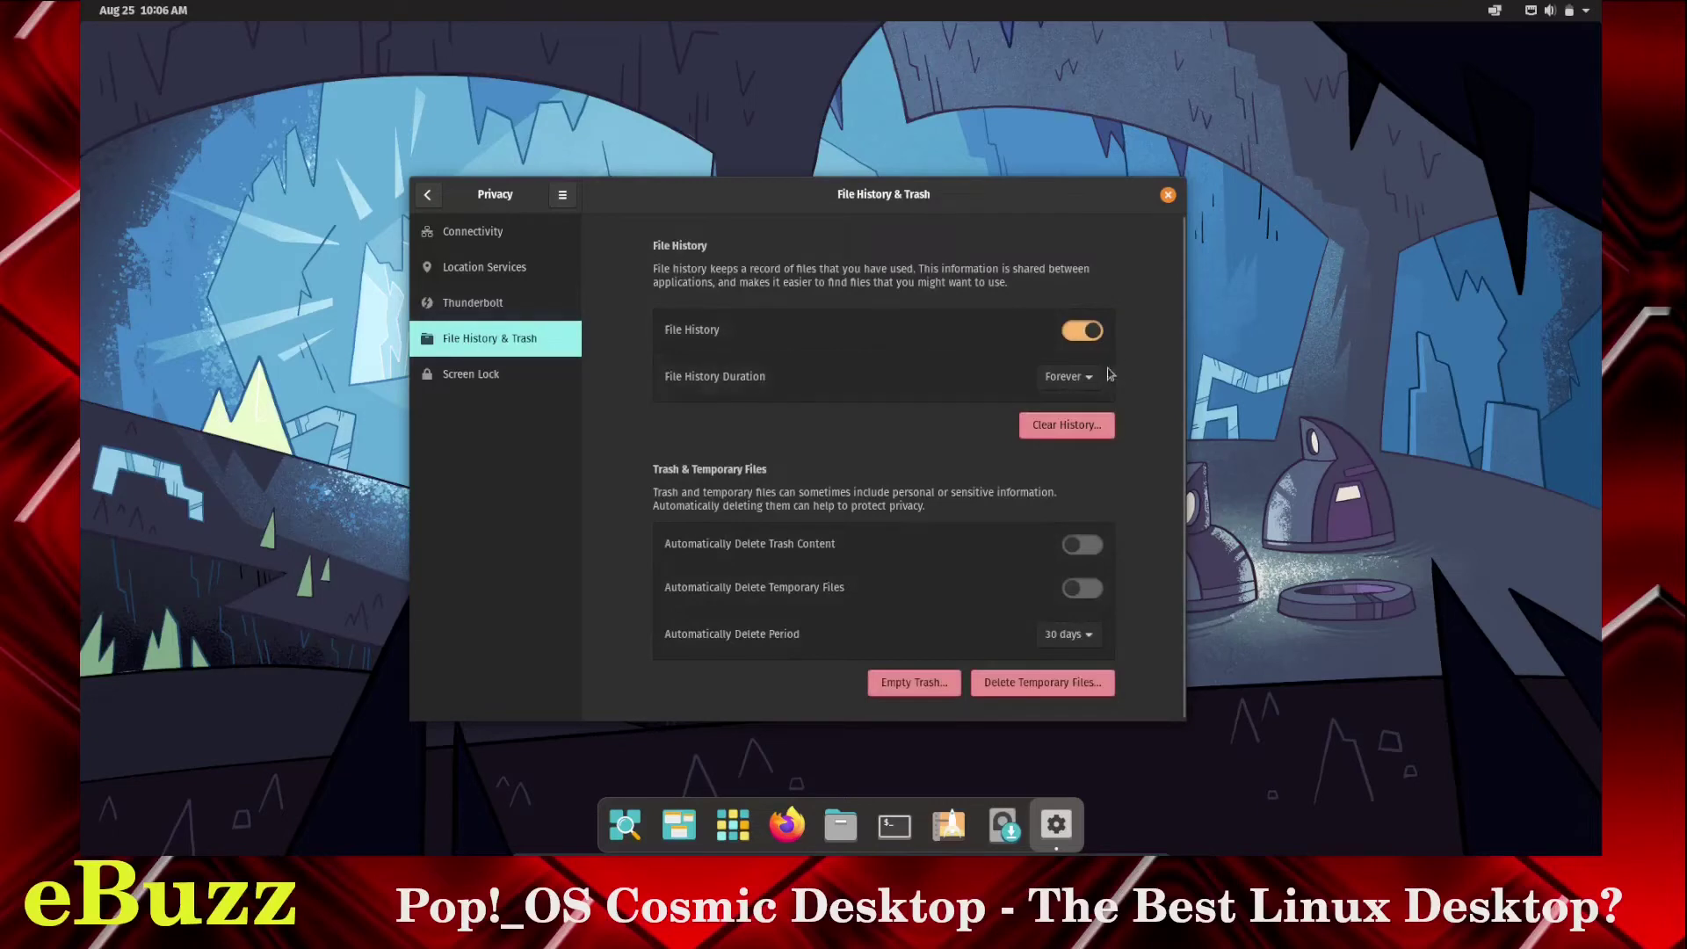
left_click(1074, 377)
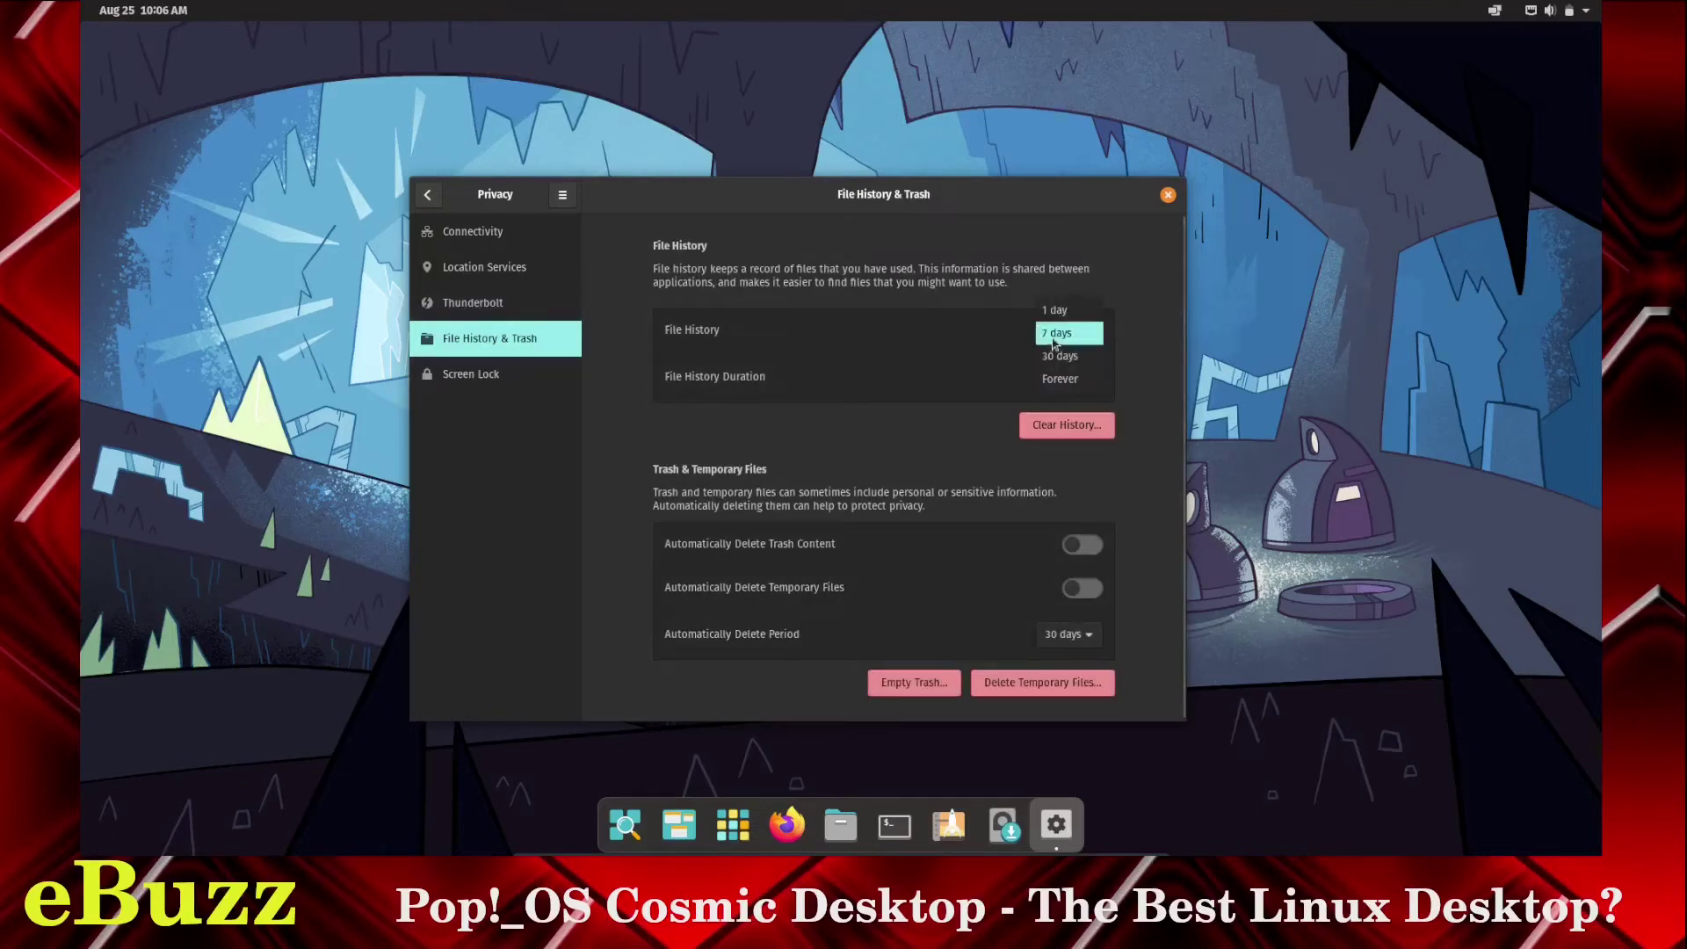
left_click(1063, 379)
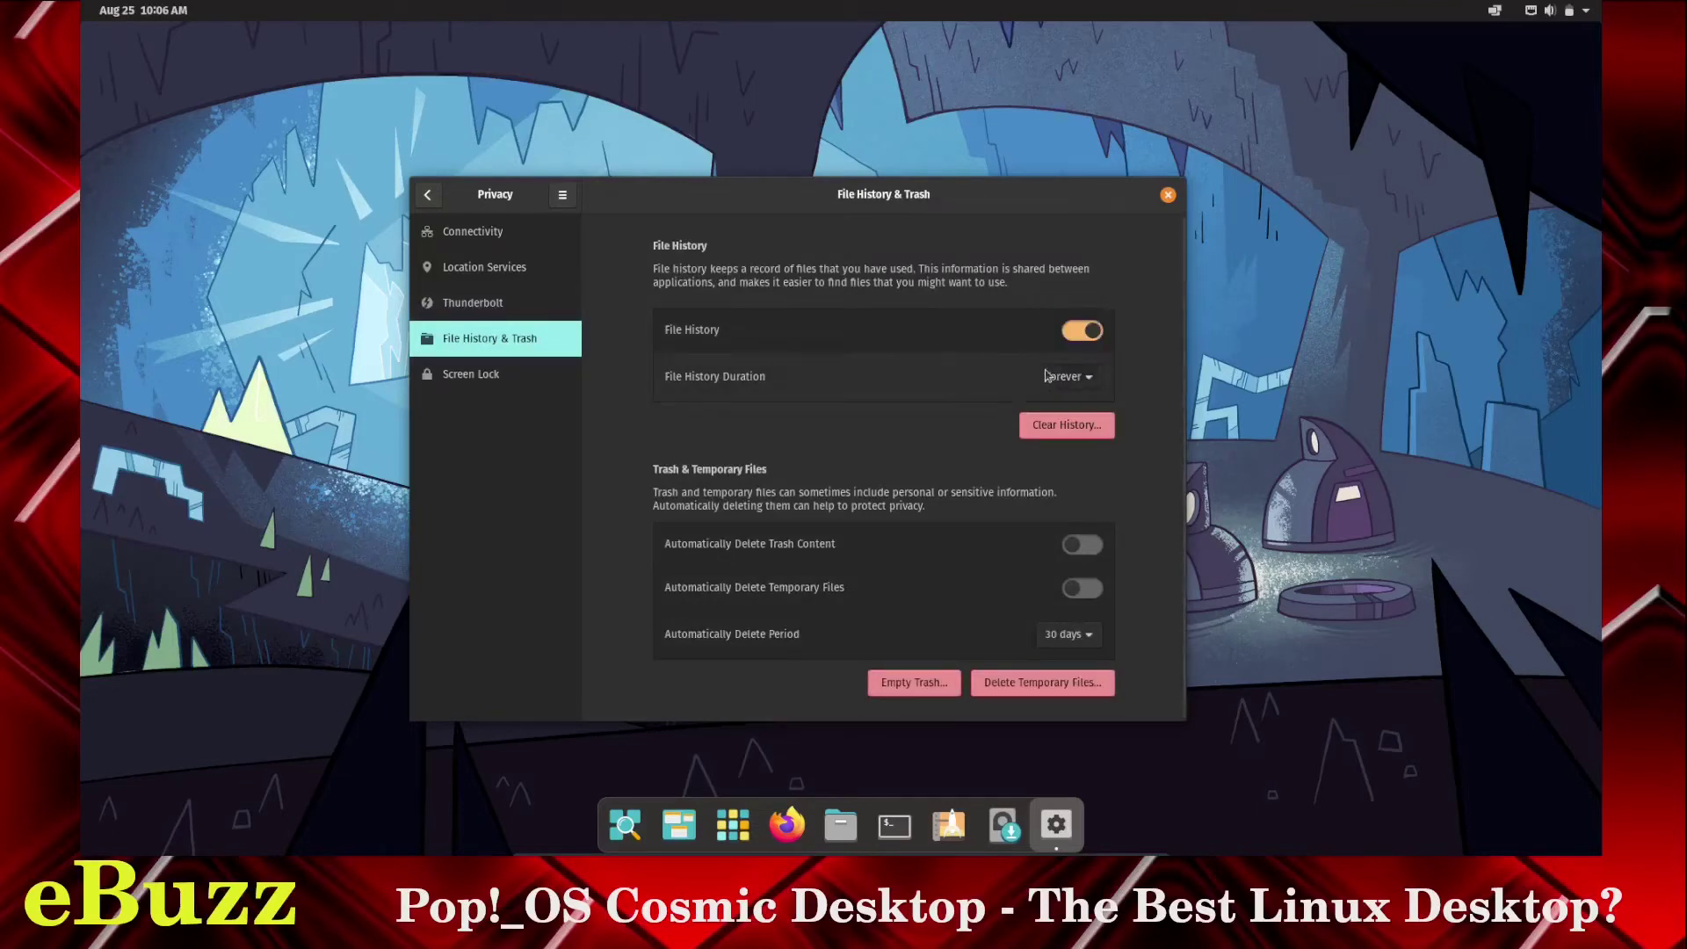
left_click(1072, 335)
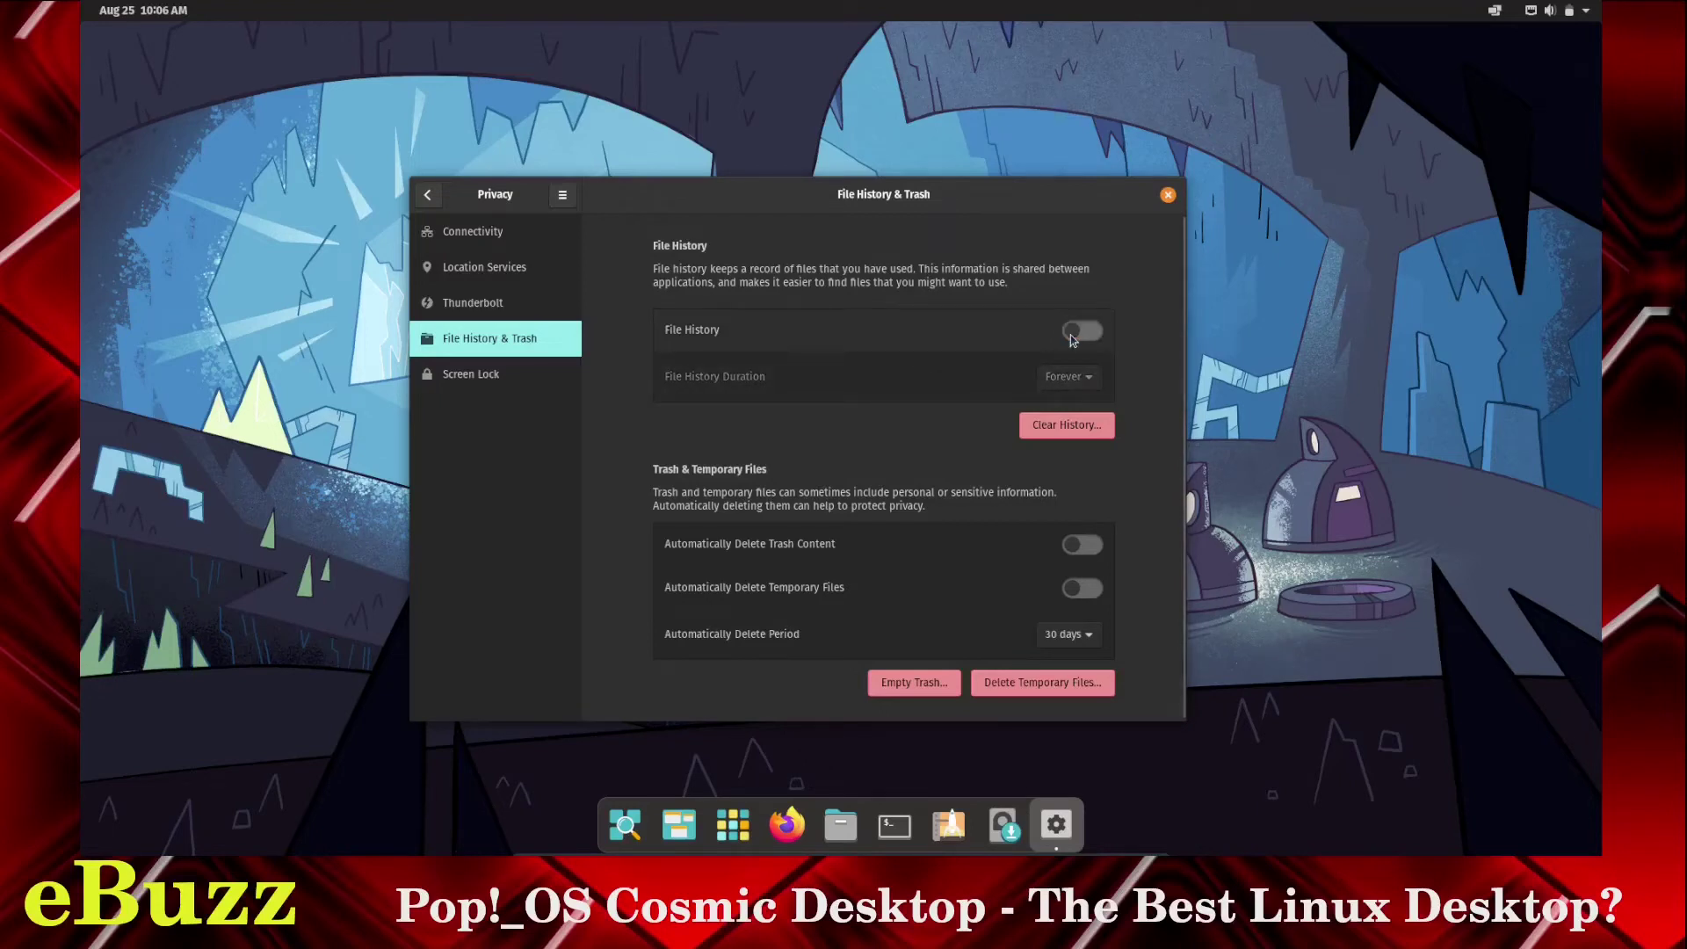
left_click(1073, 332)
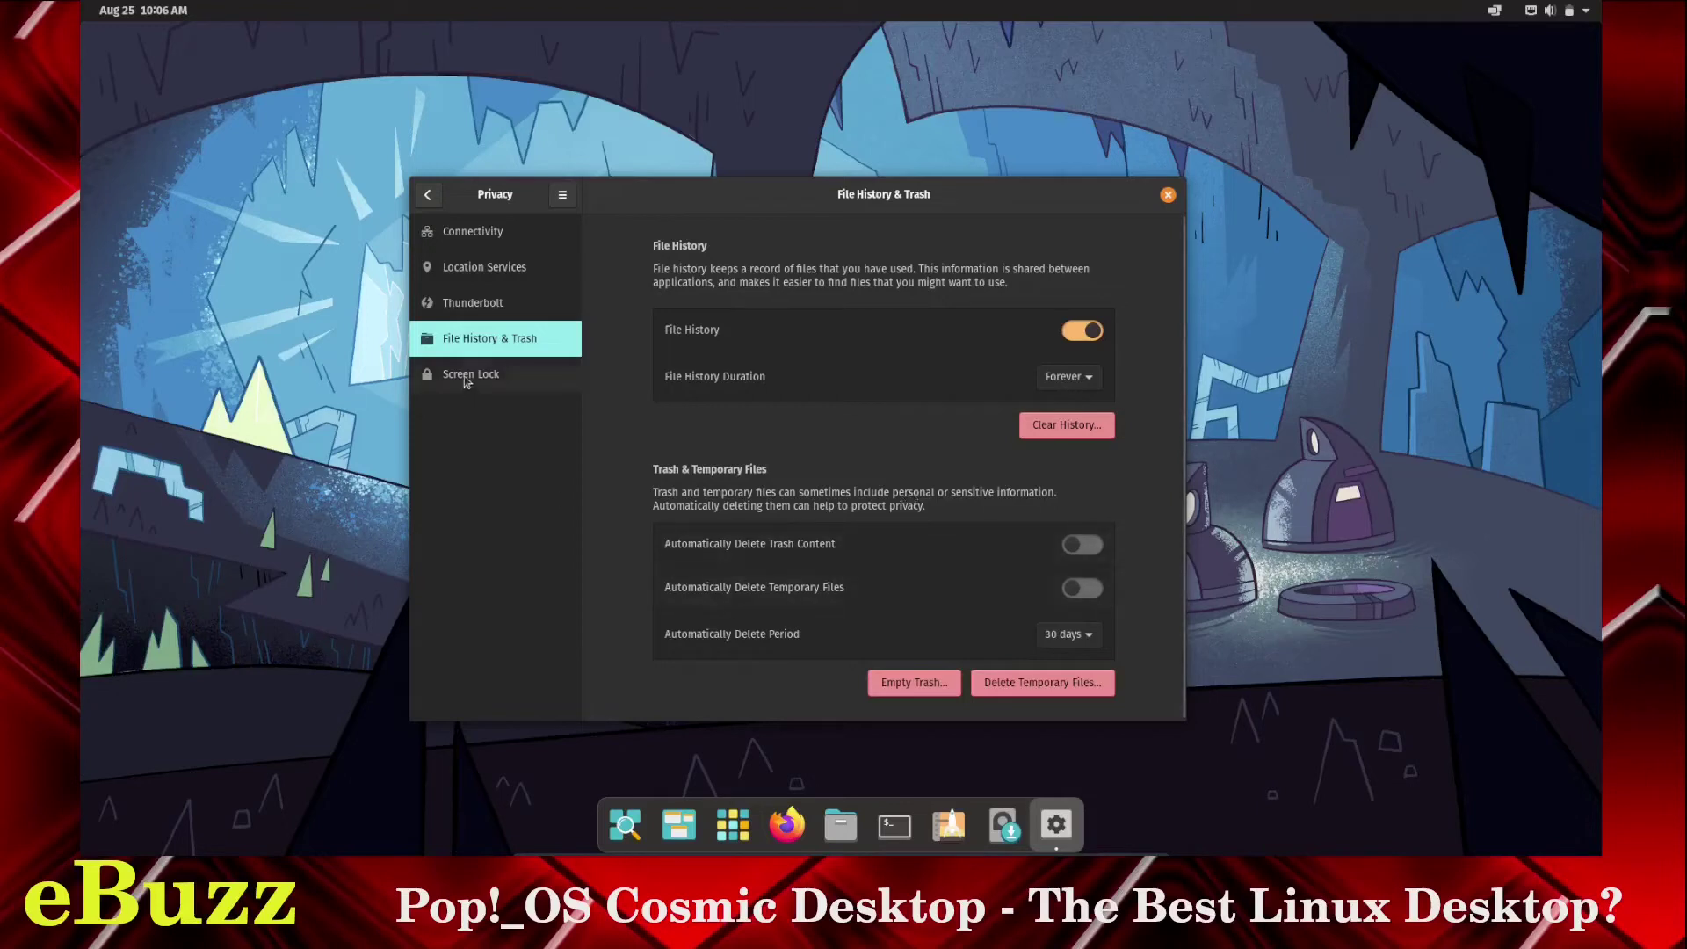
Review the Screen Lock settings, return to the main Settings list, then close Settings.
left_click(458, 378)
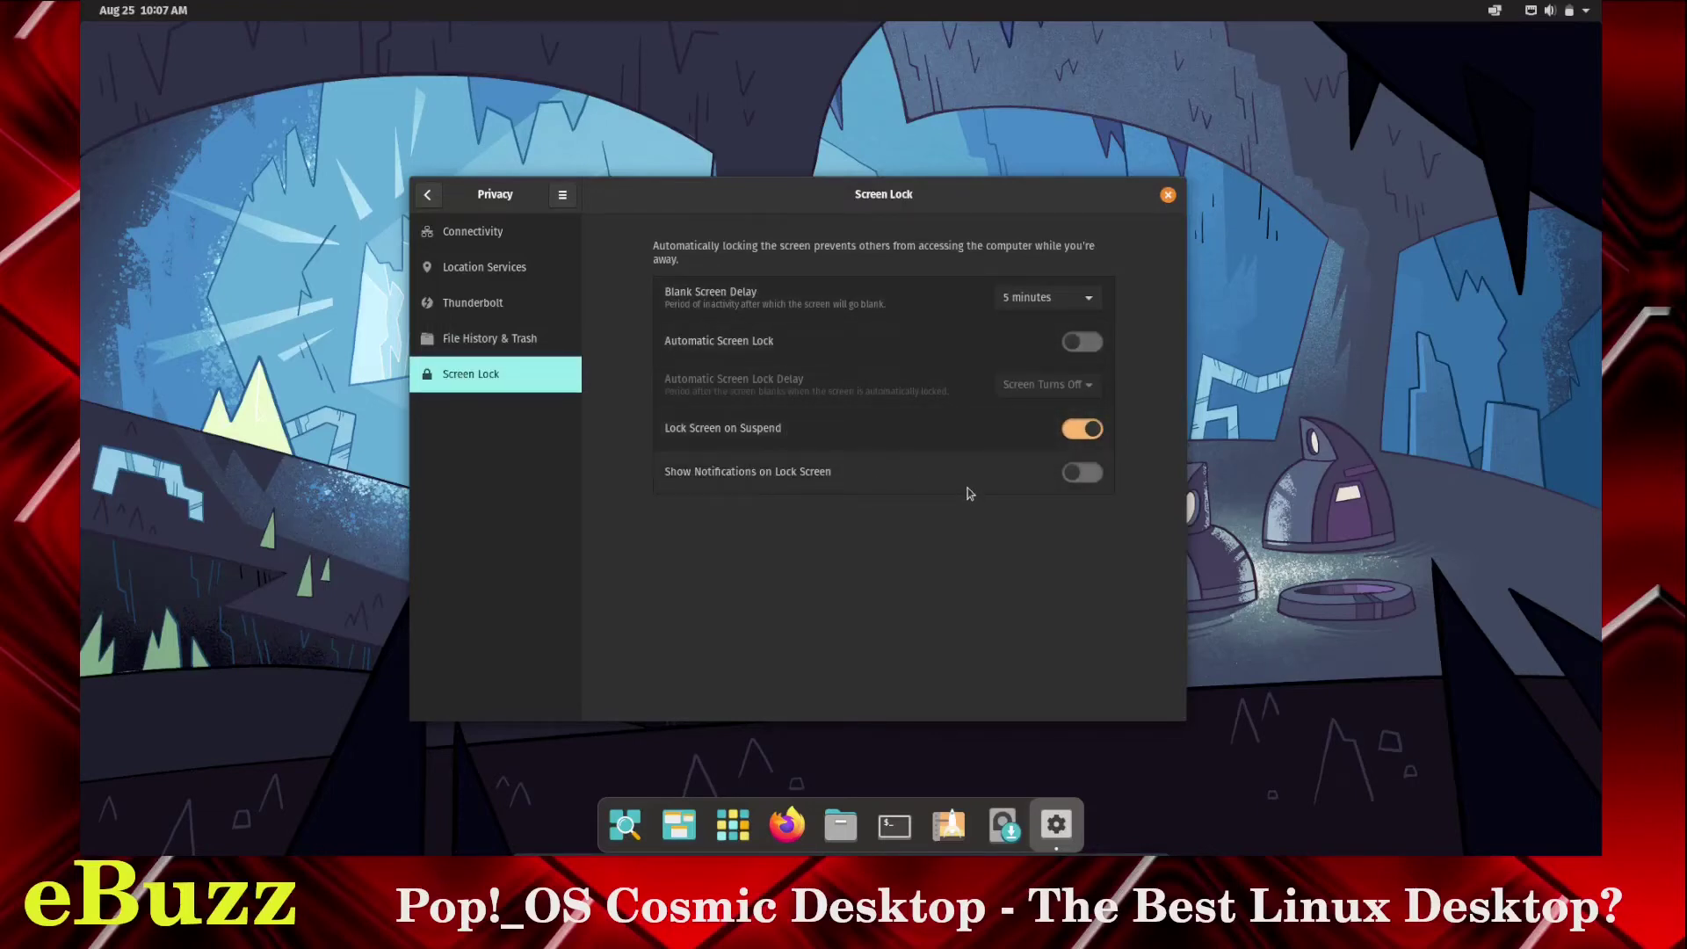
left_click(428, 194)
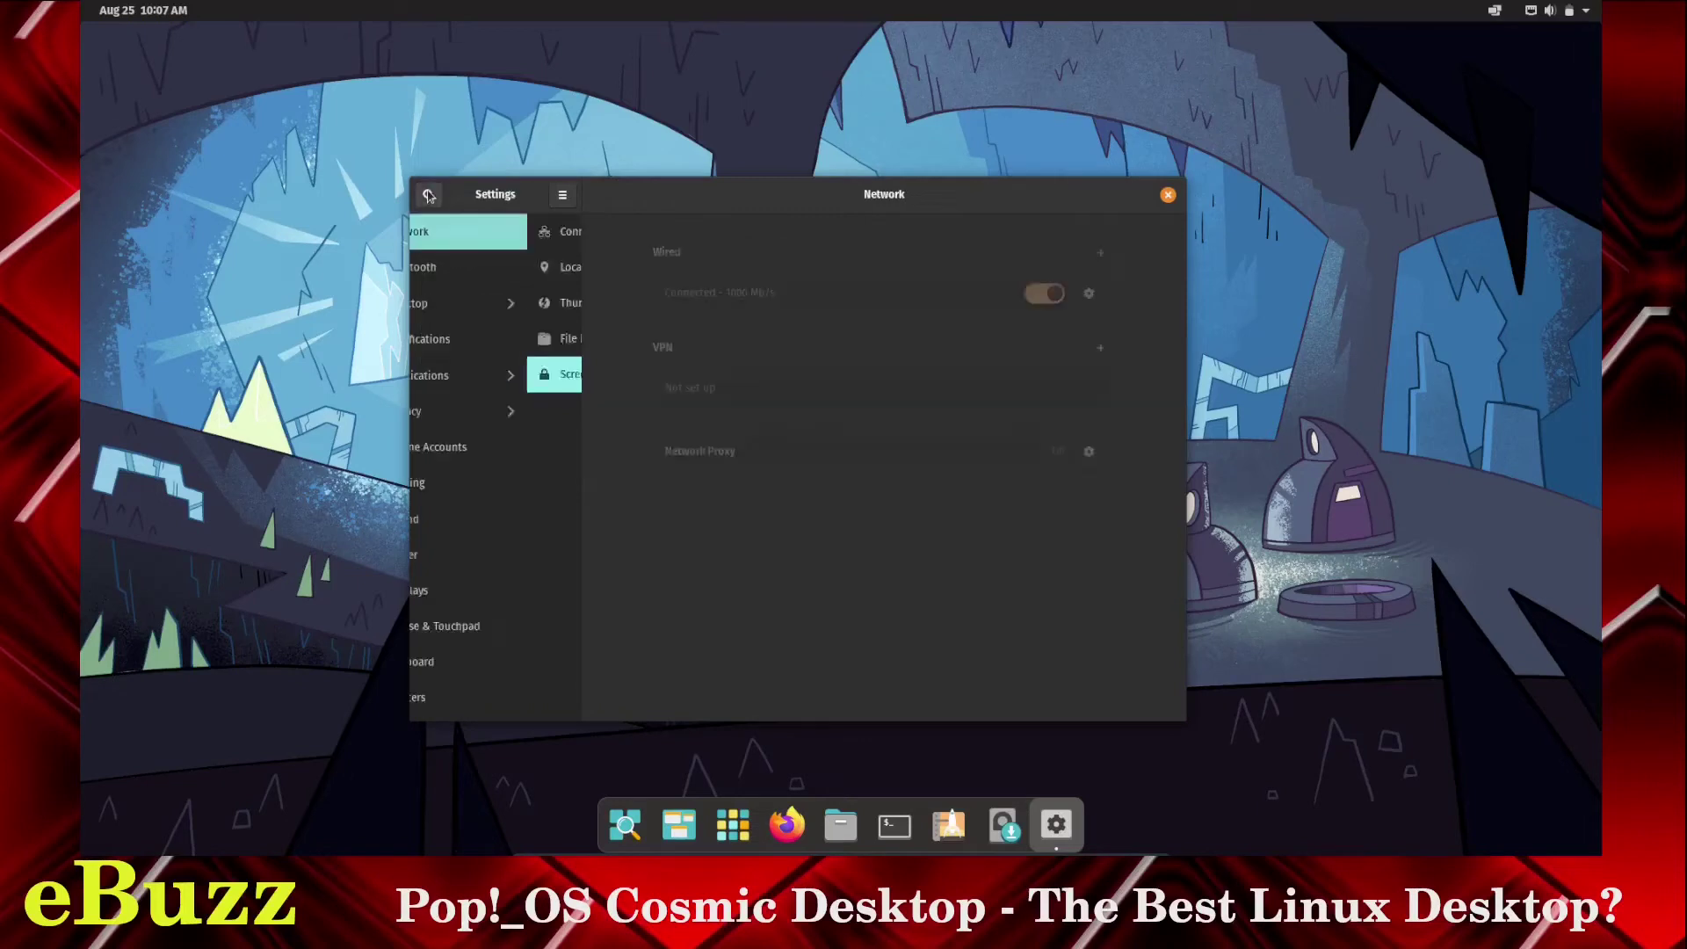
scroll(504, 372, "down", 1)
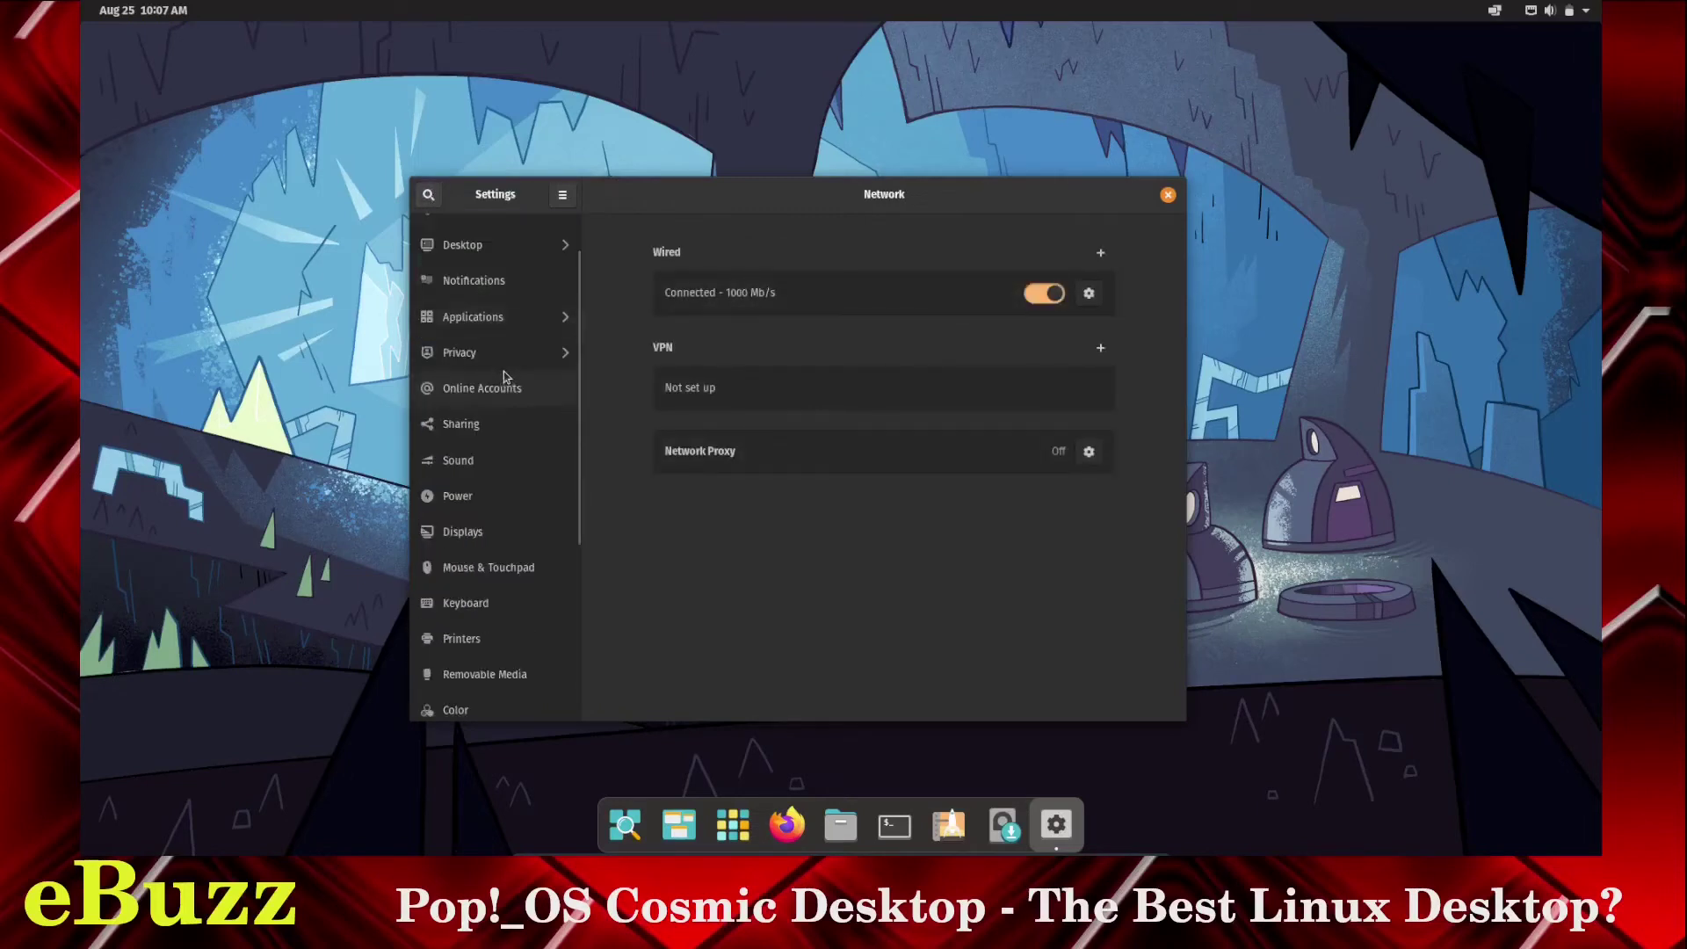
scroll(505, 376, "down", 2)
scroll(505, 386, "down", 1)
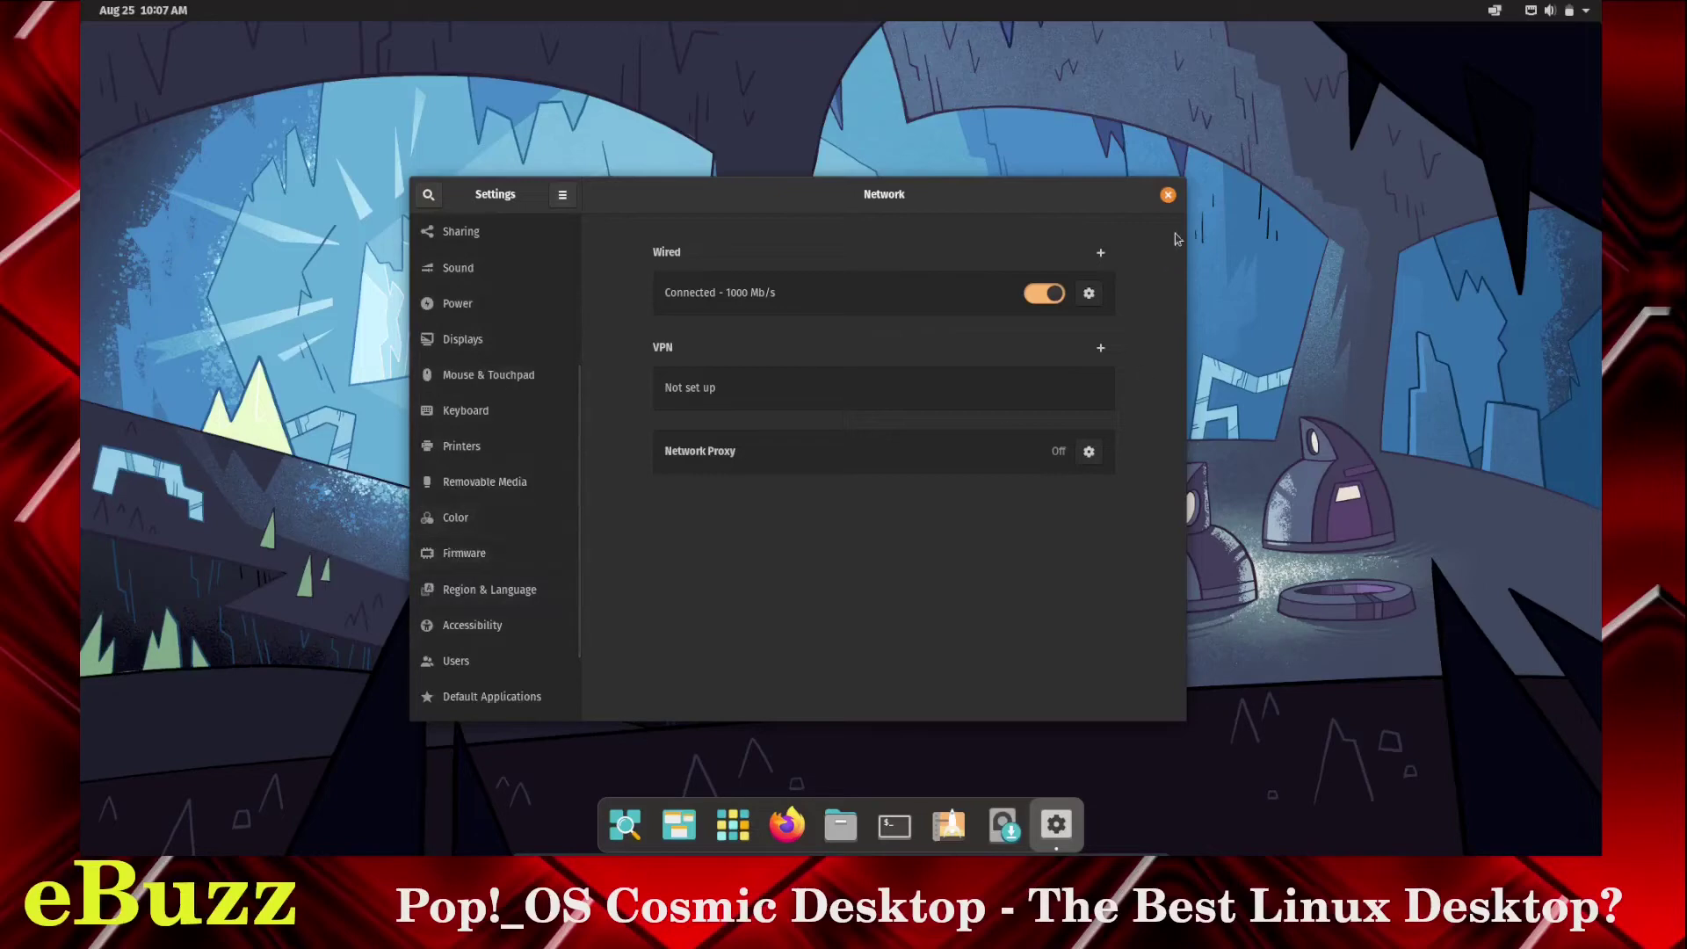
left_click(1168, 195)
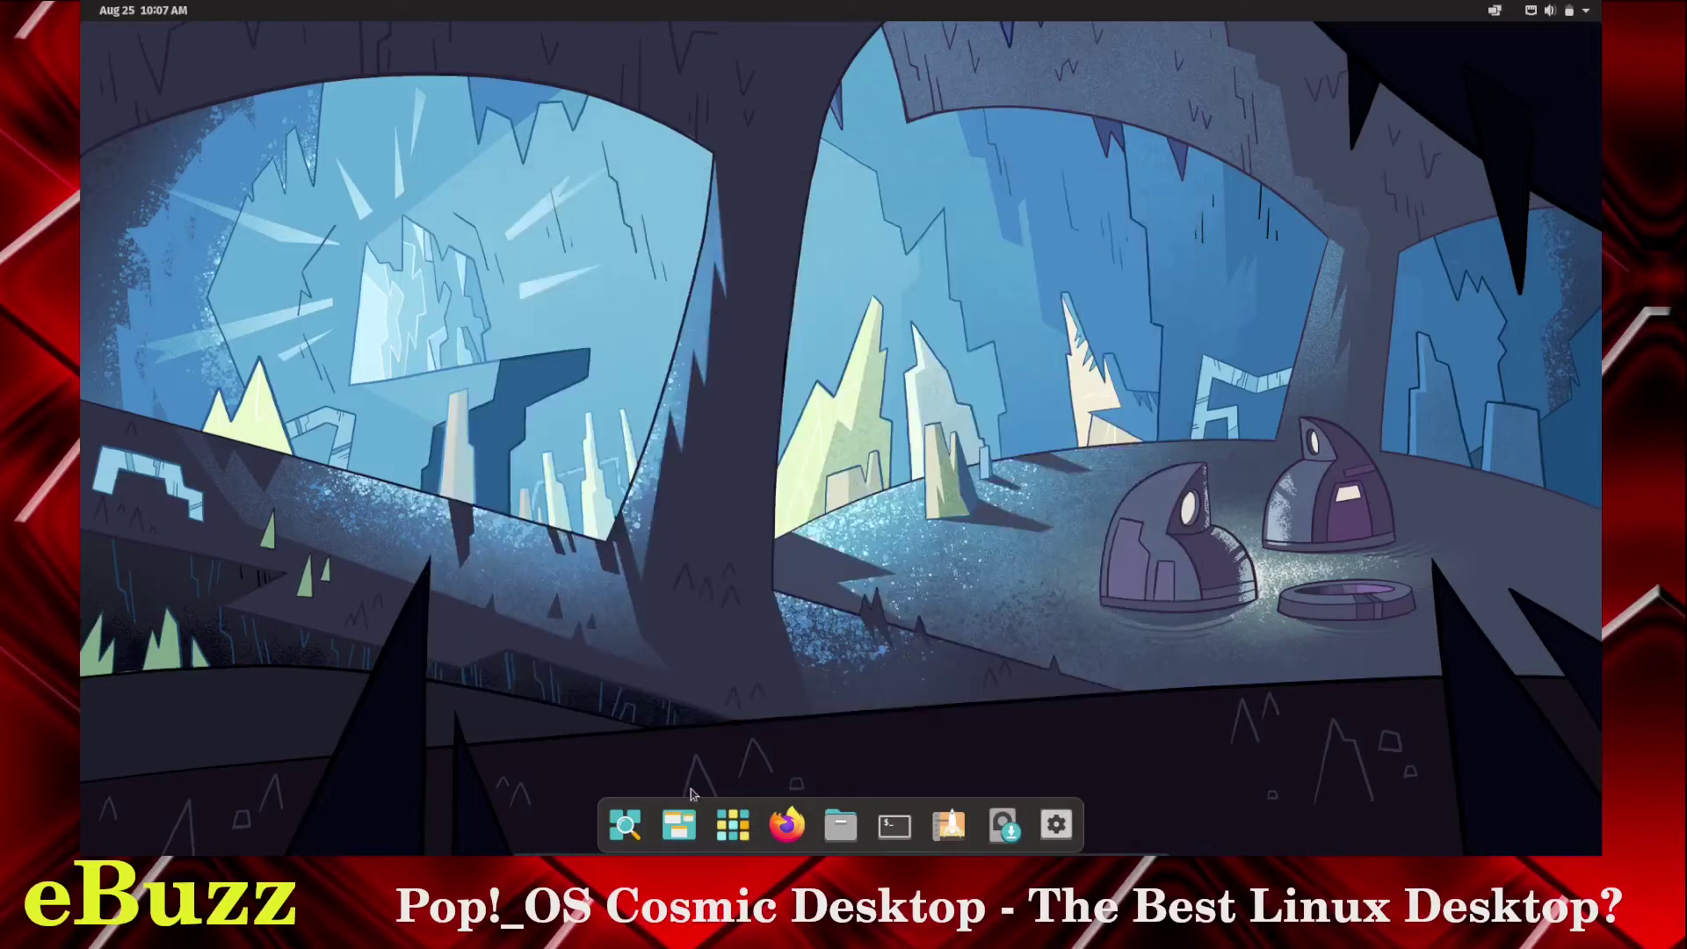
Open the Applications library and browse the Office folder, then the System folder.
left_click(733, 826)
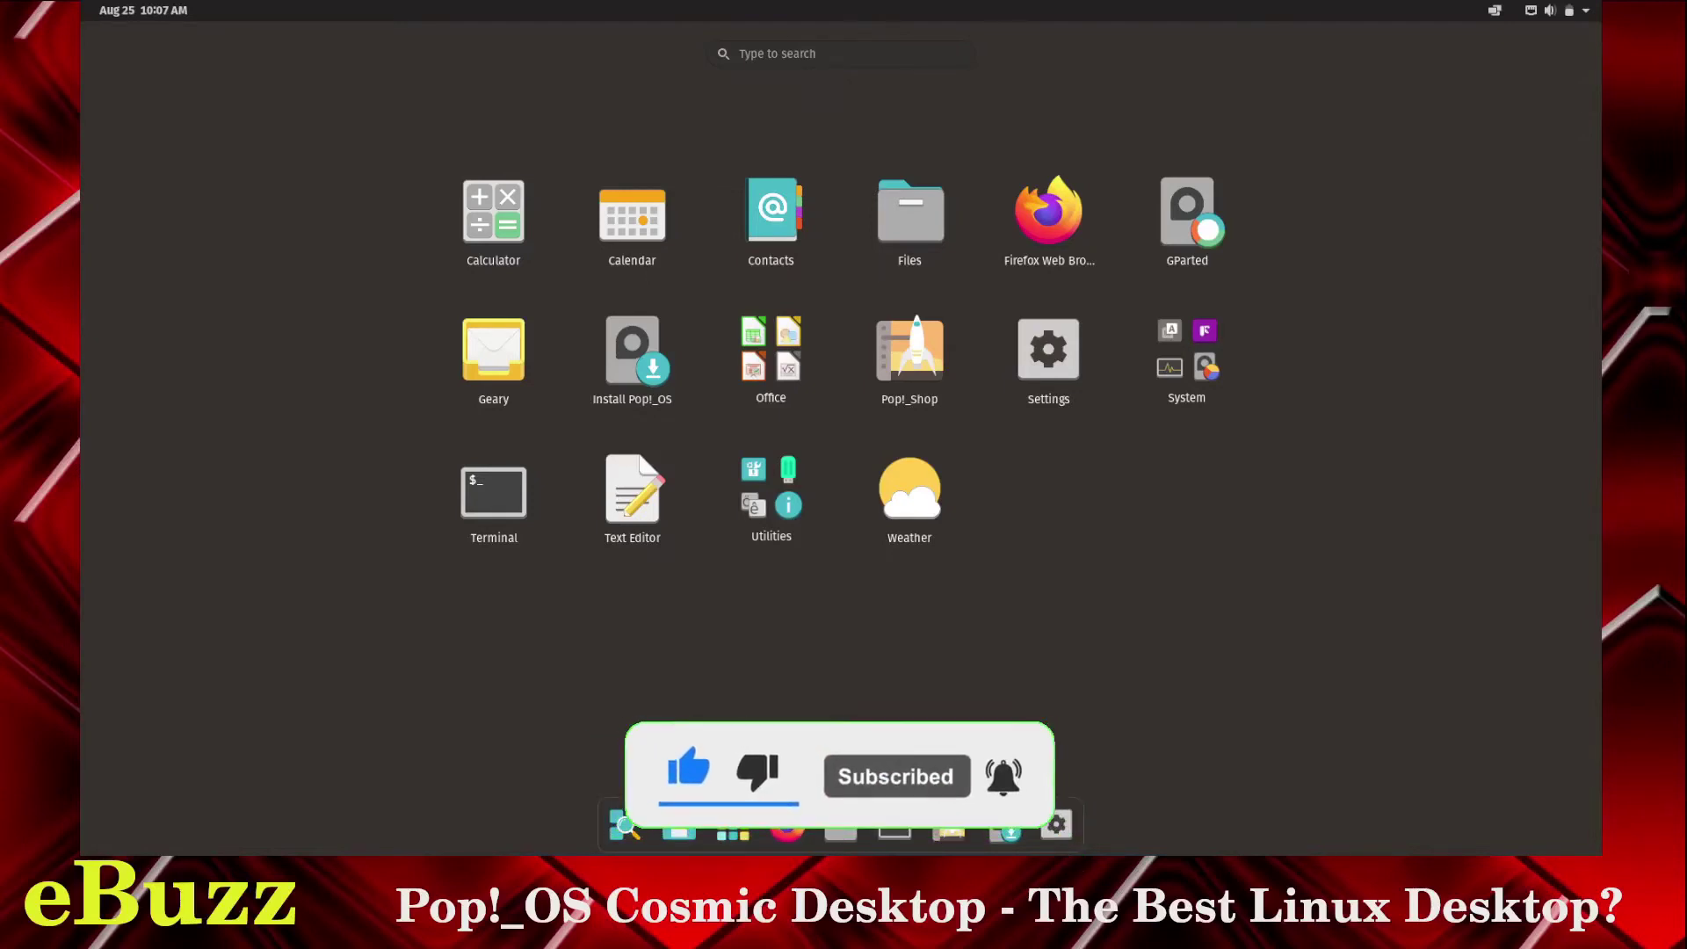
left_click(779, 373)
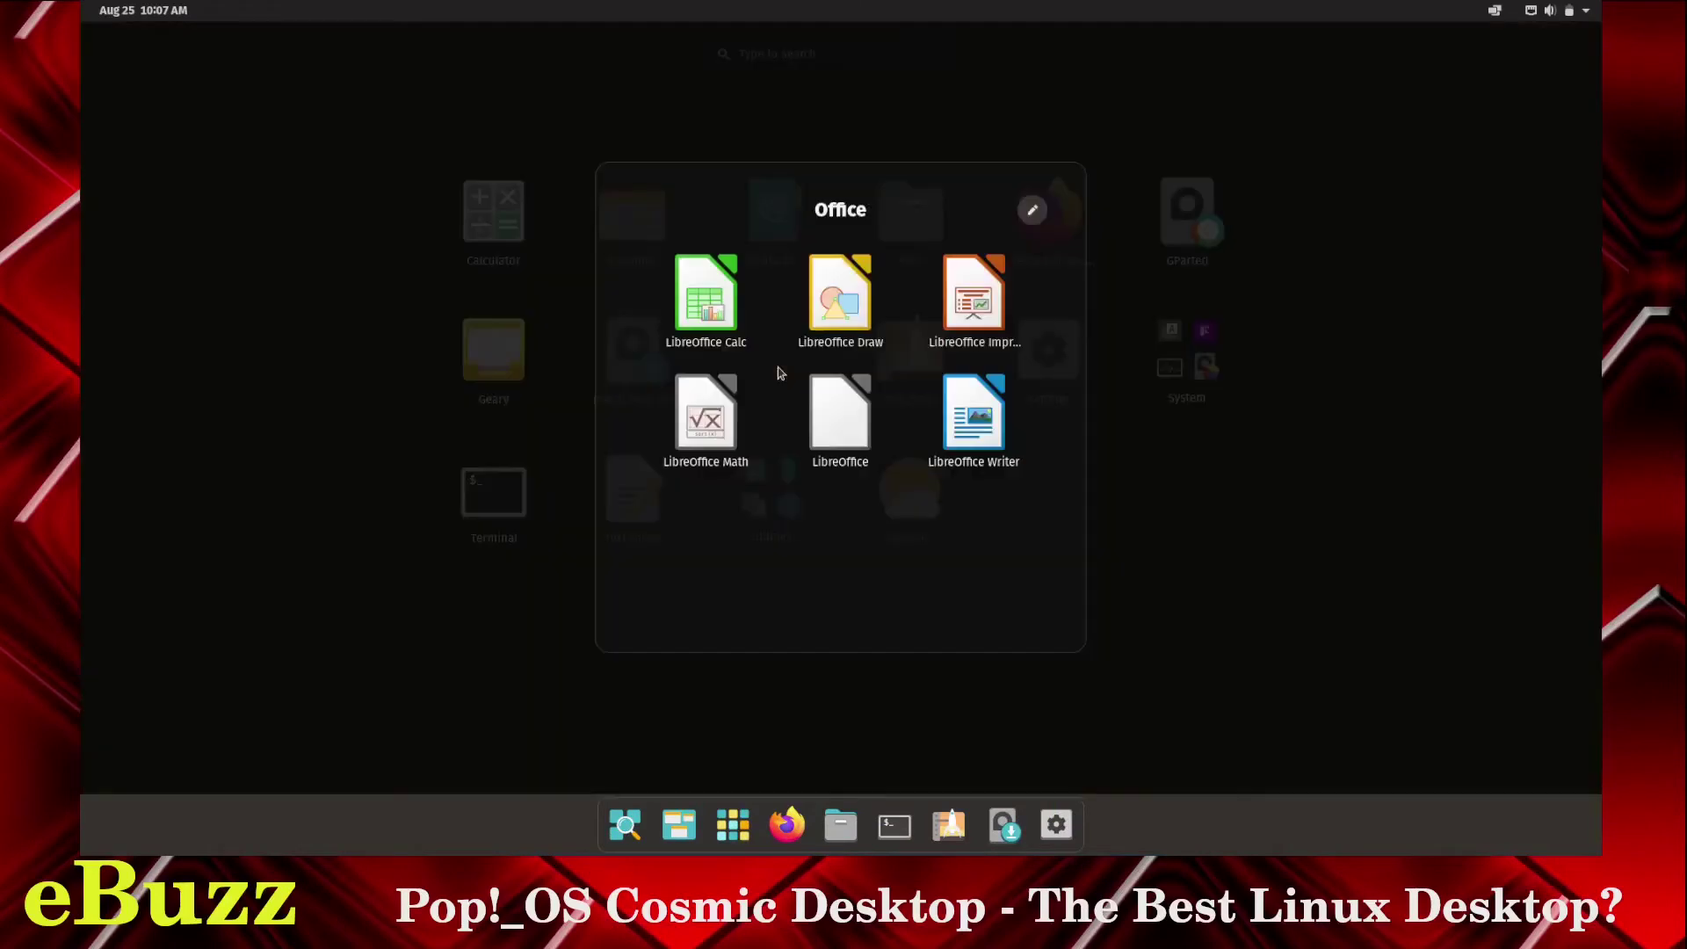
key("Escape")
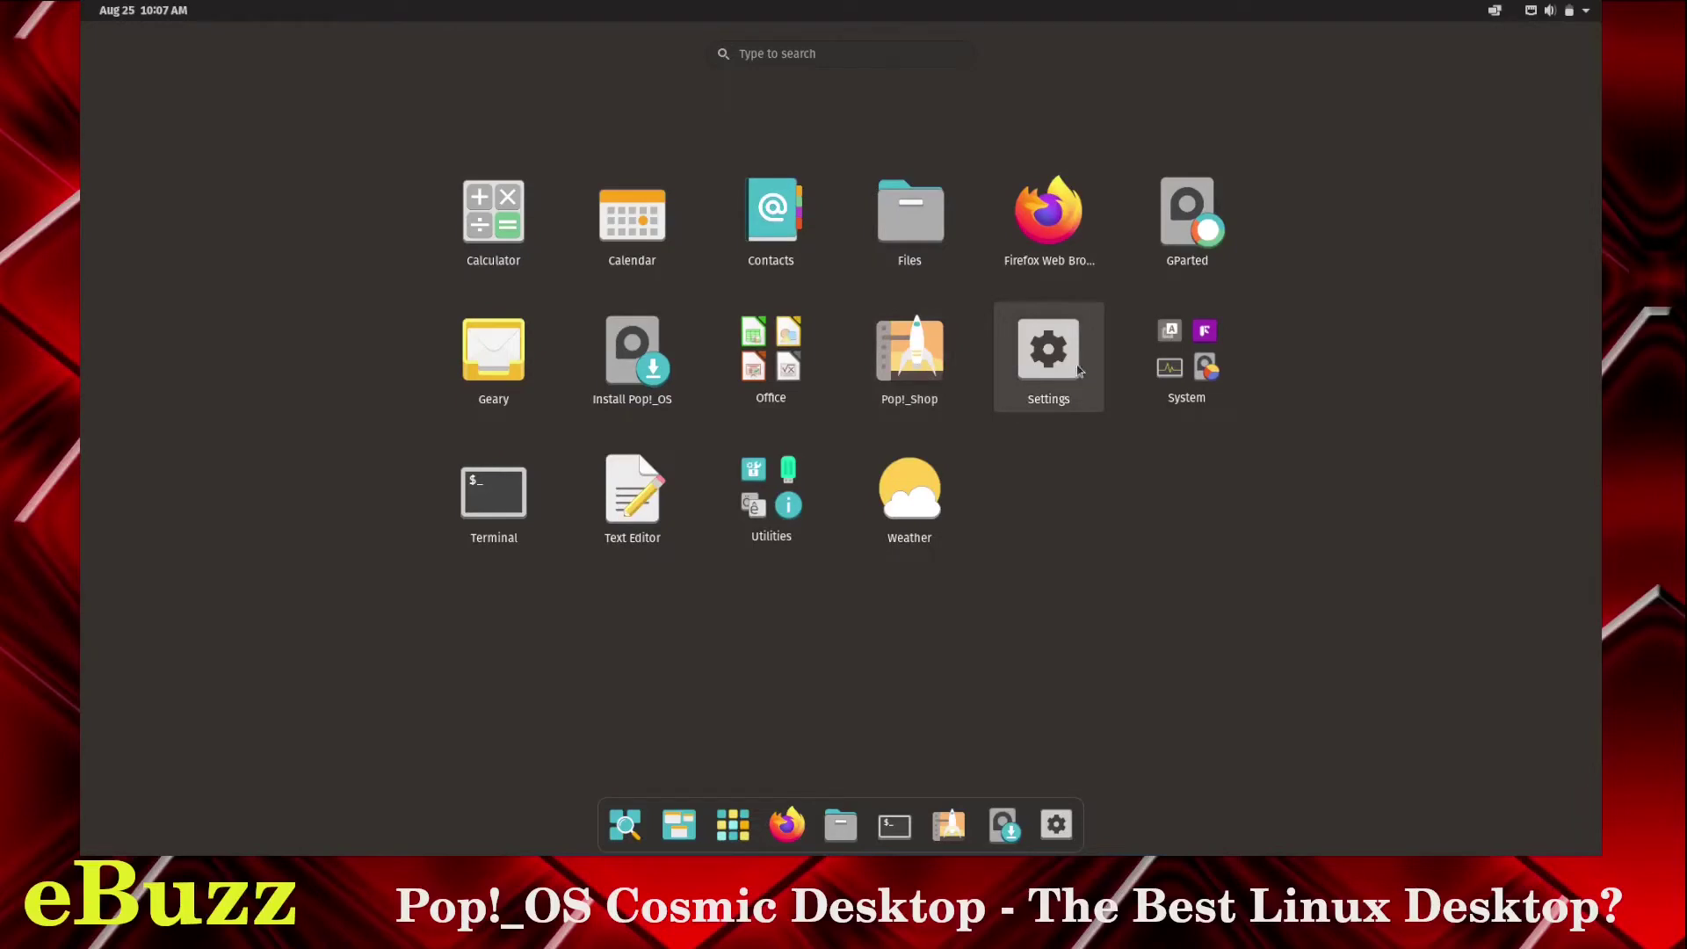
left_click(1178, 373)
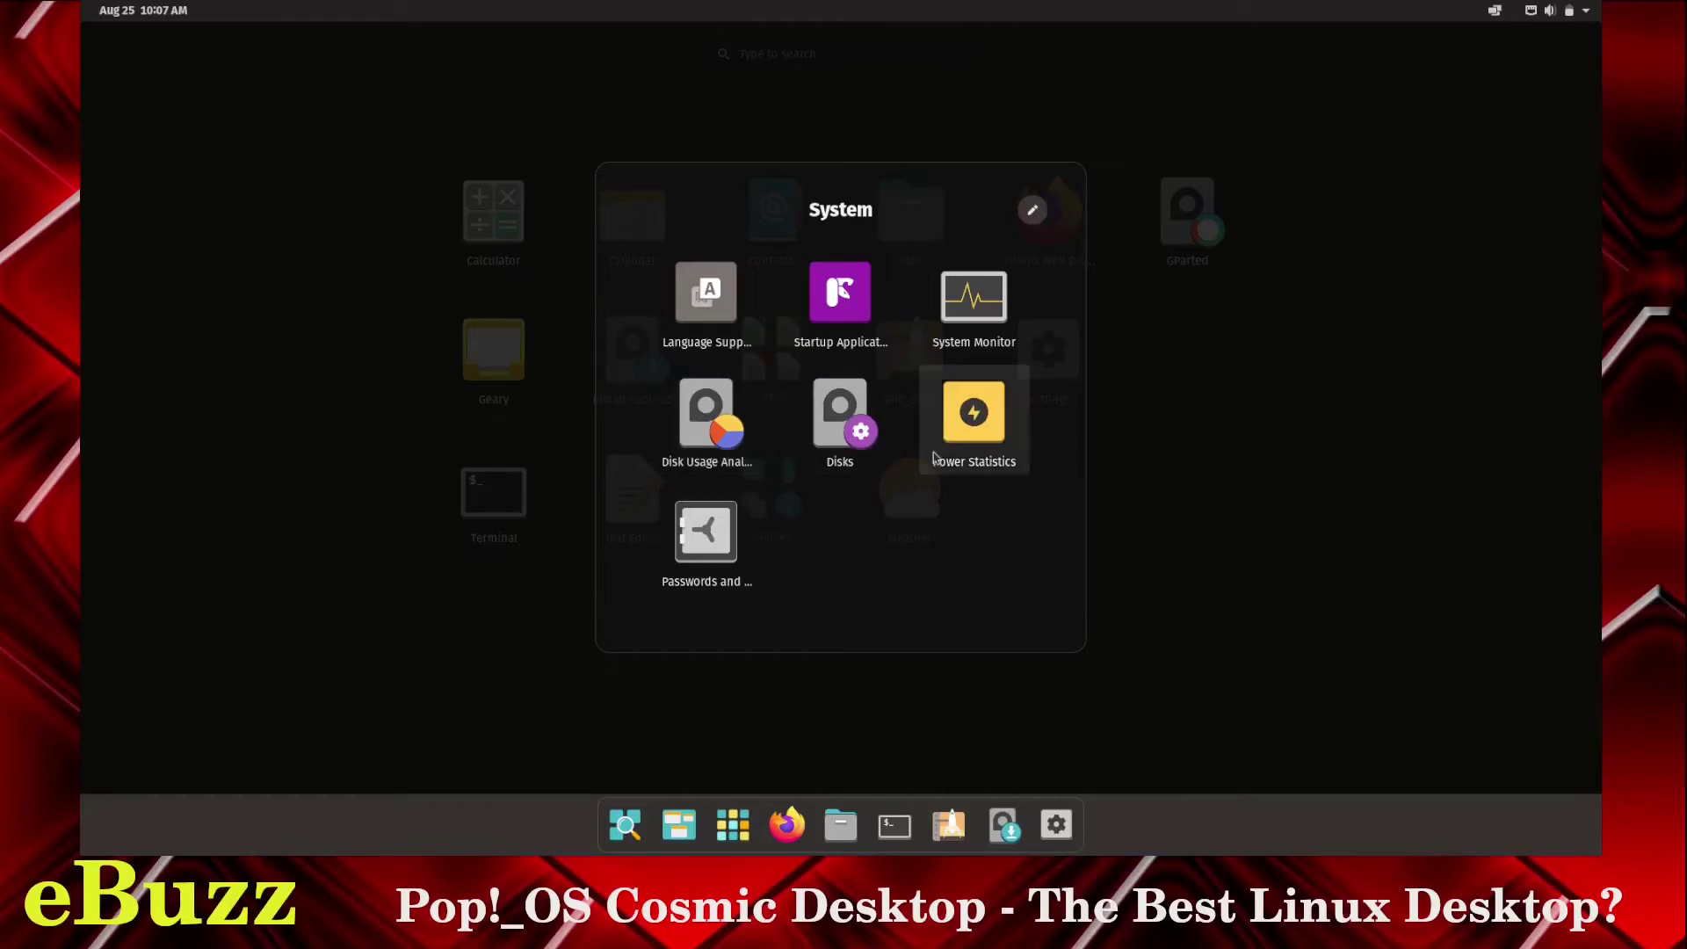
Launch System Monitor from the System folder and show its Resources usage graphs.
left_click(972, 310)
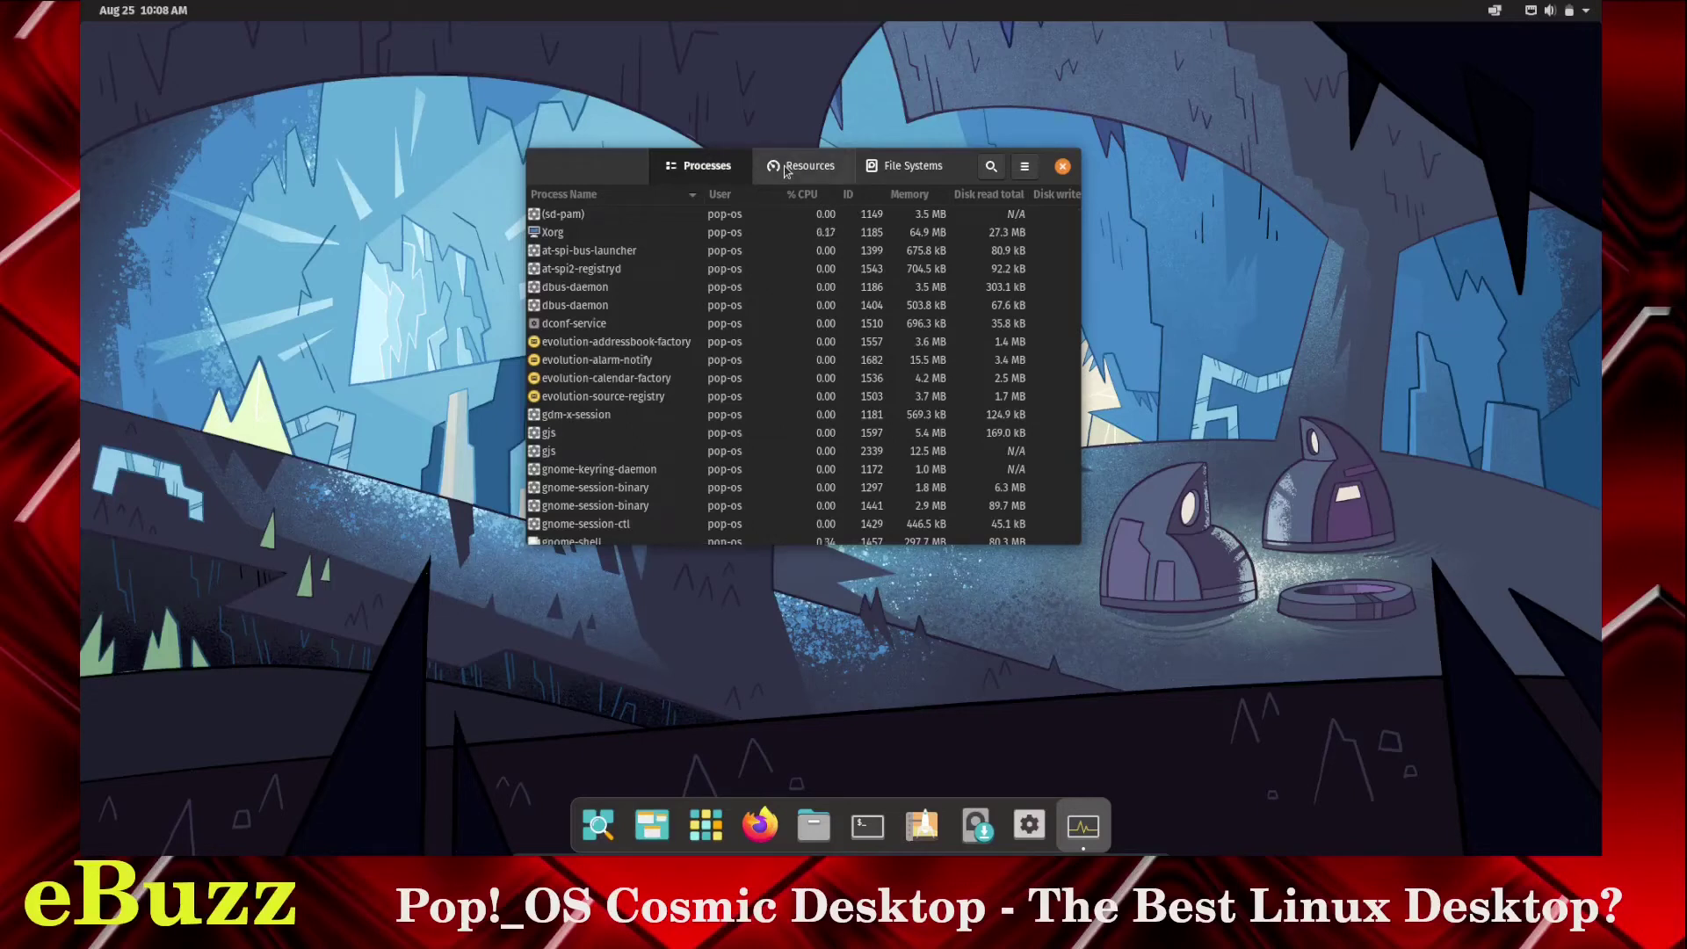
left_click(788, 173)
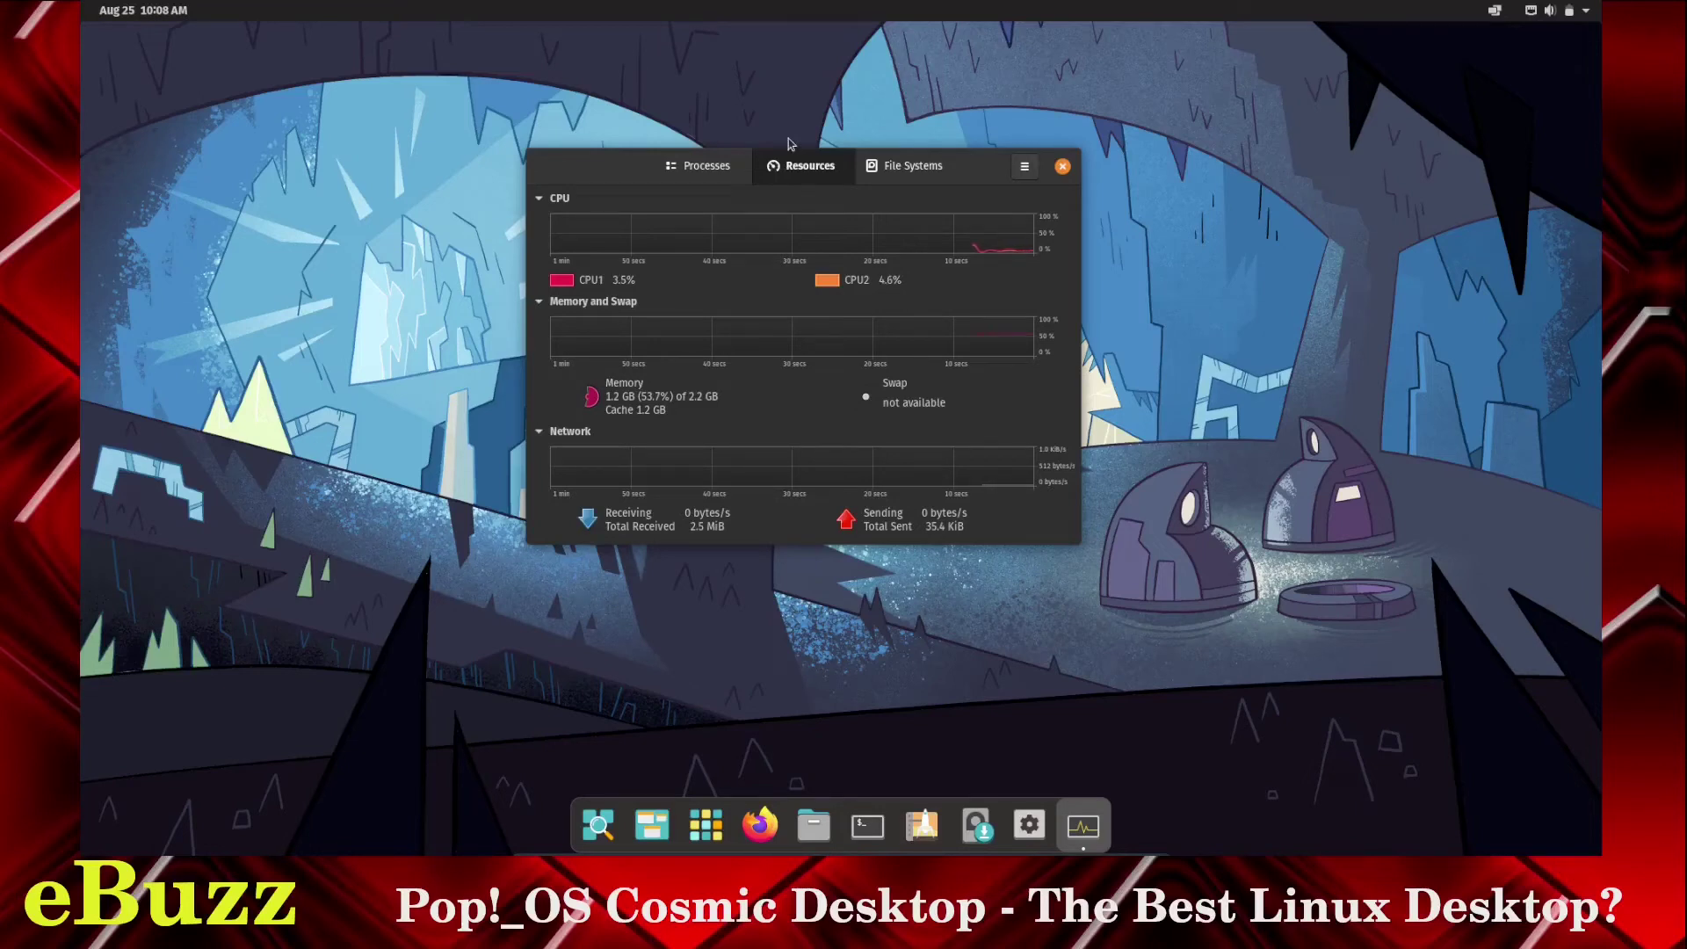
Close the System Monitor window.
left_click(1065, 169)
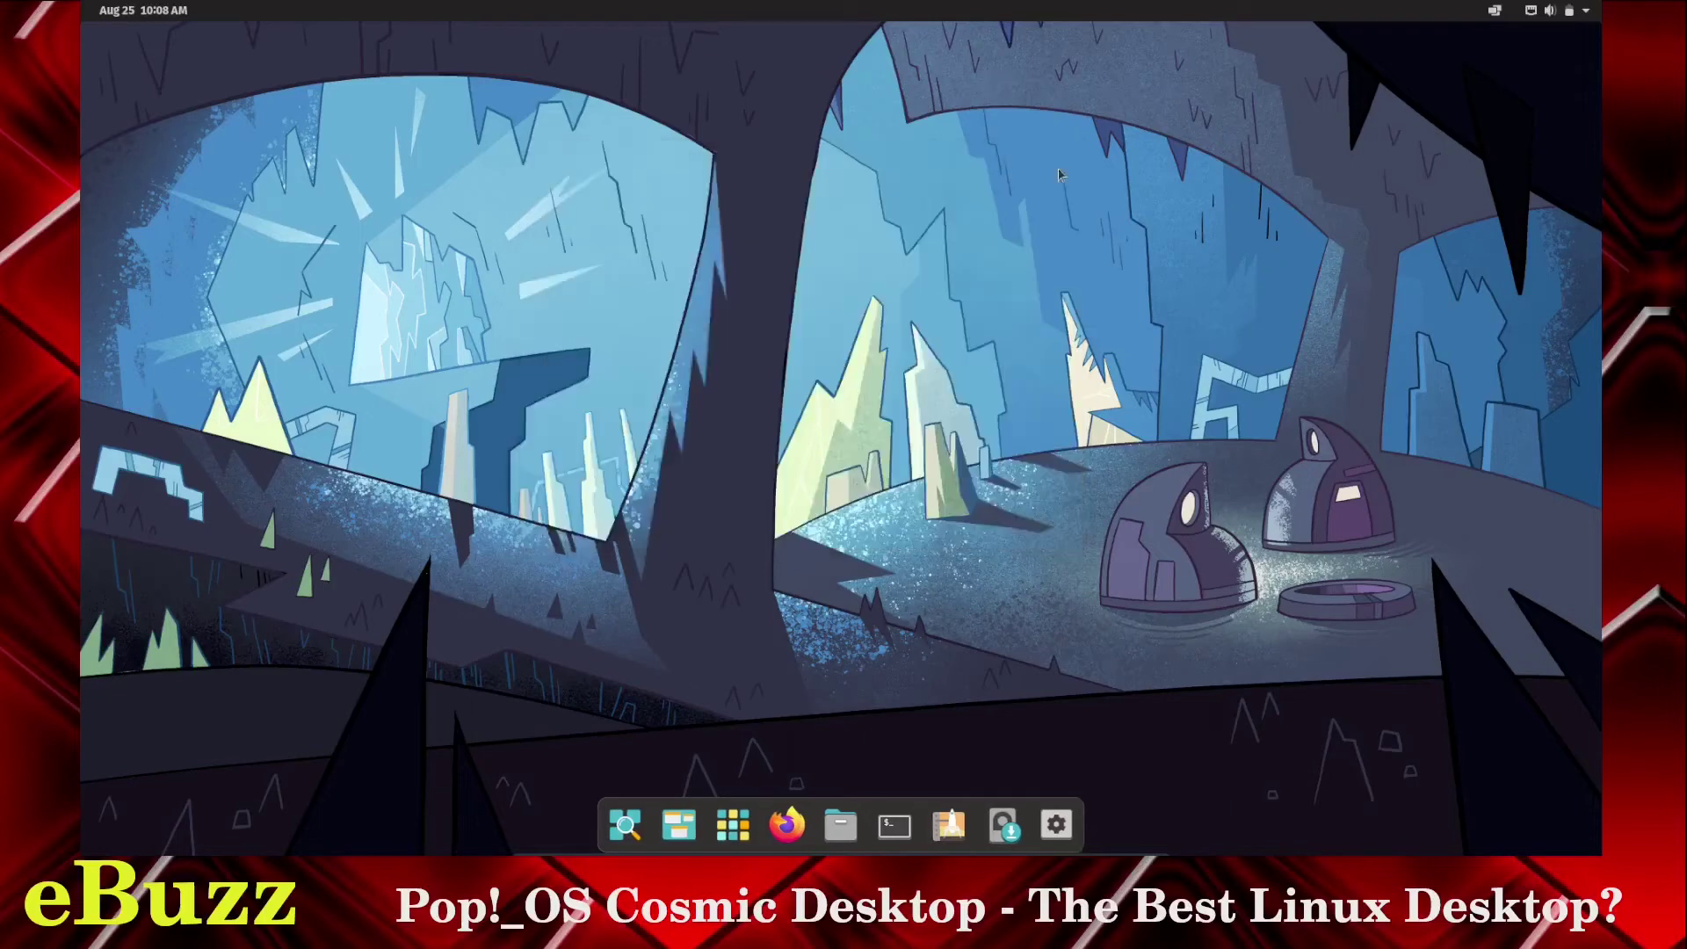
Open the Applications library, view both pages of the Utilities folder, then close the folder.
left_click(743, 821)
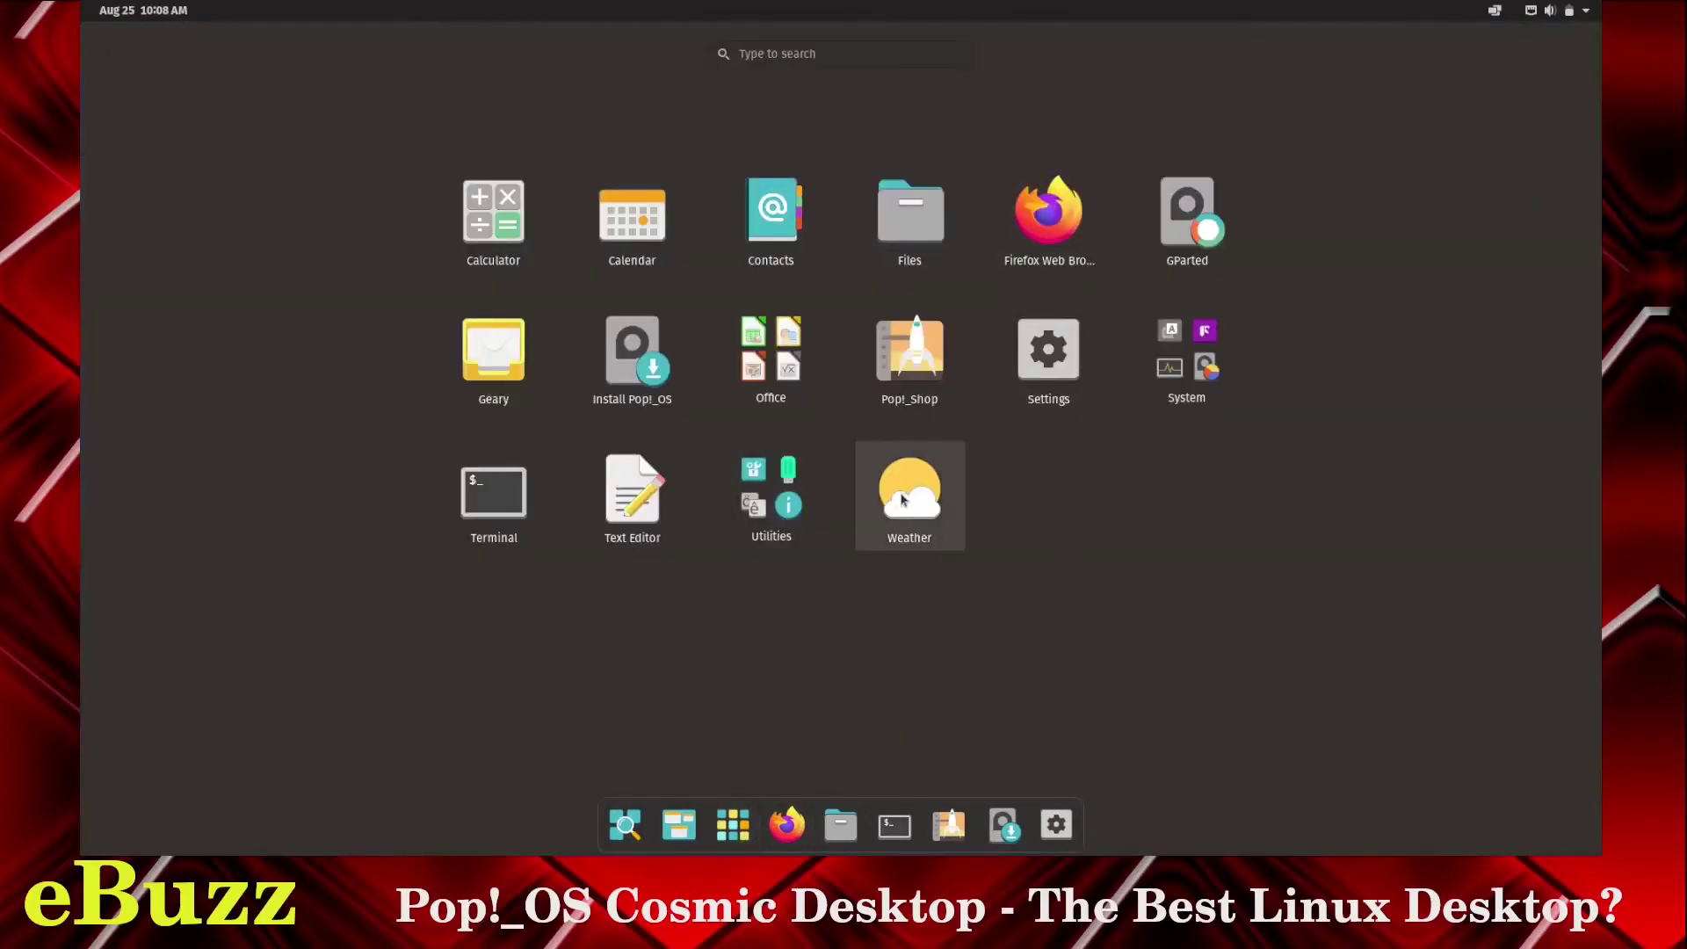
left_click(797, 518)
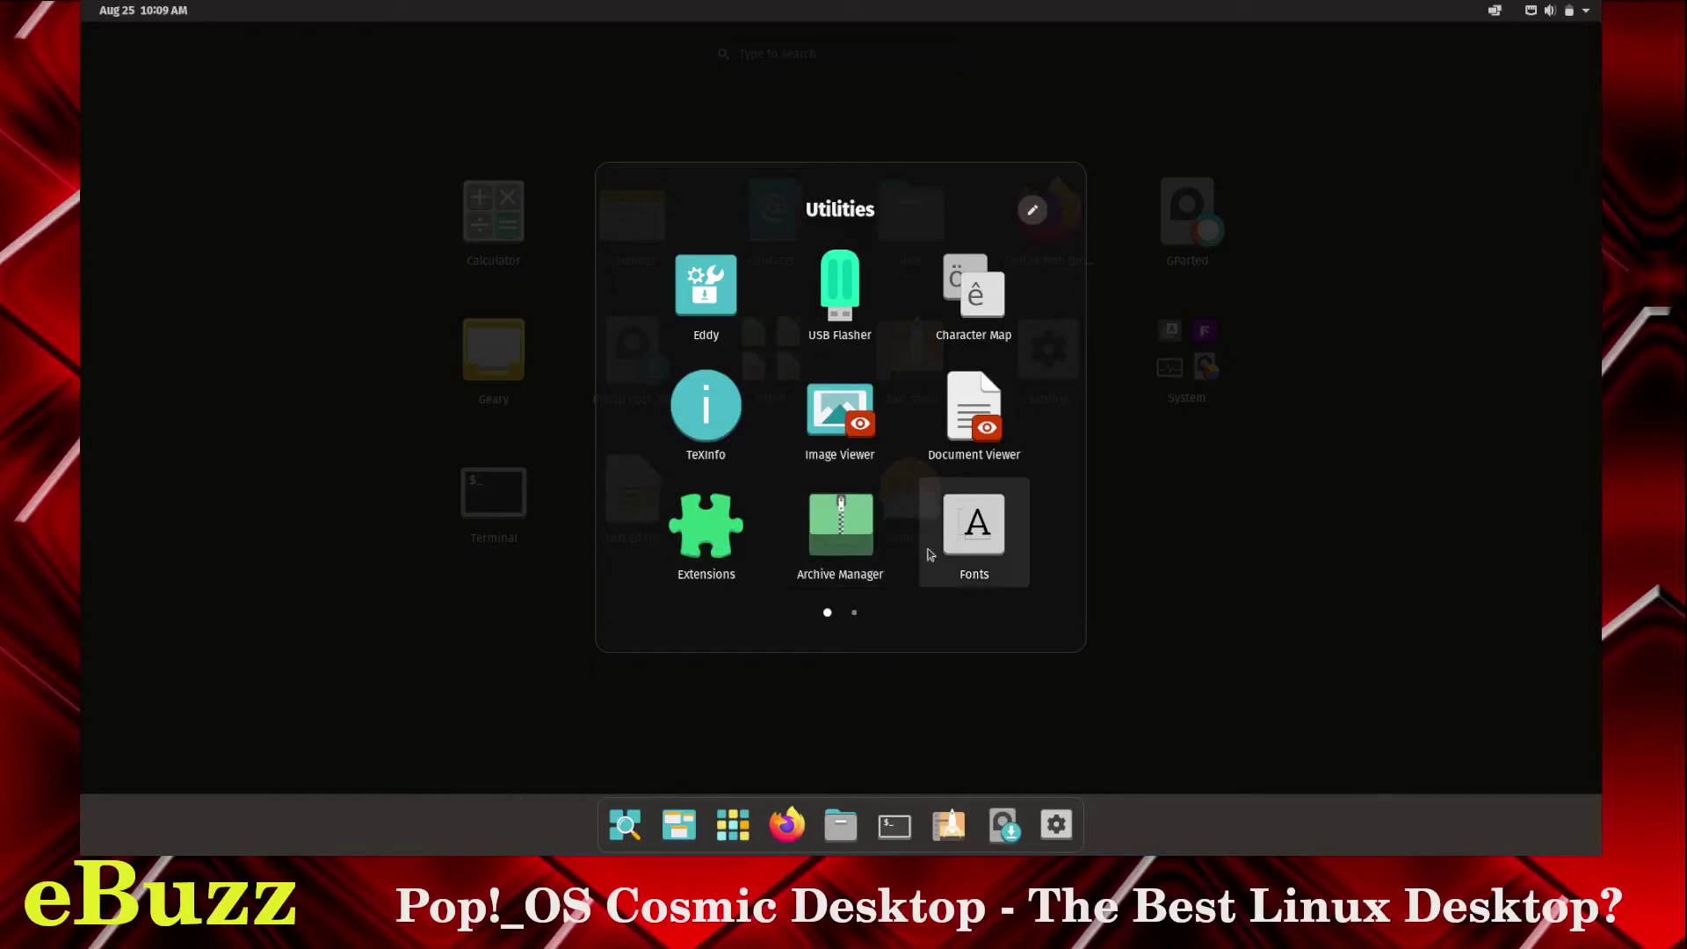
left_click(854, 613)
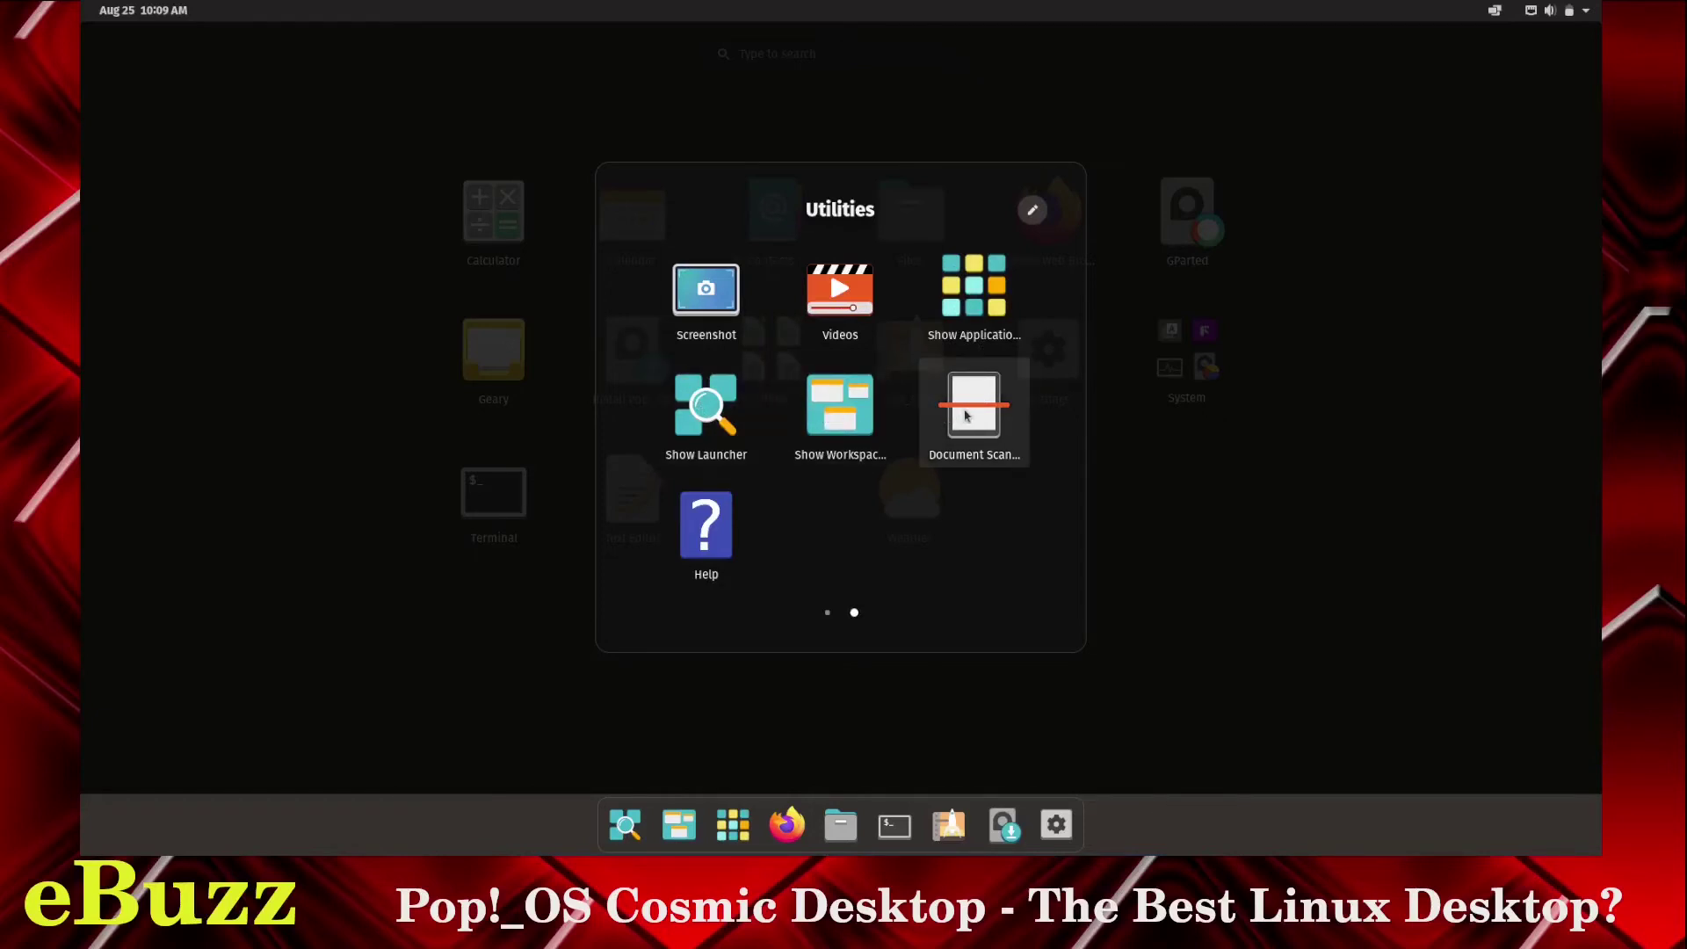
left_click(1456, 585)
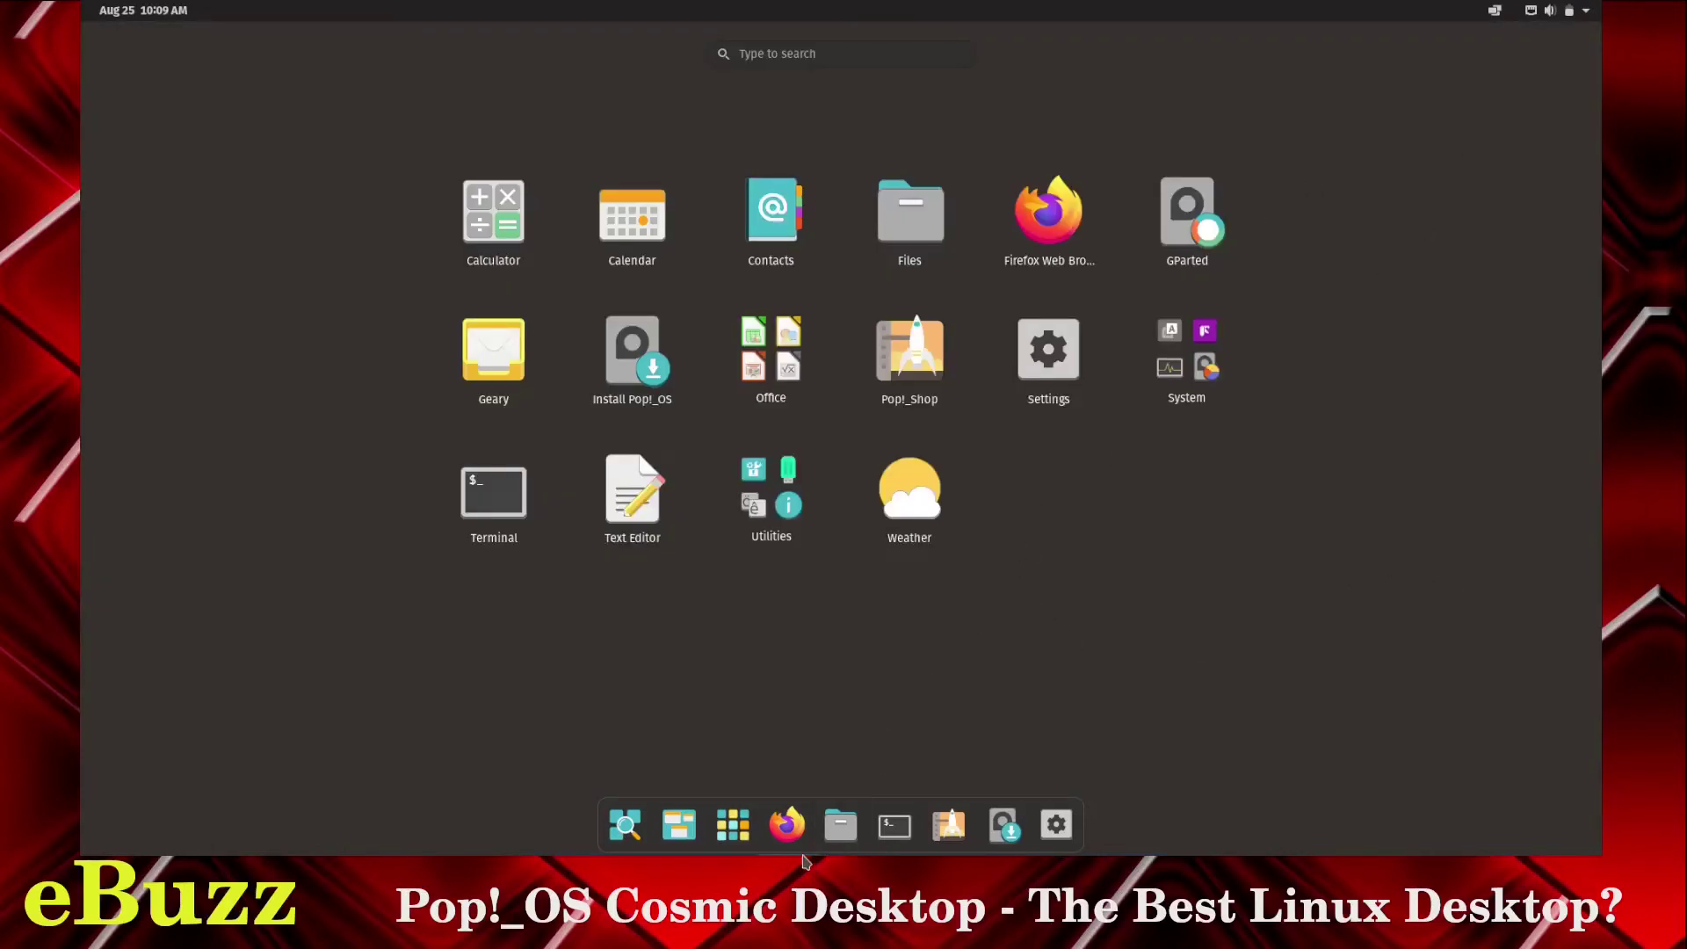
Launch Files on Home, centre the window, enlarge the folder icons, then close it.
left_click(846, 835)
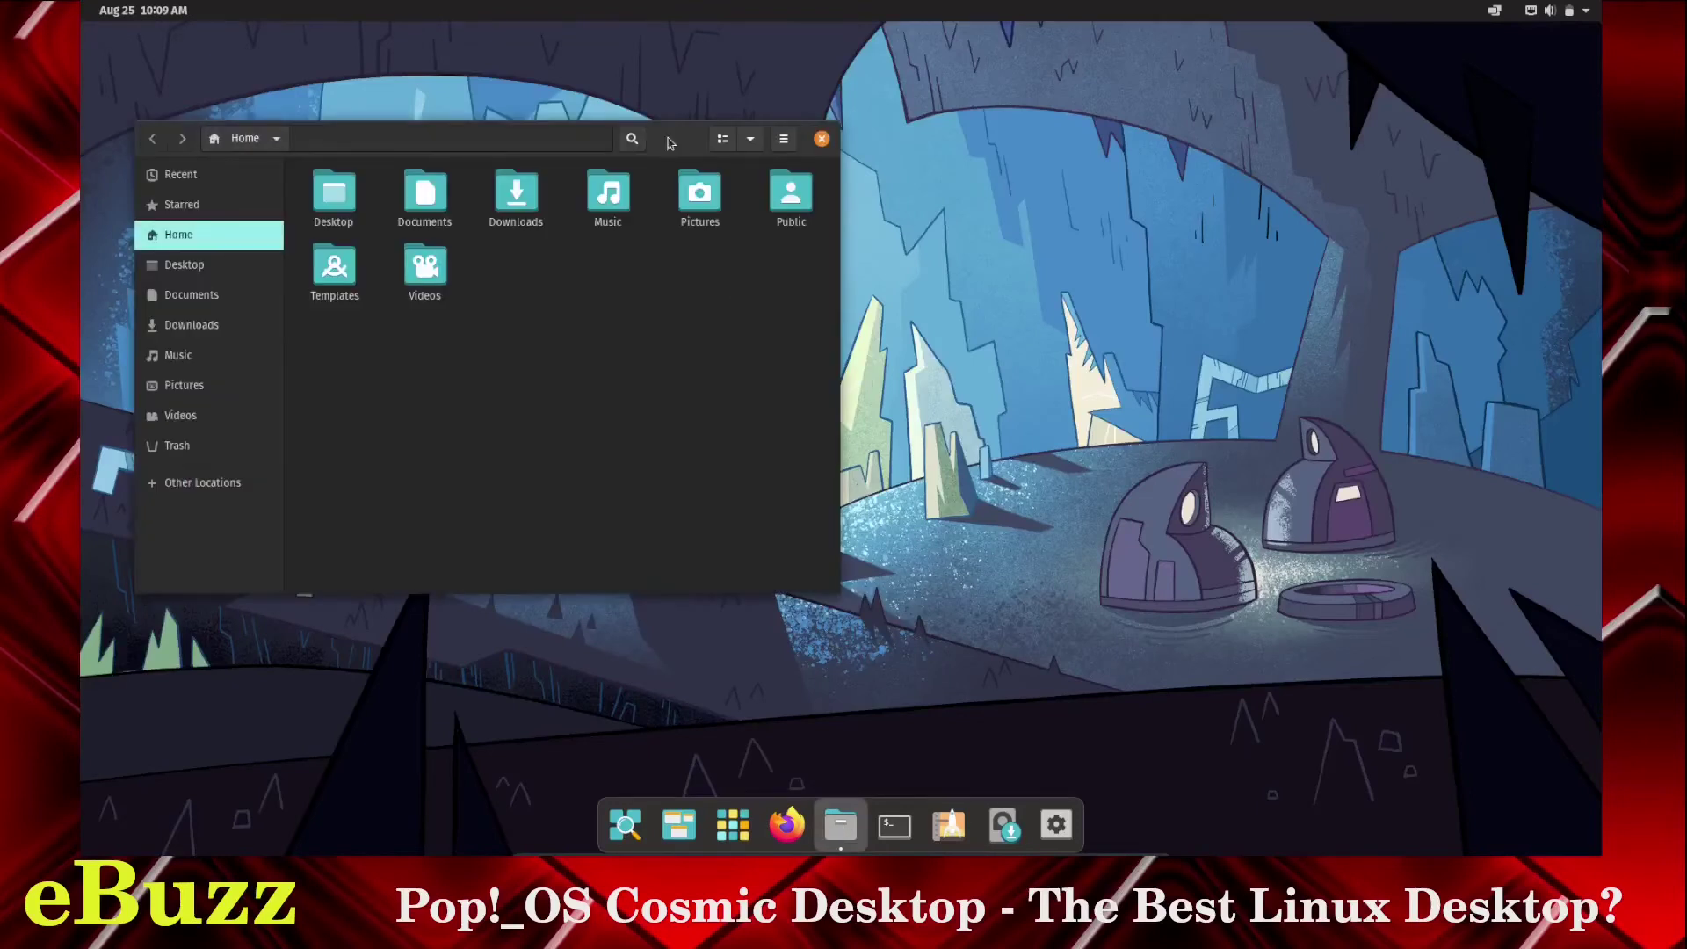
left_click_drag(691, 137, 1007, 139)
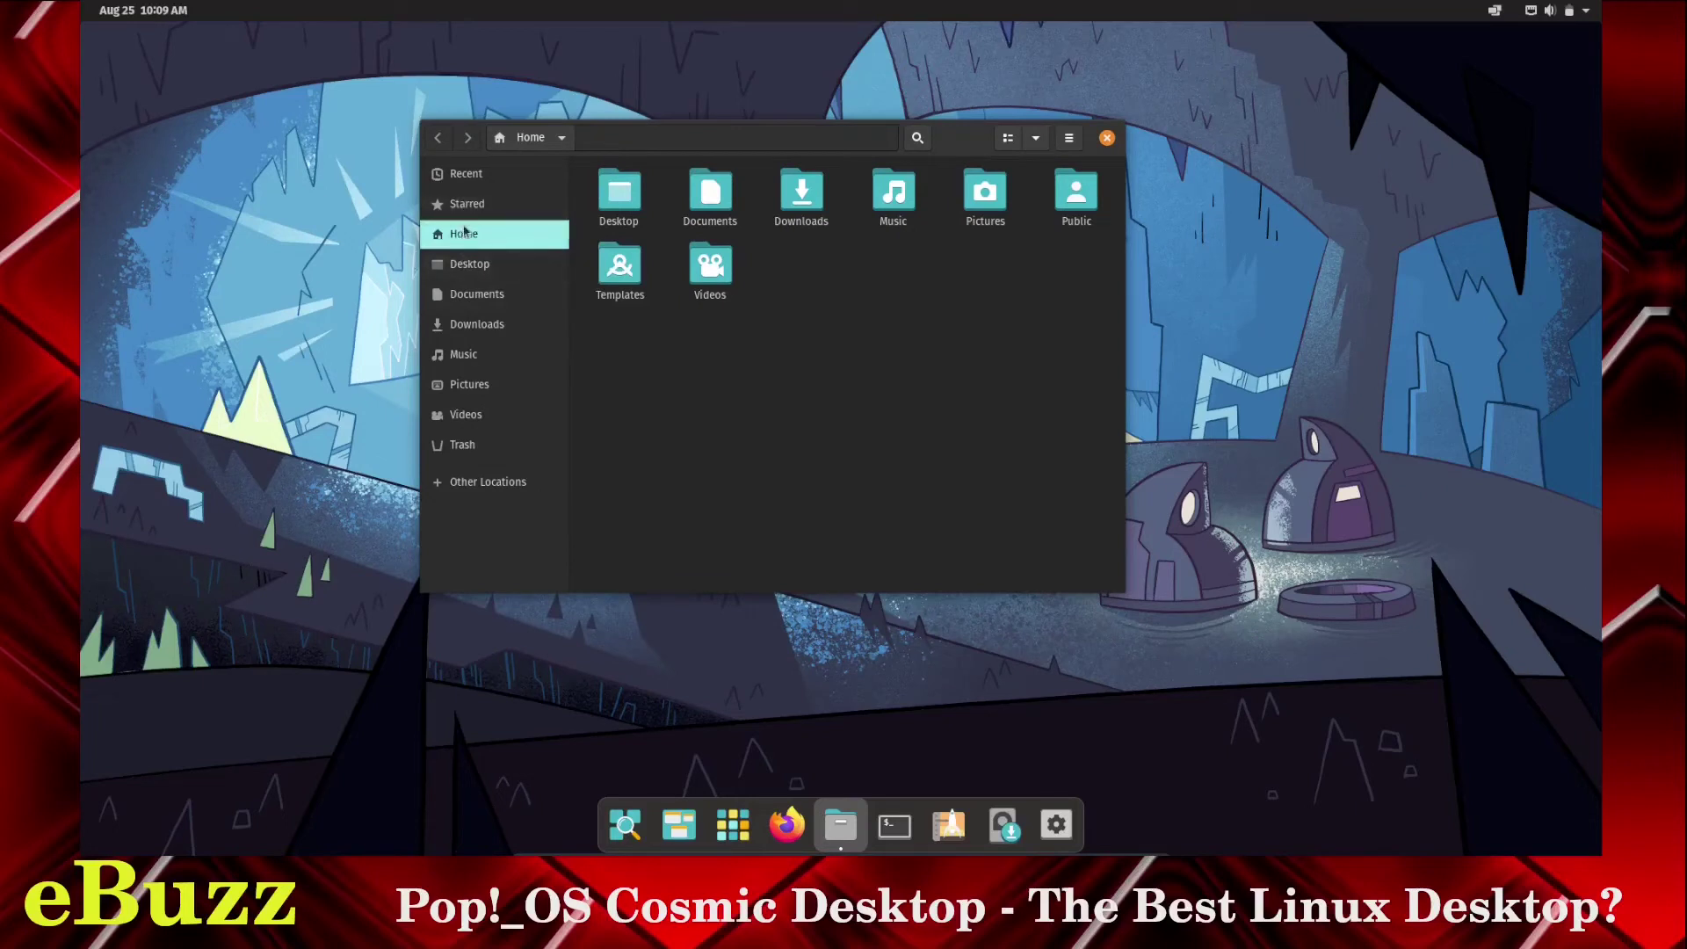
left_click(1036, 138)
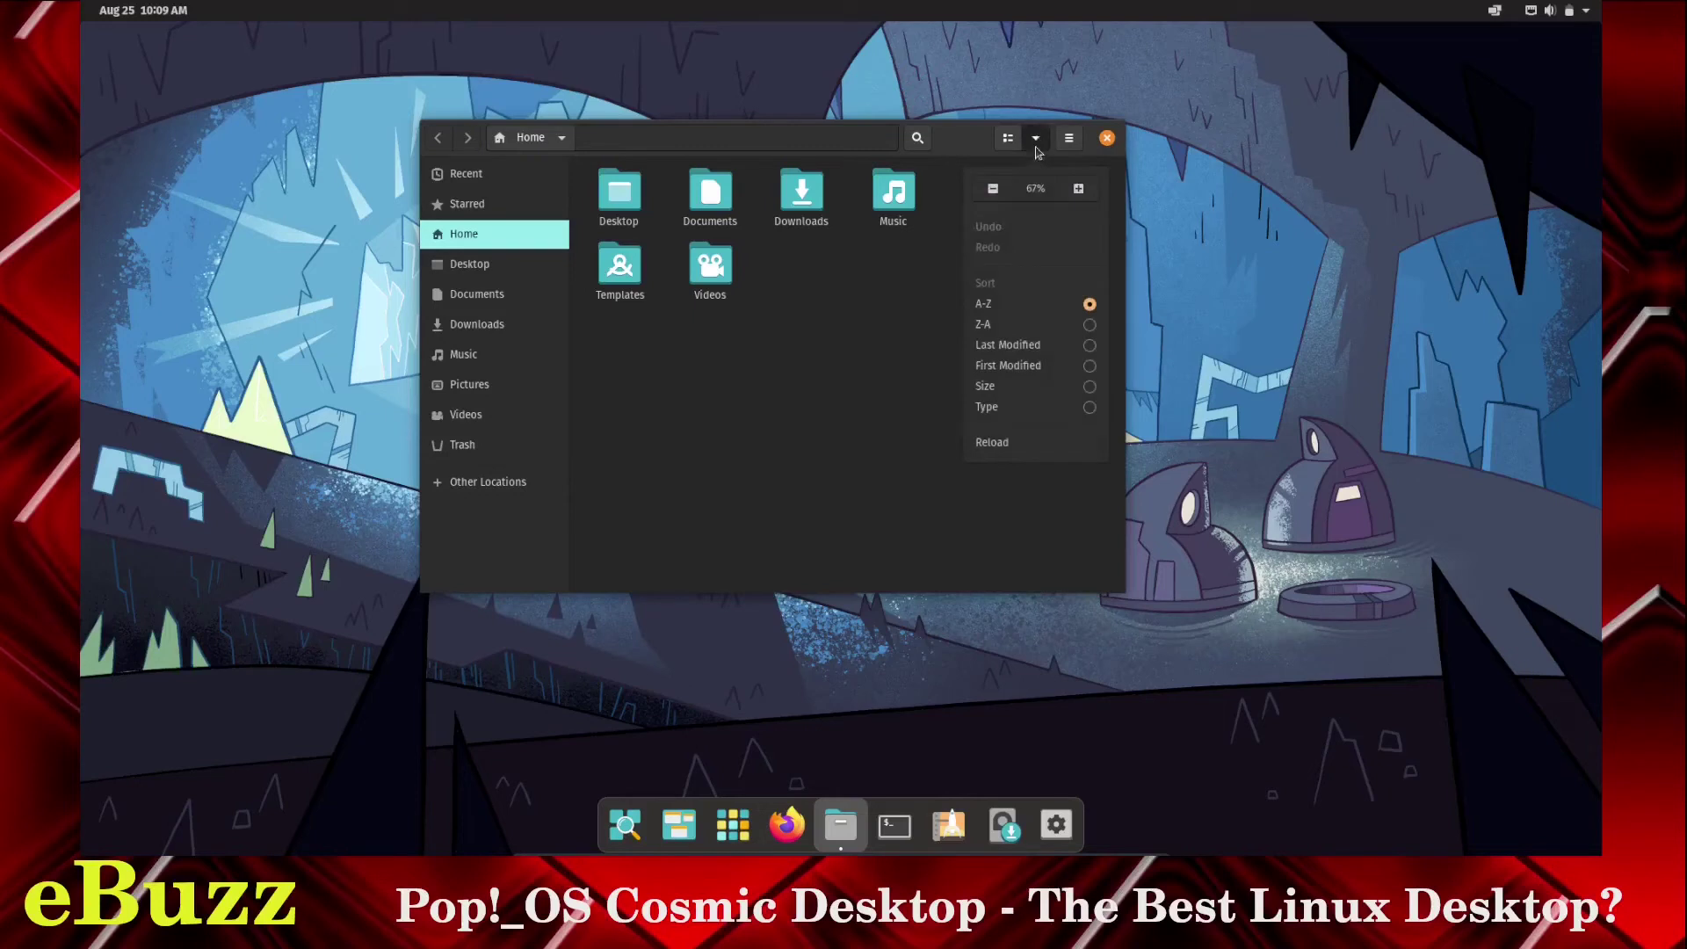
left_click(1078, 190)
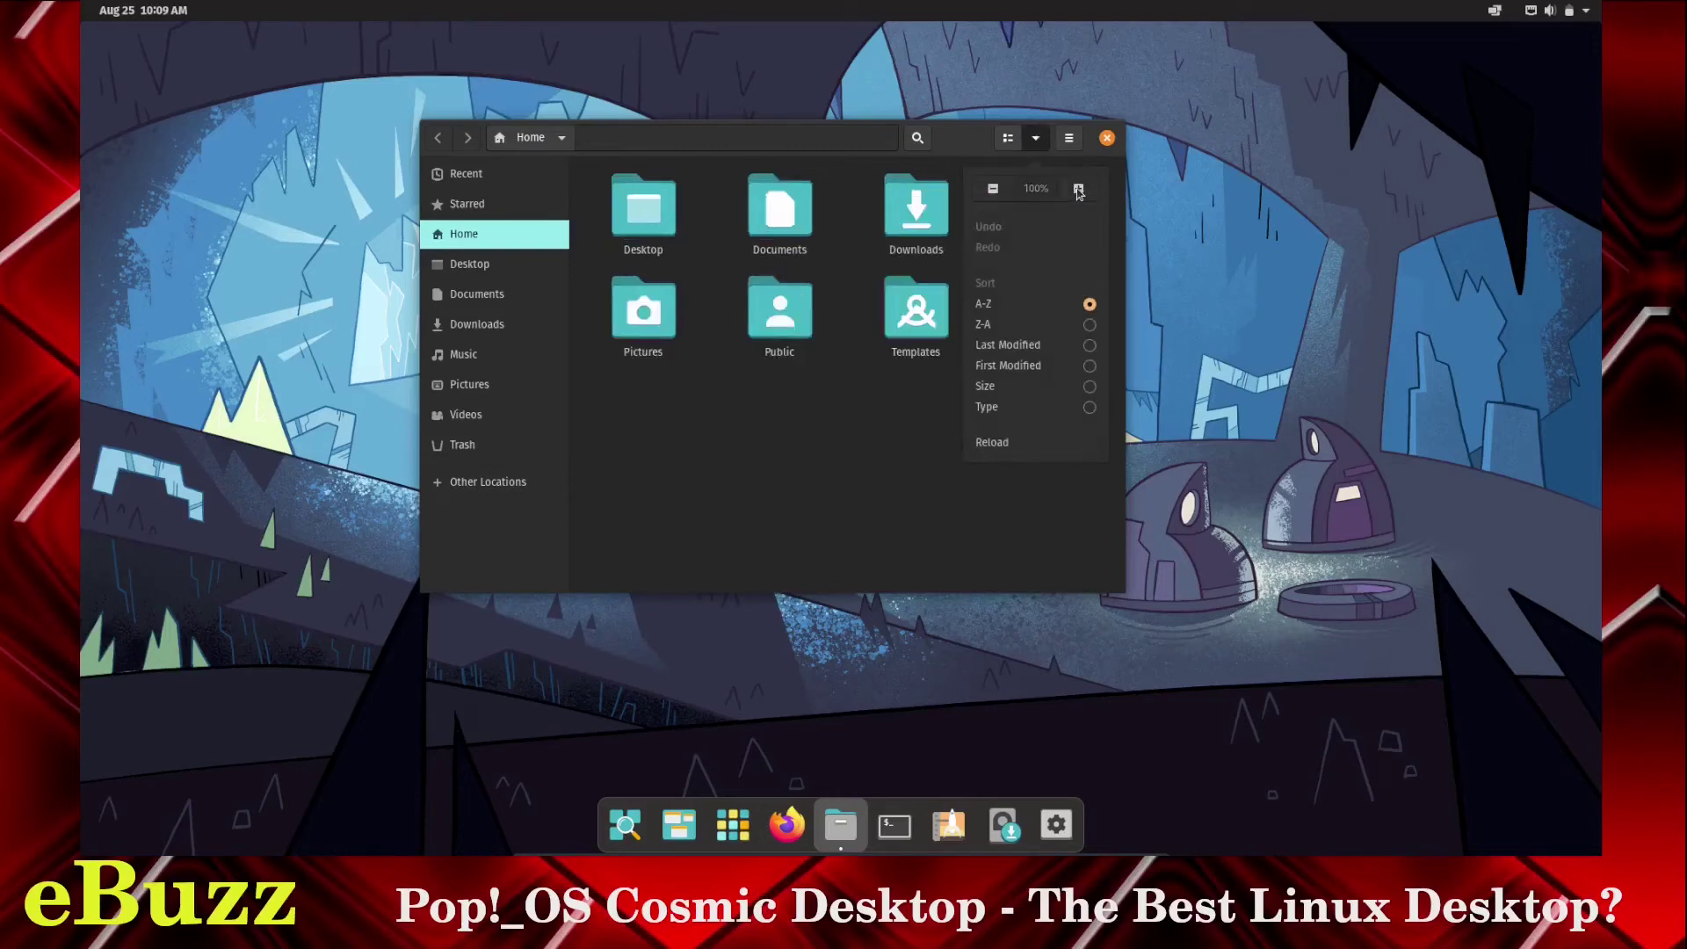
left_click(1037, 139)
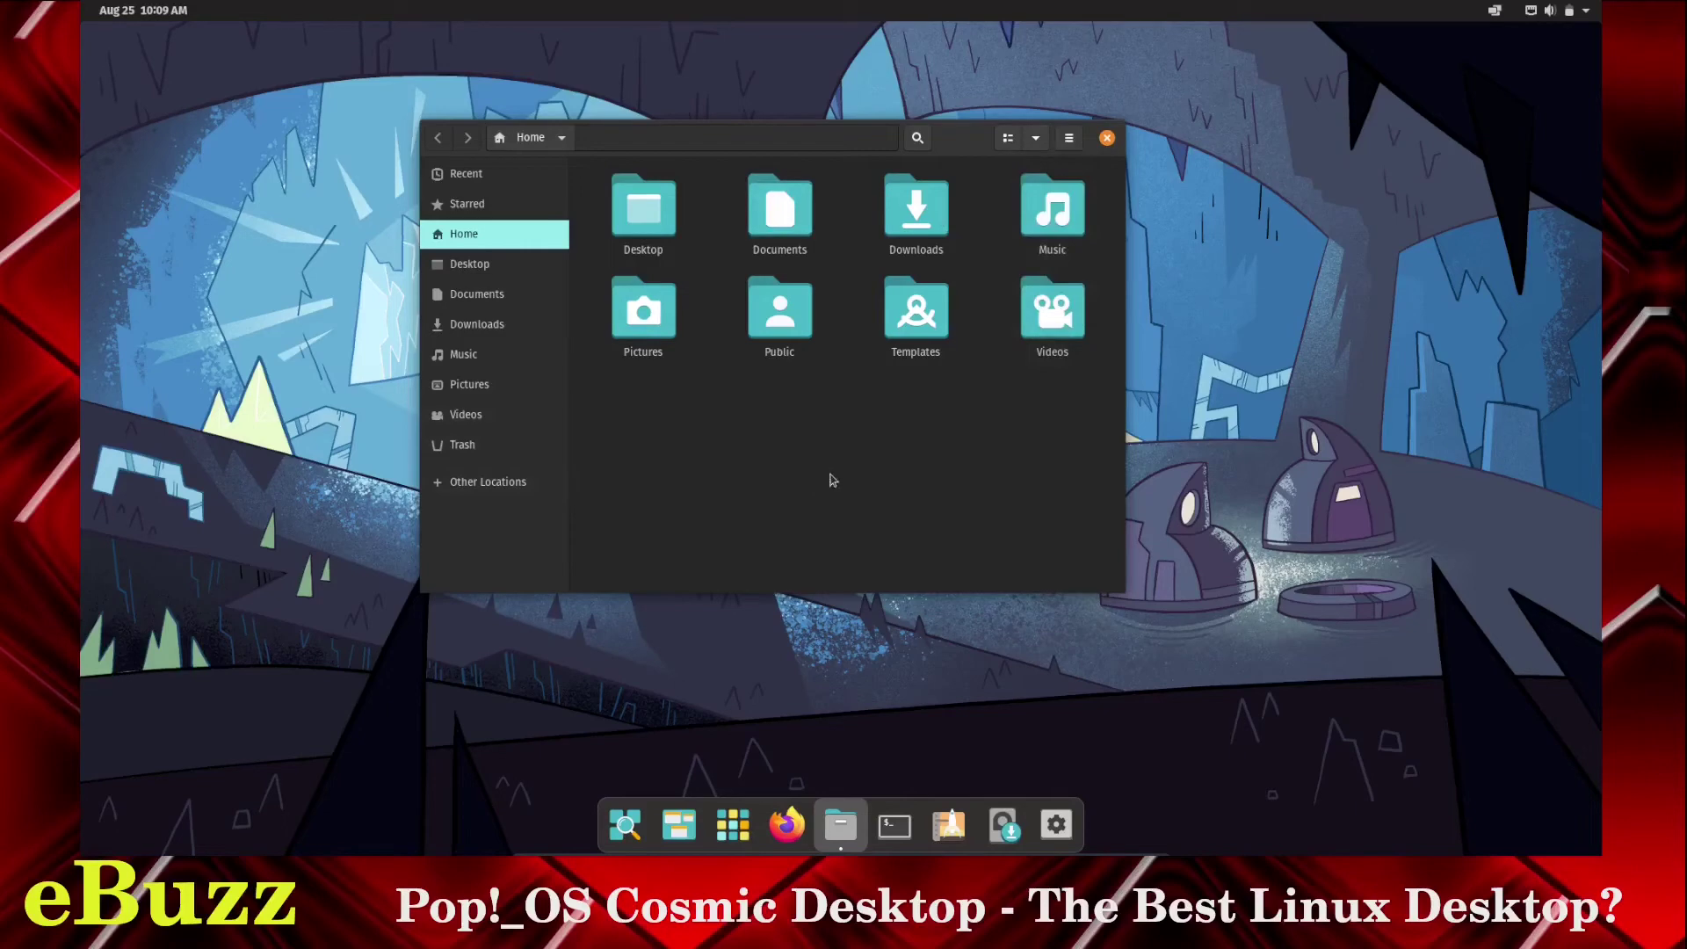
left_click(1107, 138)
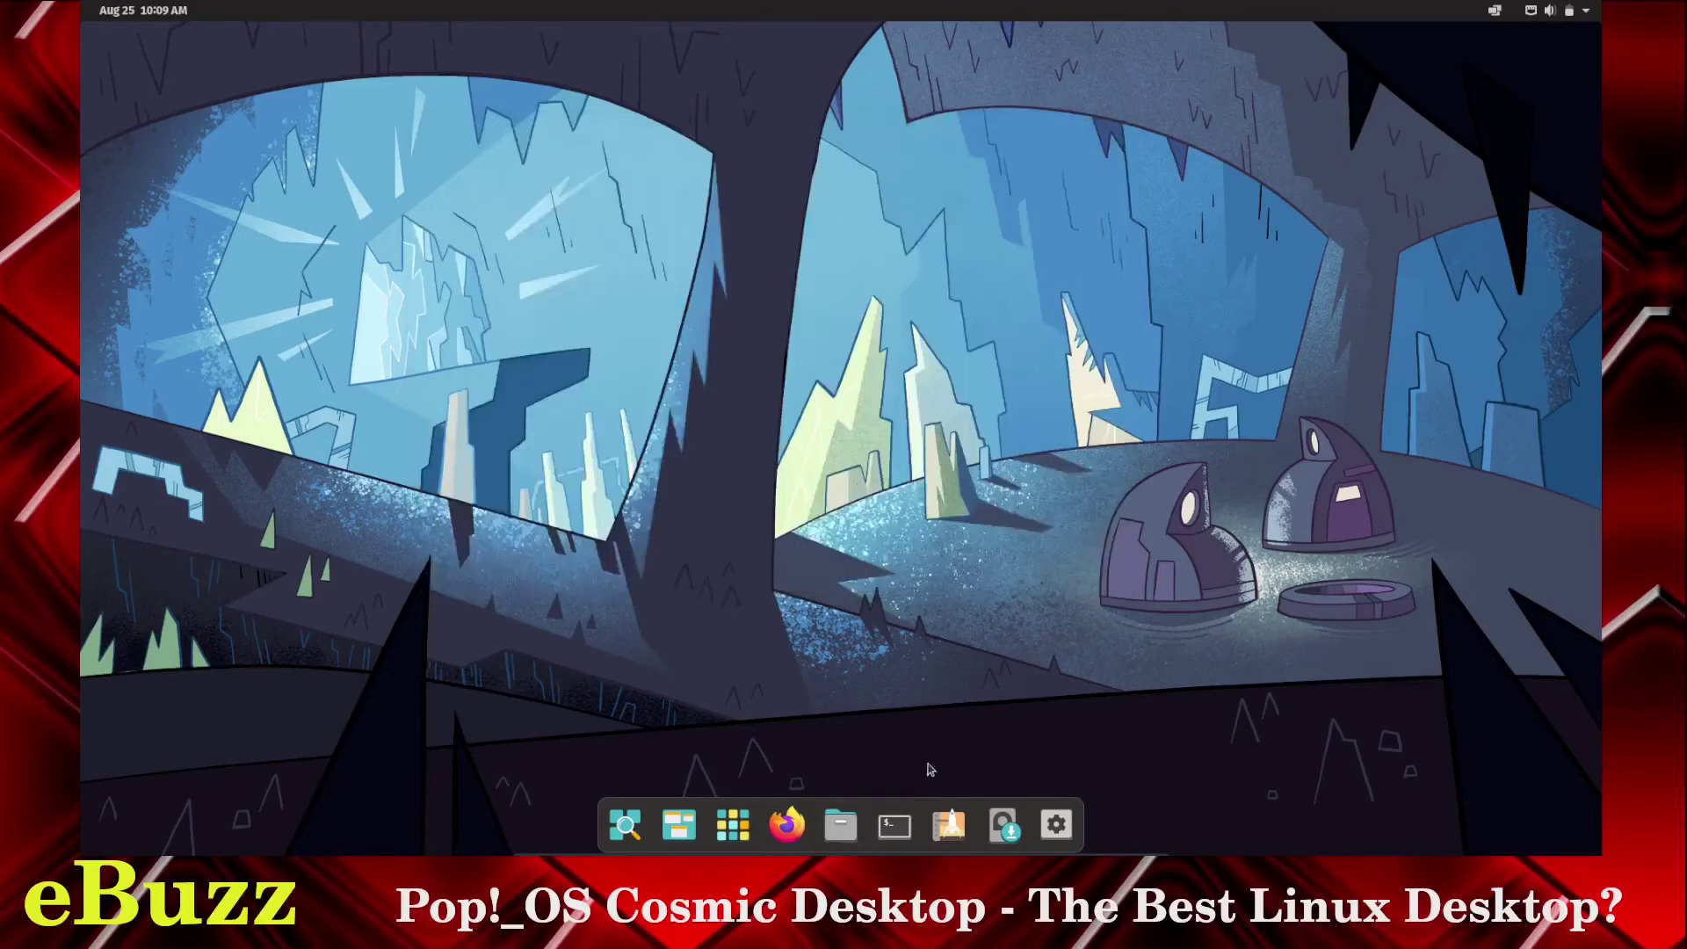
Open Pop!_Shop, browse its categories and search for 'obs studio'.
left_click(949, 826)
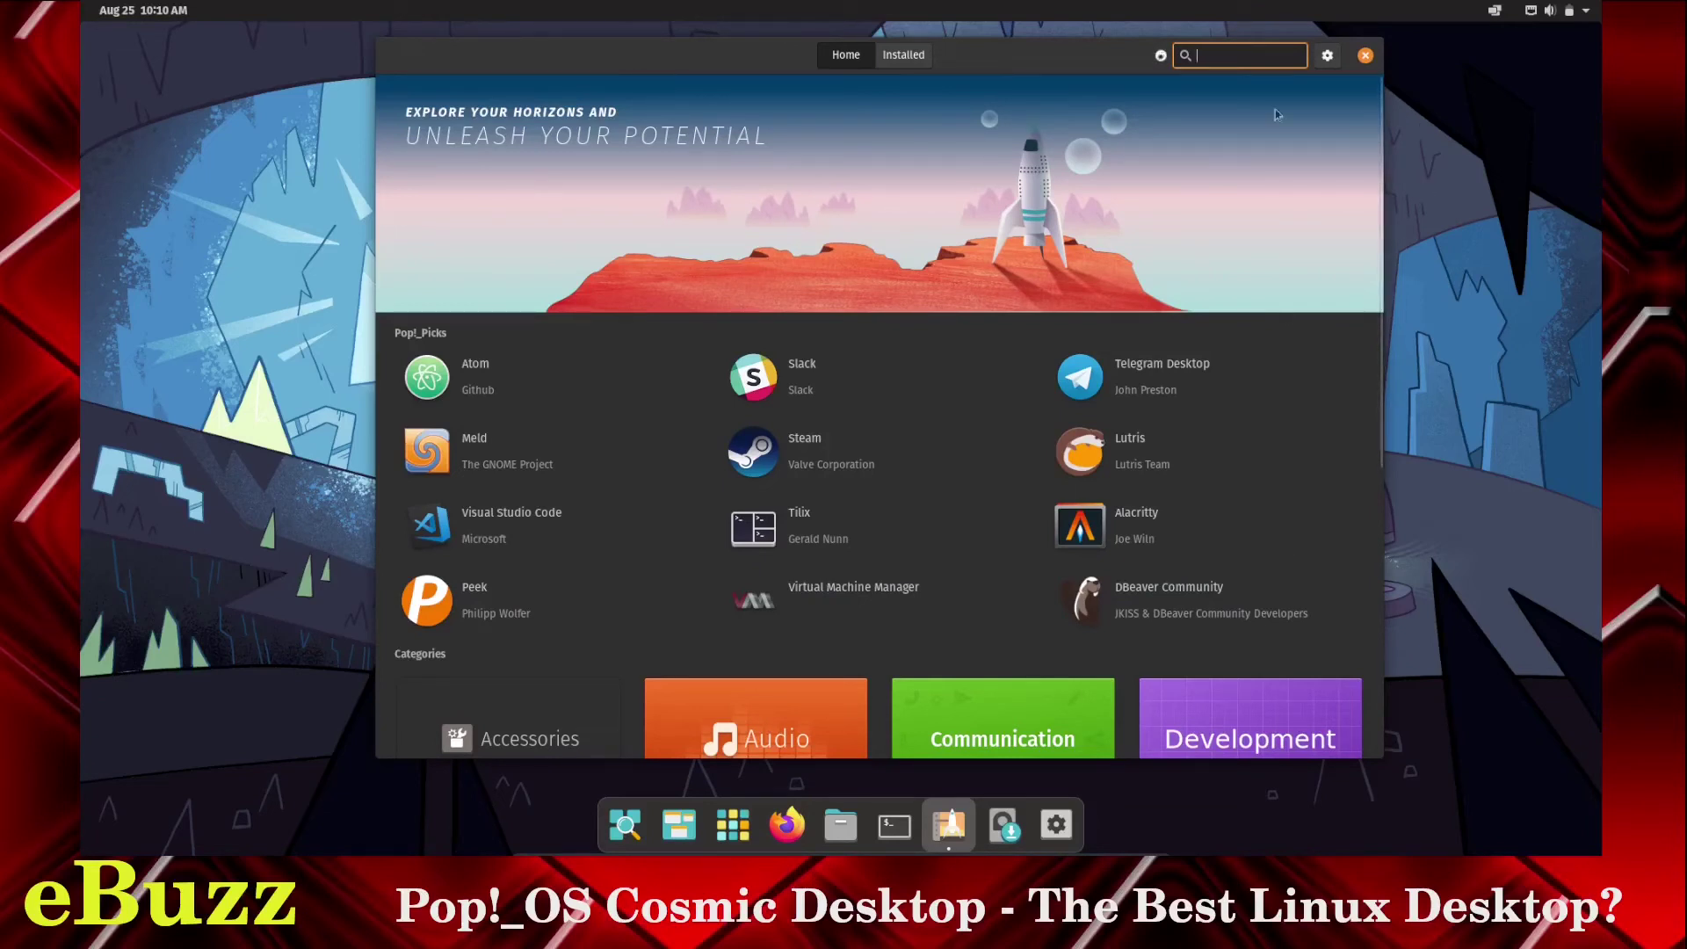
scroll(1007, 442, "down", 3)
scroll(1007, 442, "down", 2)
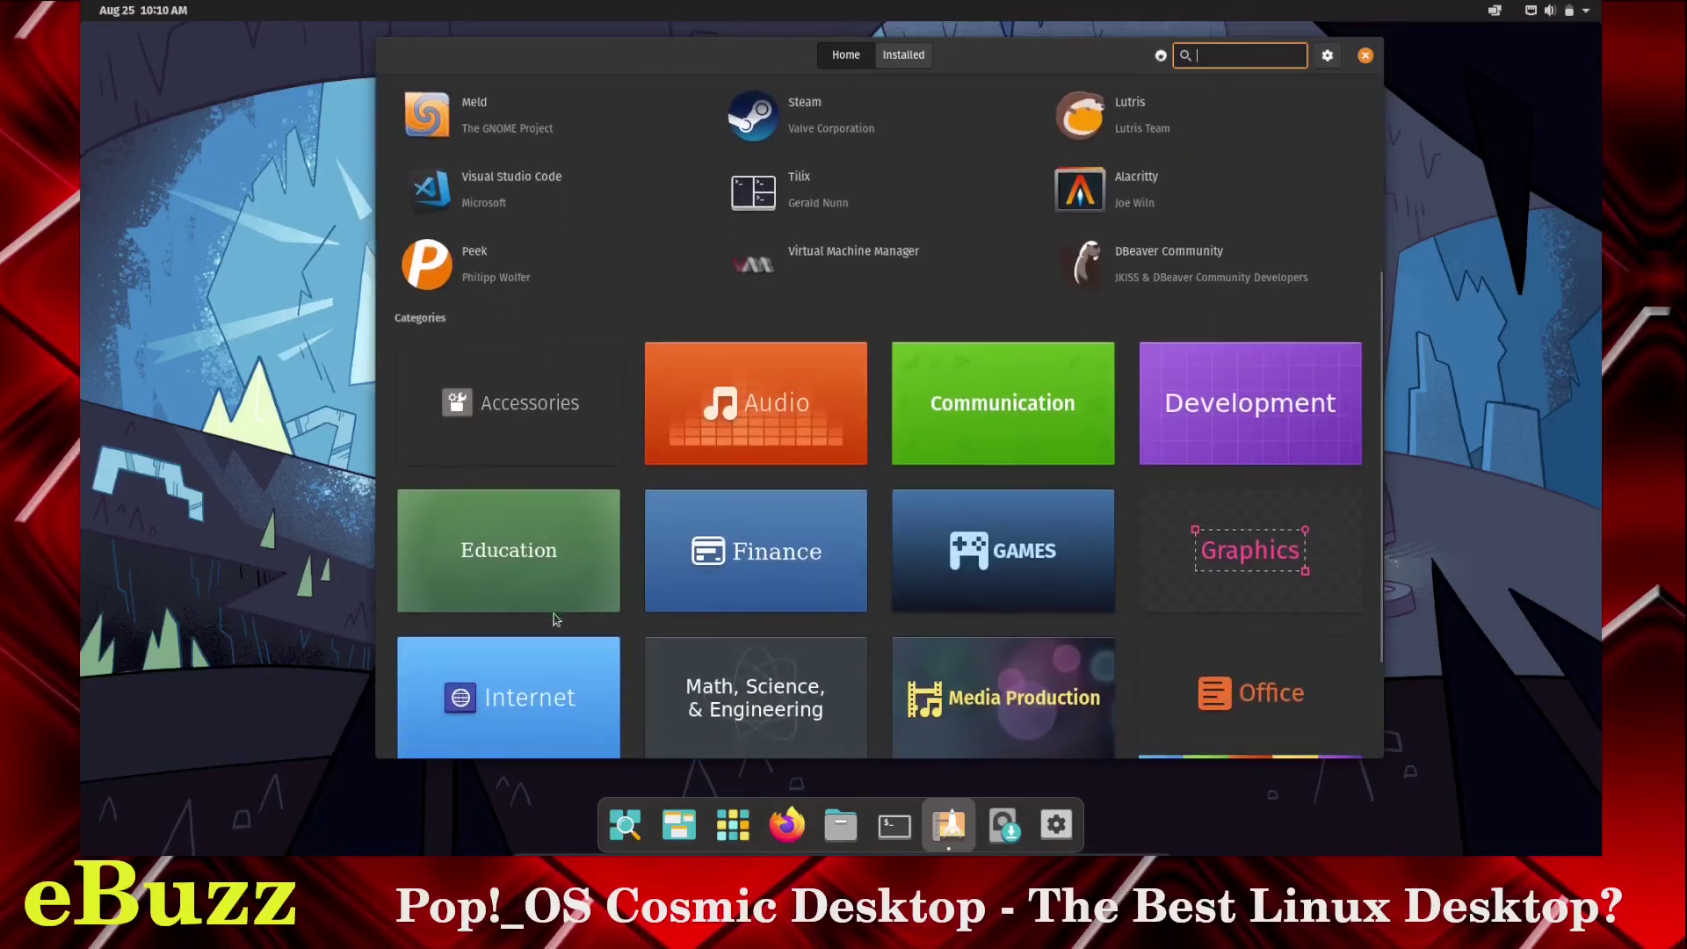
scroll(558, 619, "up", 5)
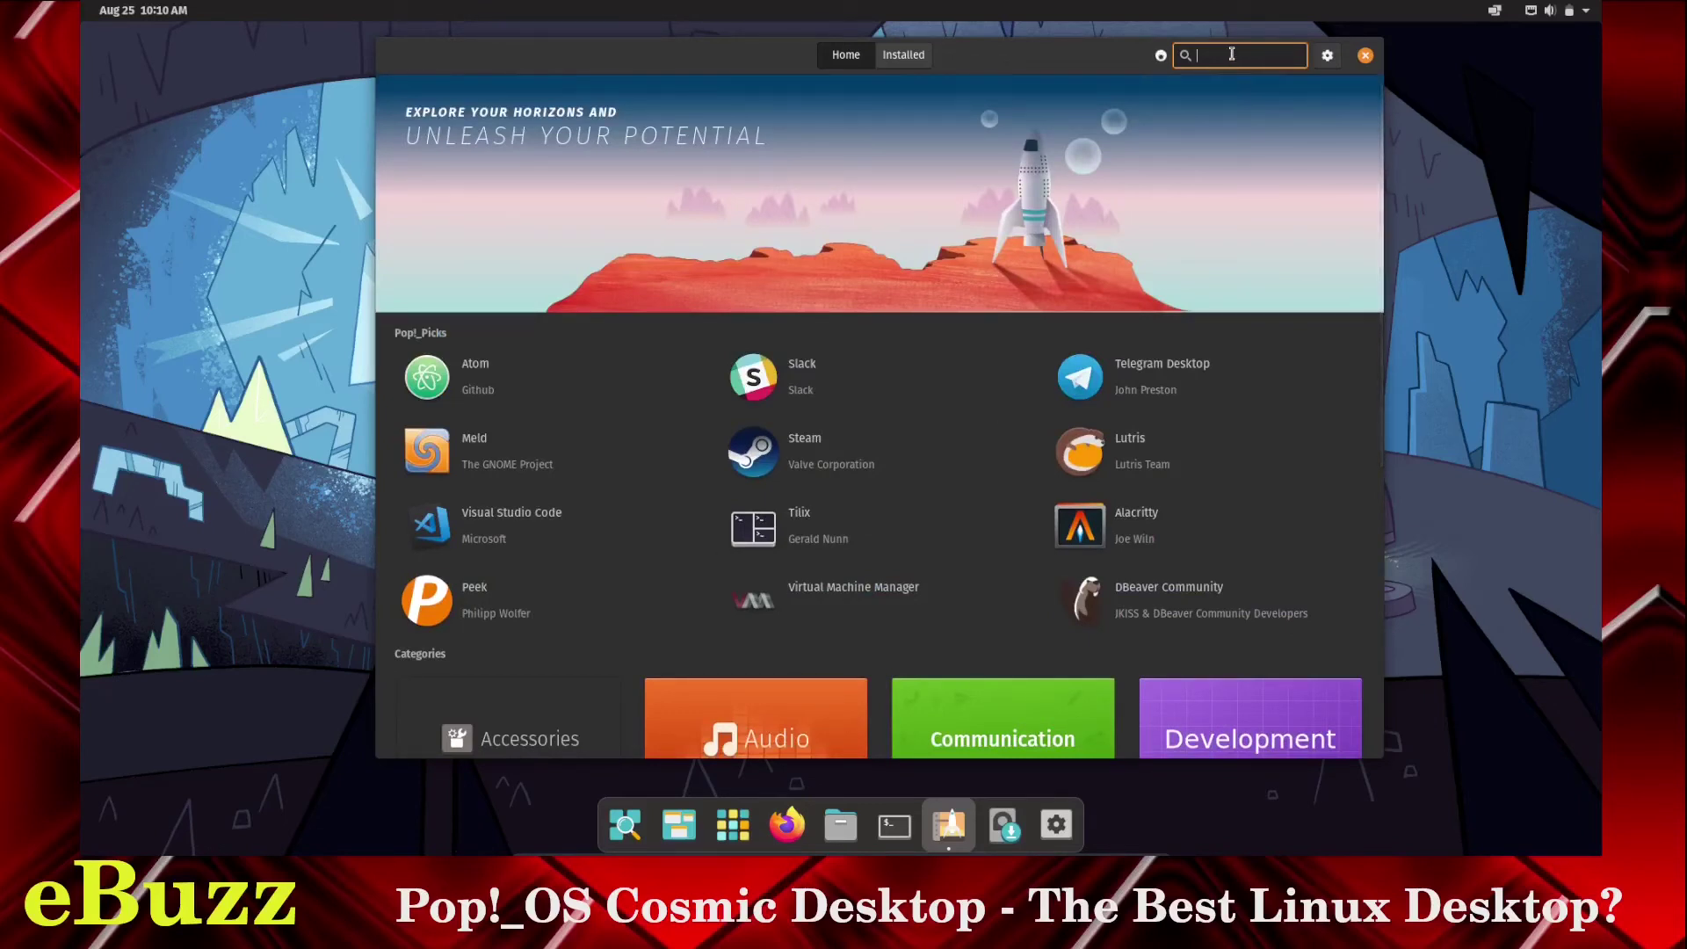
type("obs stu")
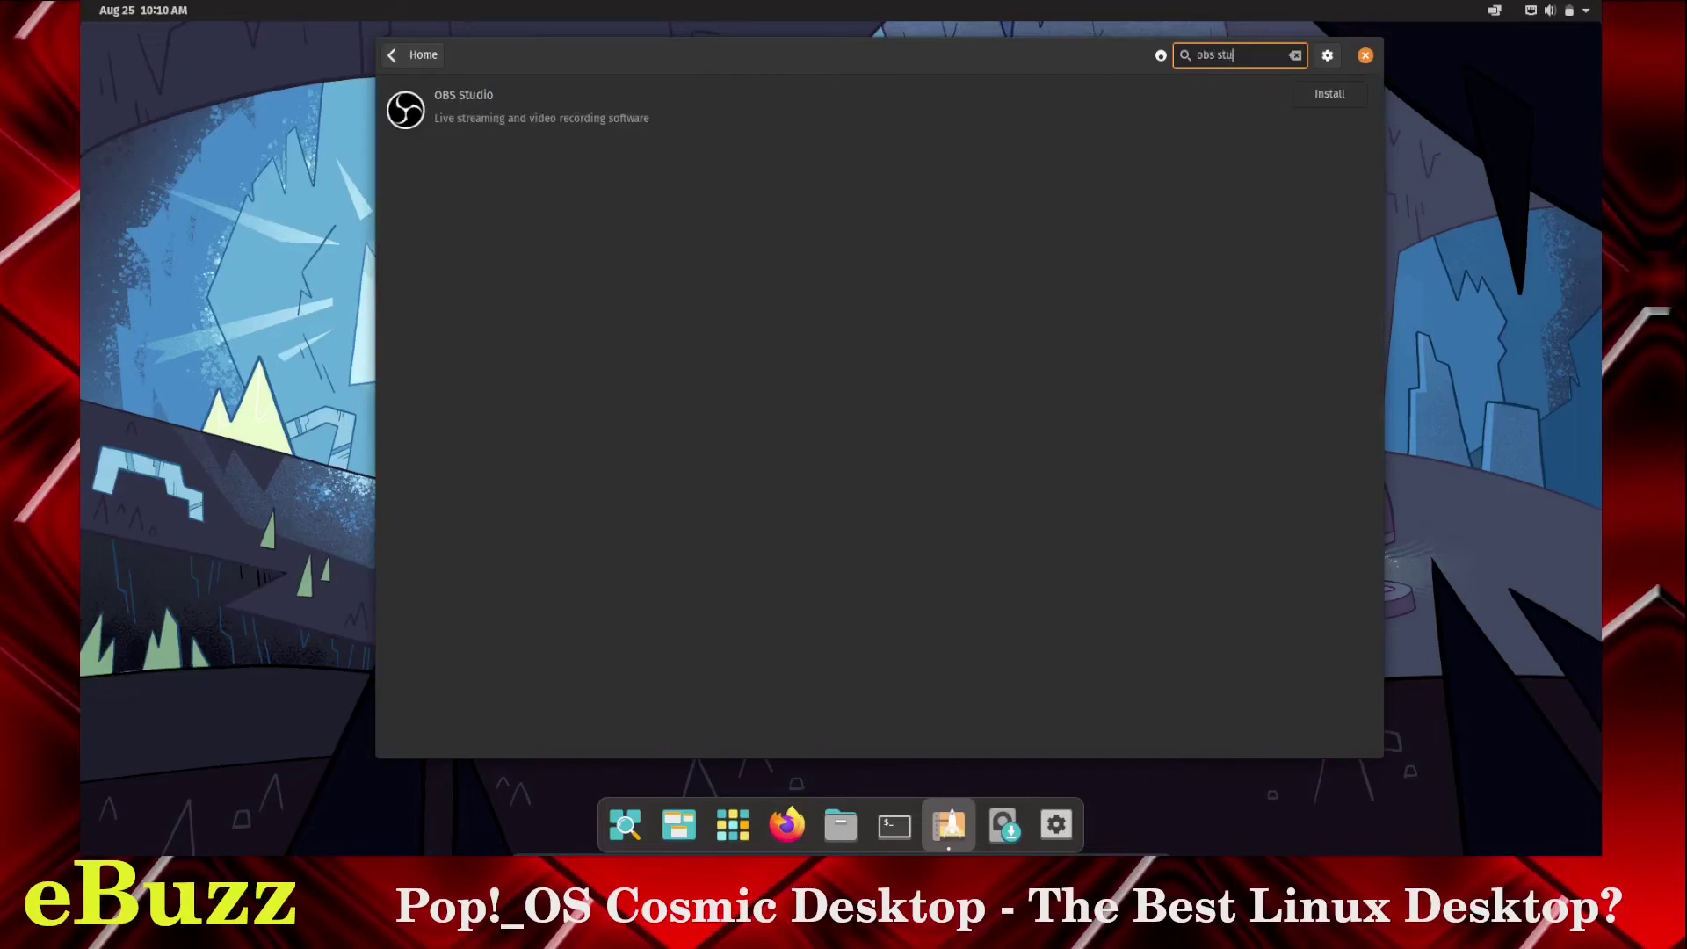
type("dio")
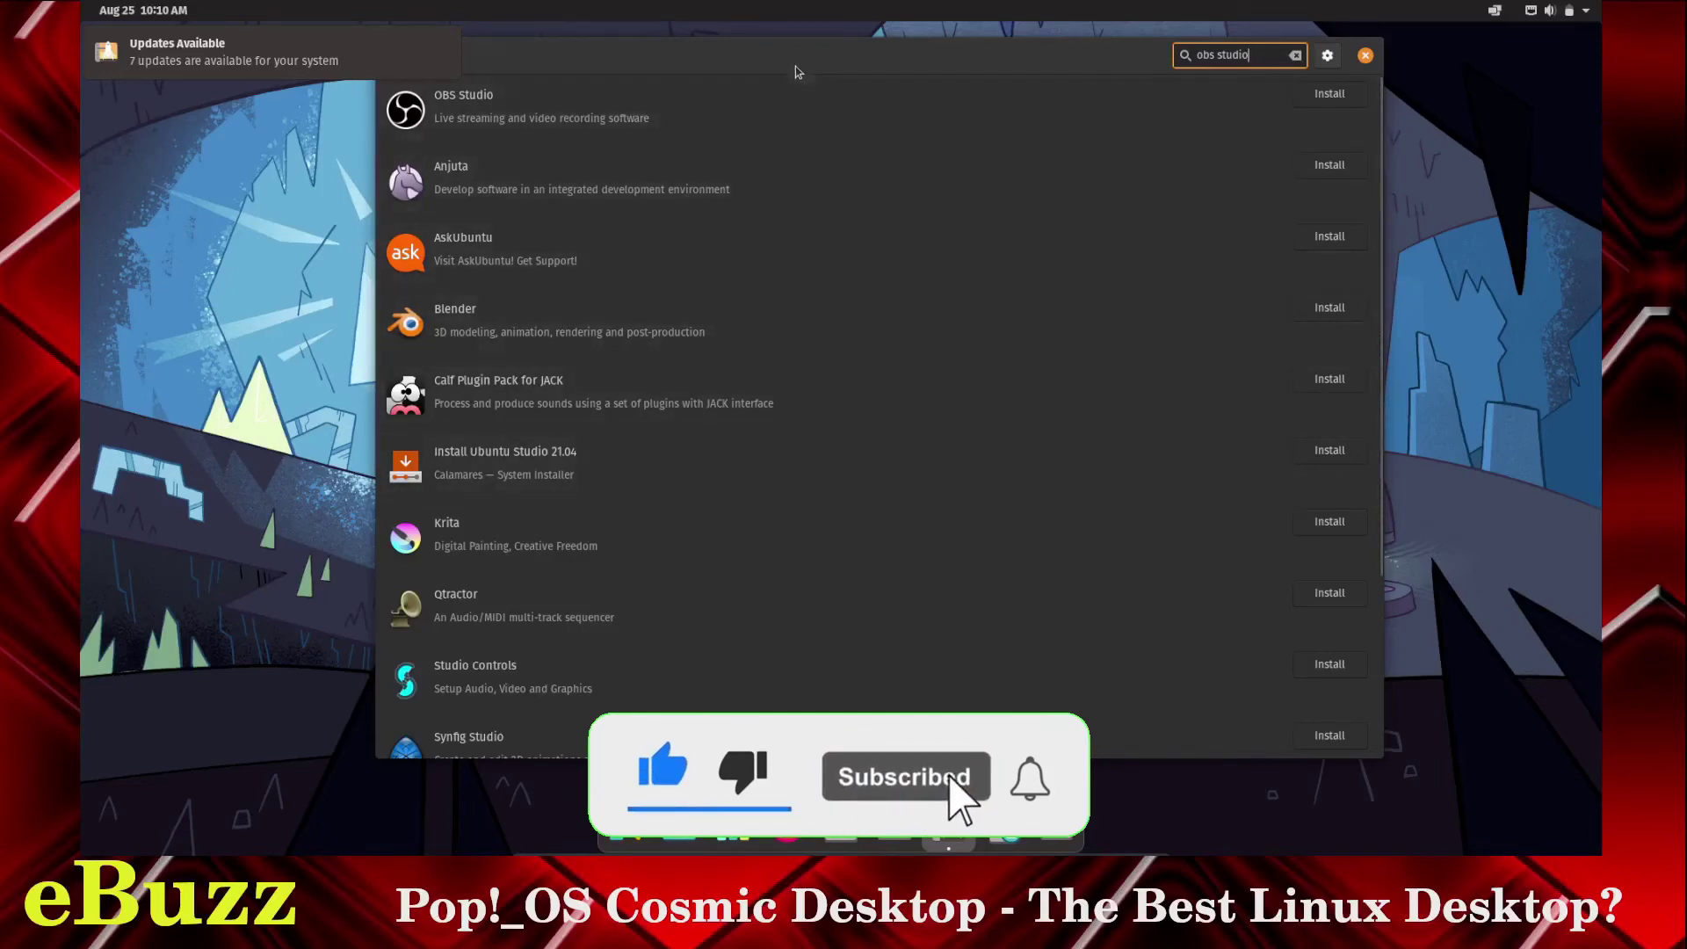
Return to the Pop!_Shop home, search for 'kdenlive', then clear the search box.
left_click(525, 68)
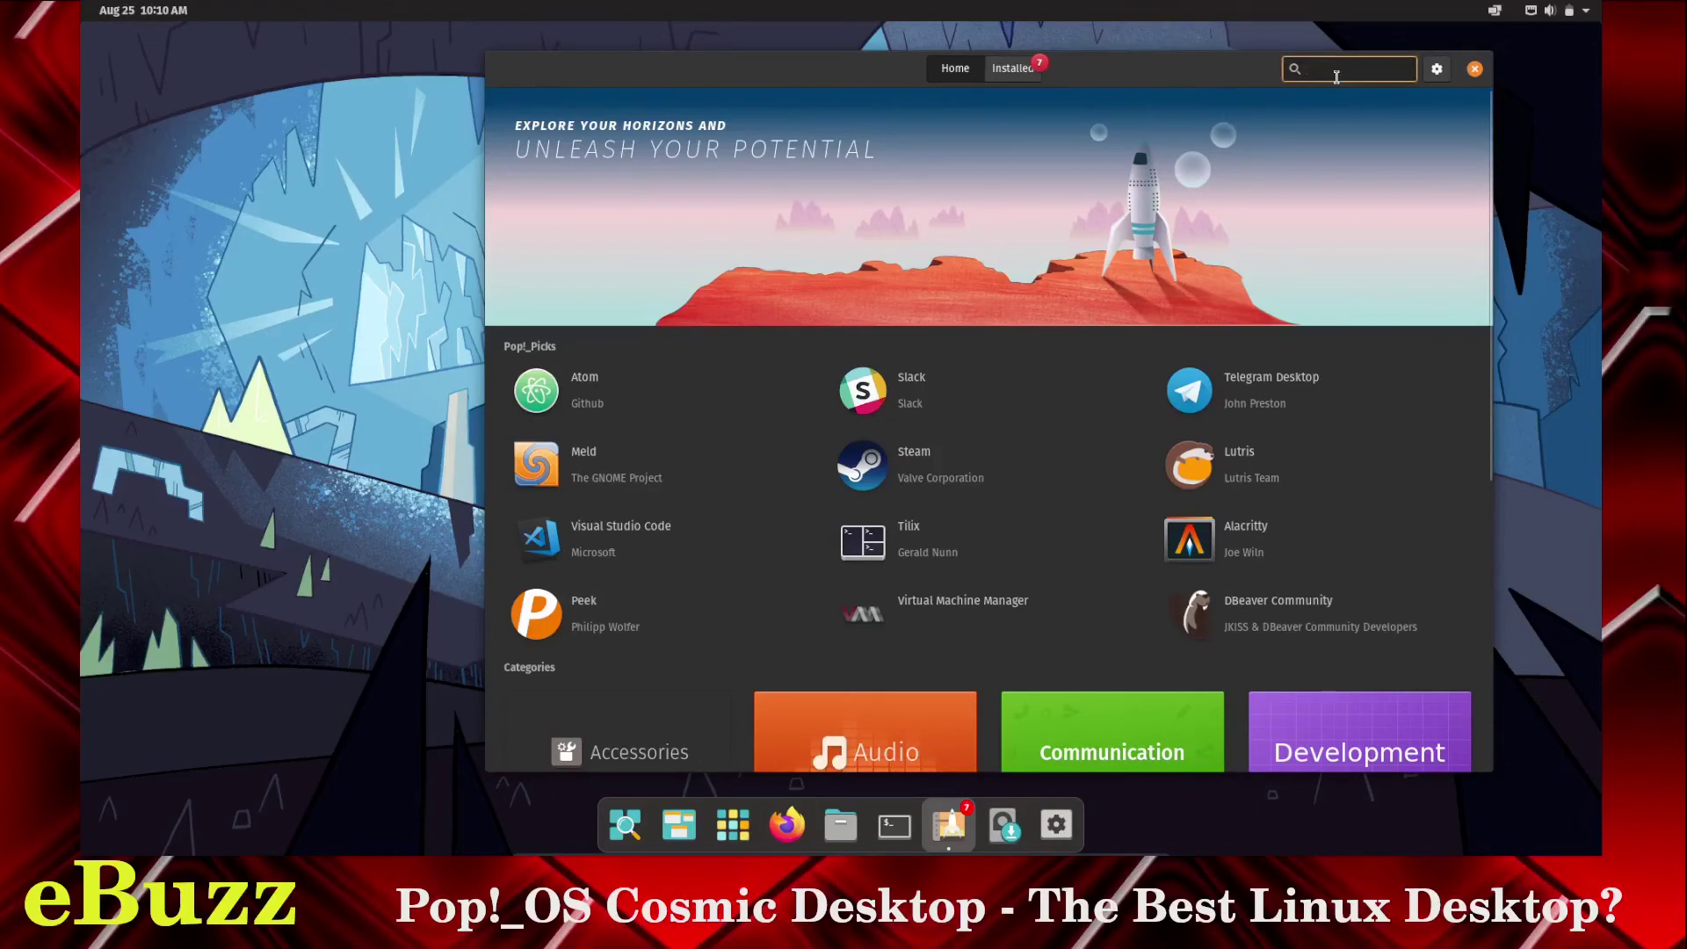
type("kdenlive")
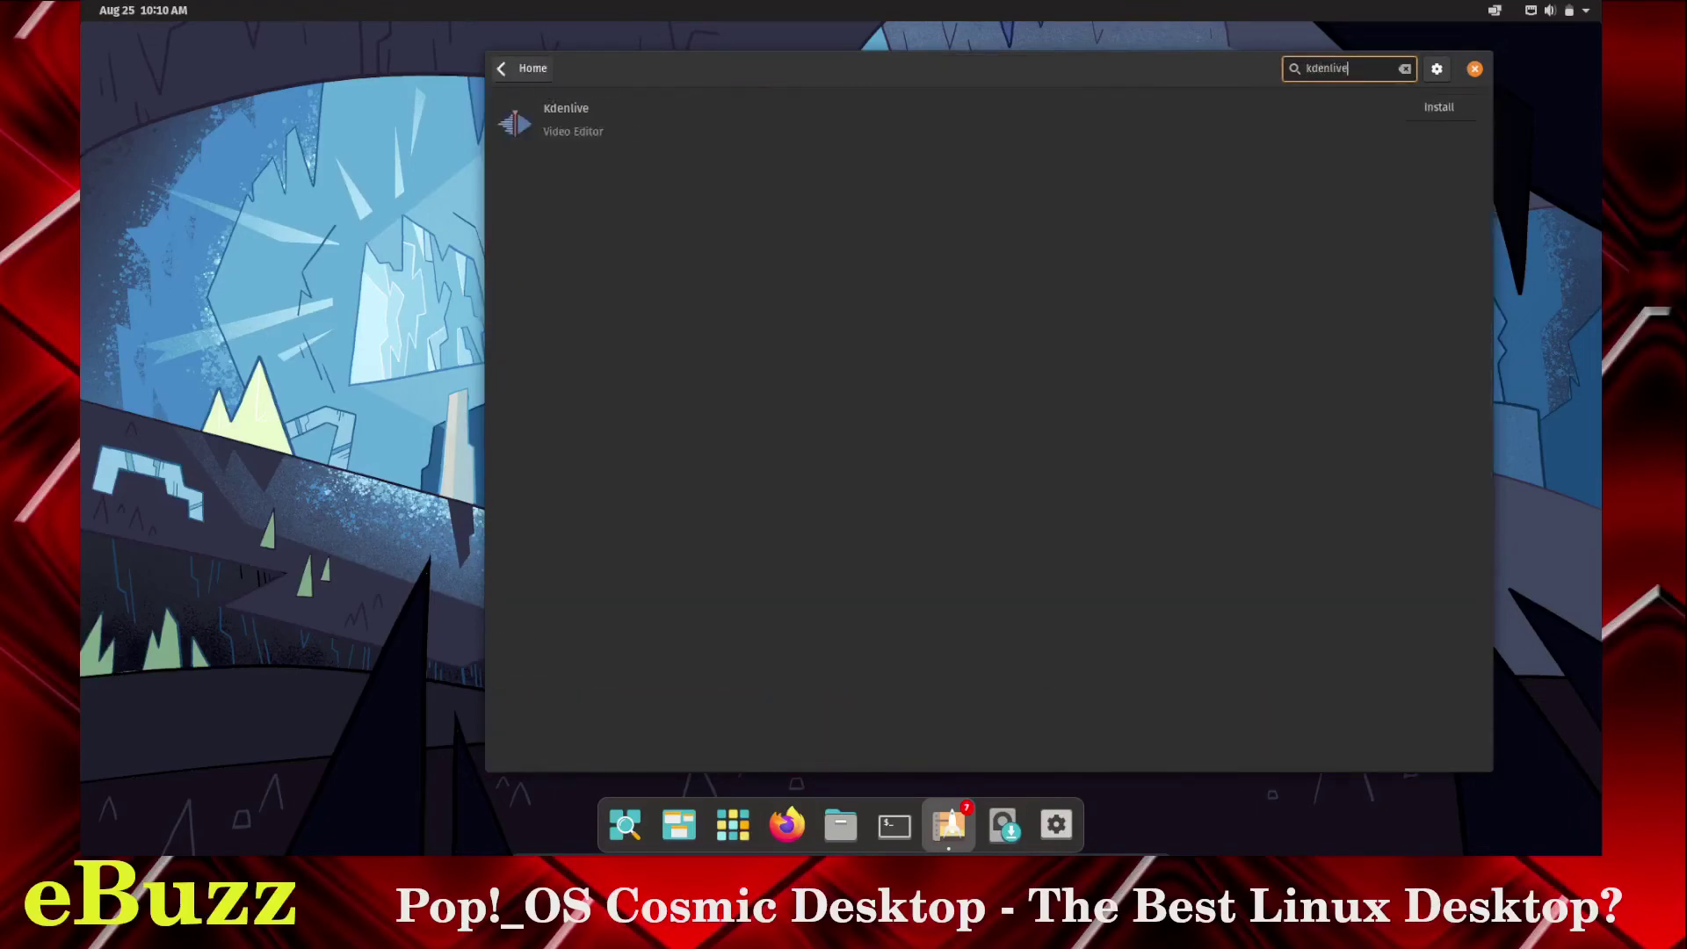
key("BackSpace")
key("BackSpace")
key("BackSpace")
key("BackSpace")
key("BackSpace")
key("BackSpace")
key("BackSpace")
key("BackSpace")
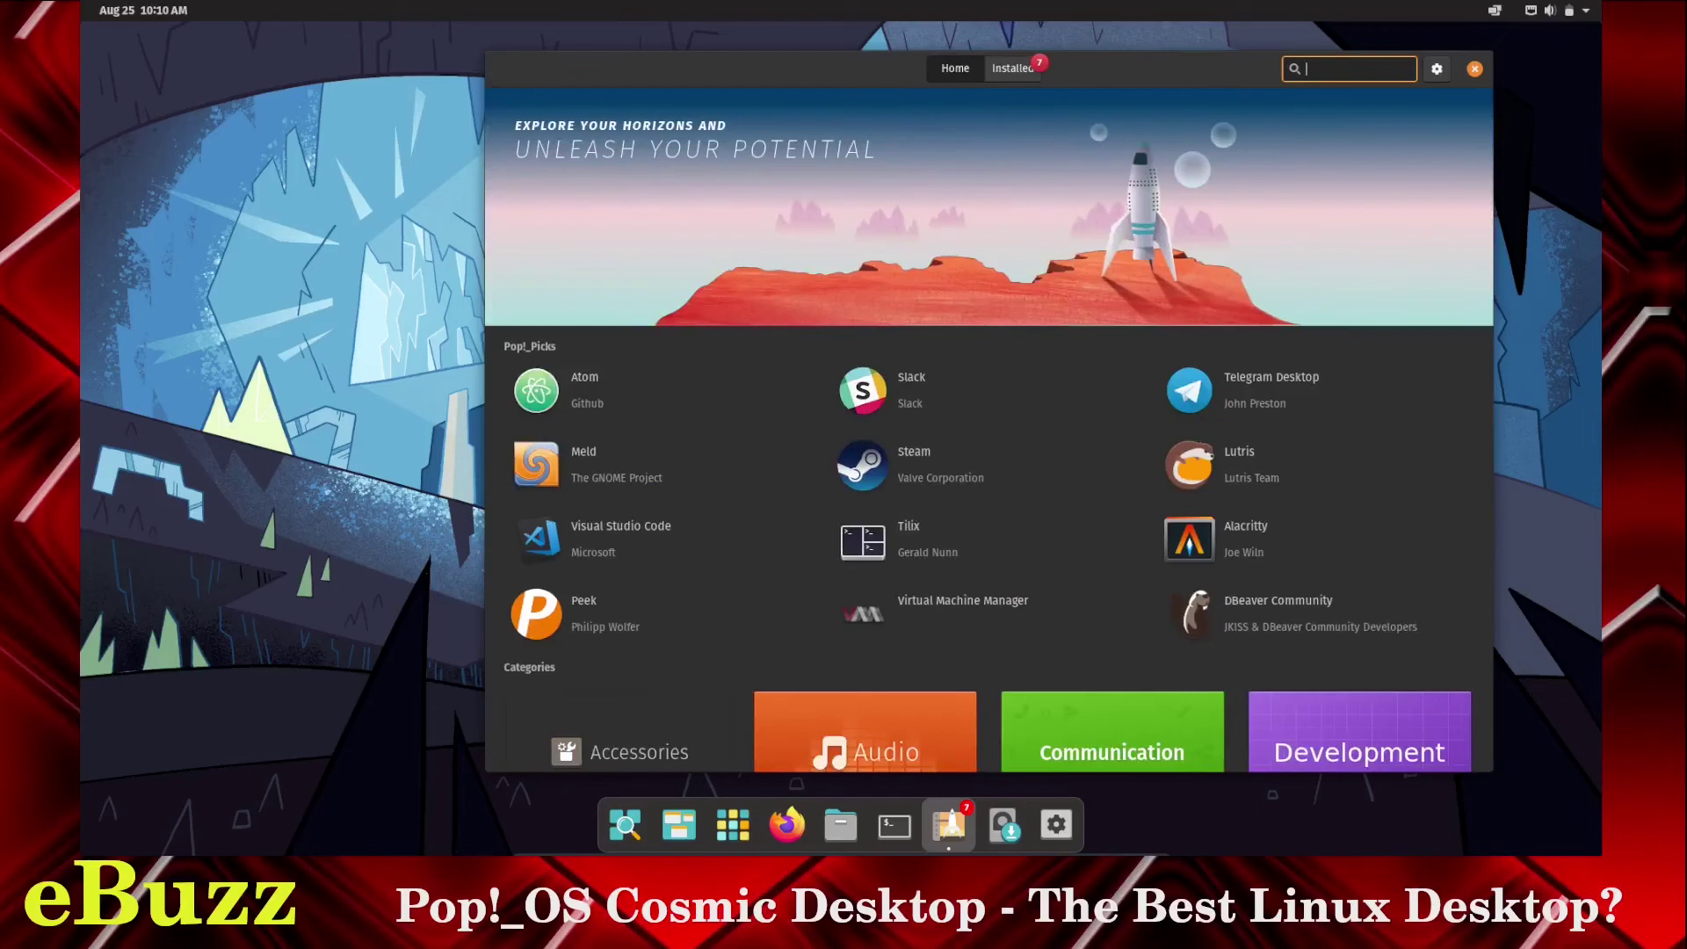
Open Pop!_Shop's software sources and toggle the multiverse and restricted source switches.
left_click(1438, 75)
left_click(1438, 72)
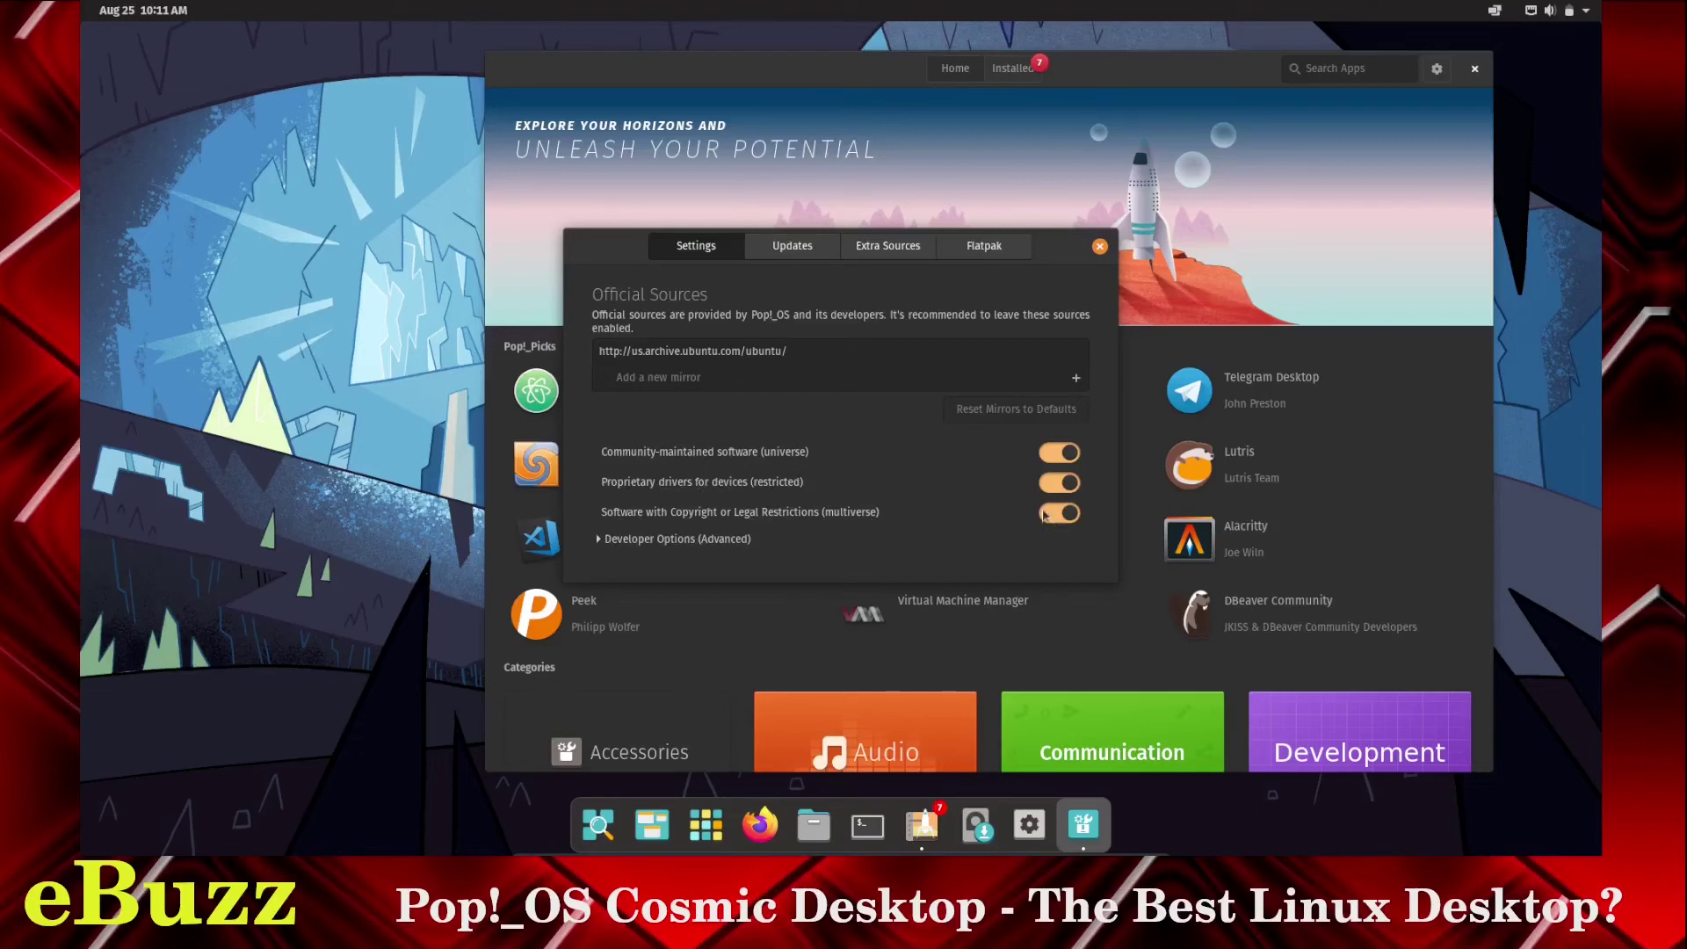
left_click(1051, 514)
left_click(1056, 485)
left_click(1057, 486)
Browse the Updates, Extra Sources and Flatpak tabs, then return to the official sources.
left_click(793, 250)
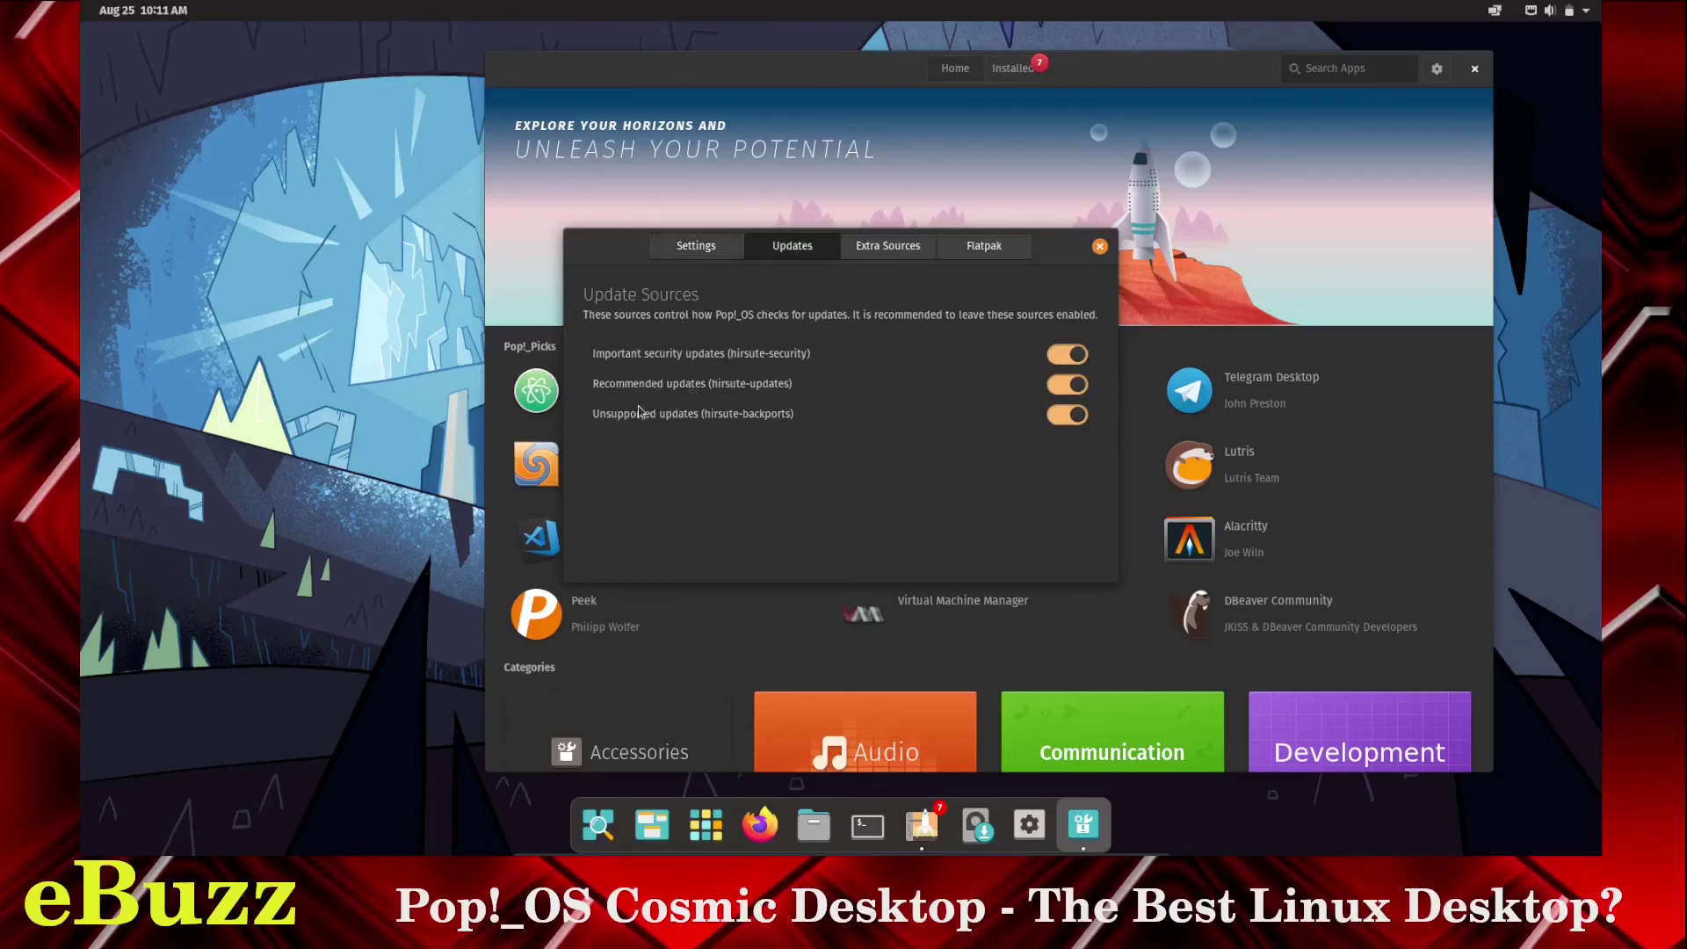
left_click(881, 262)
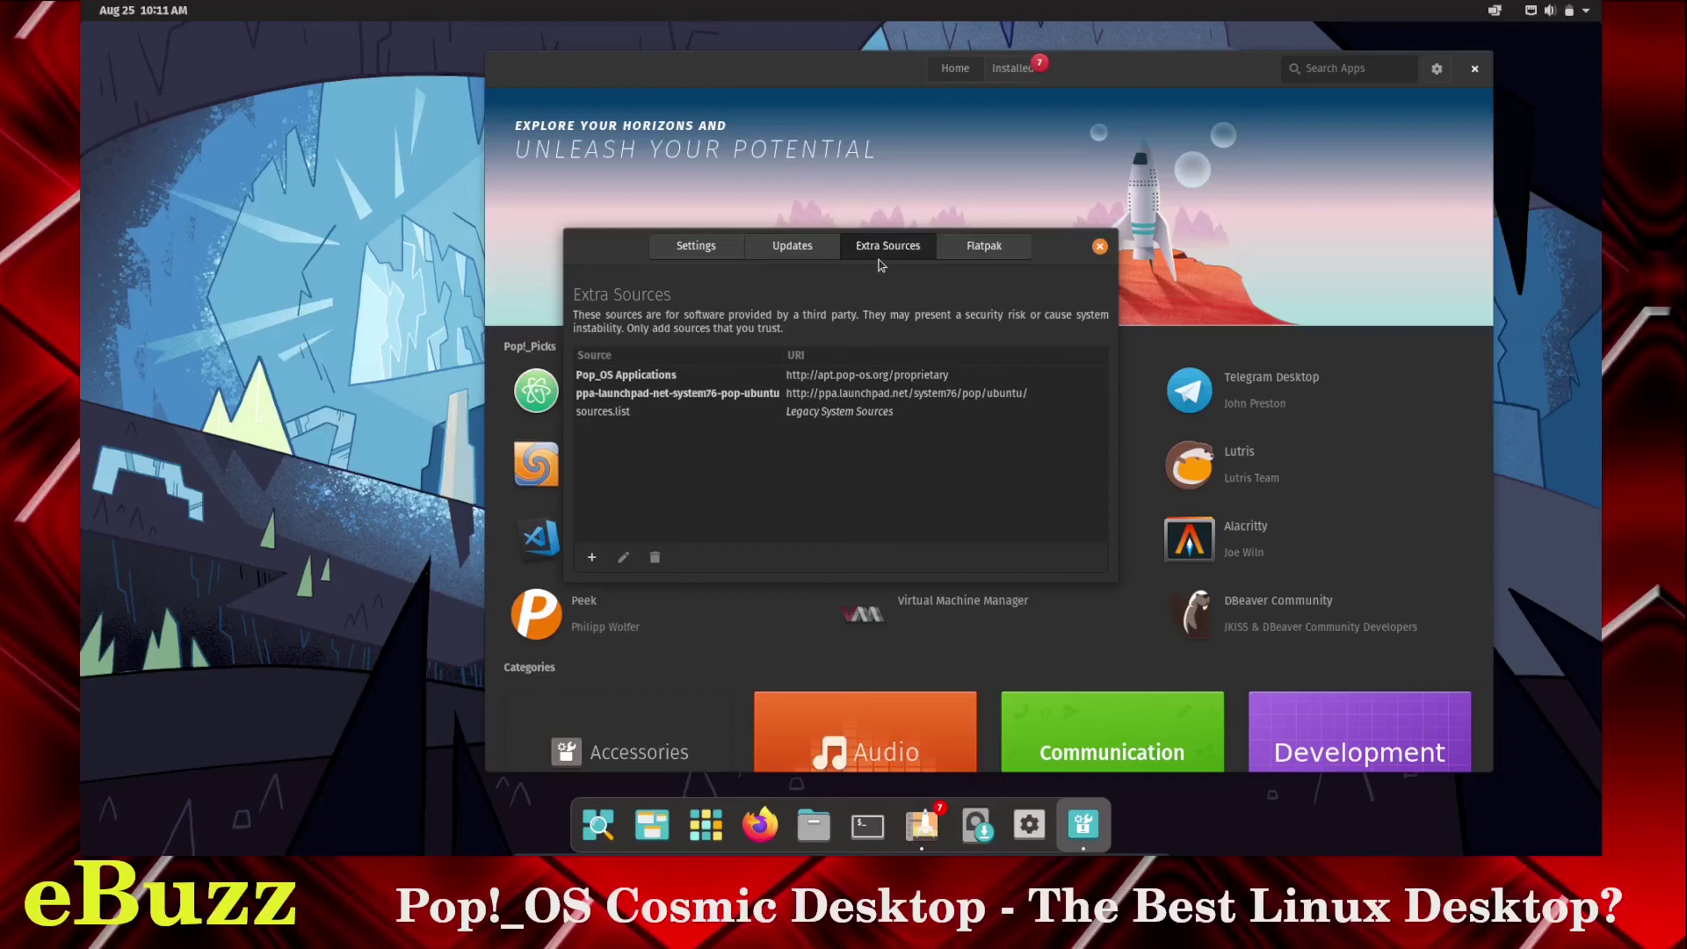
left_click(985, 249)
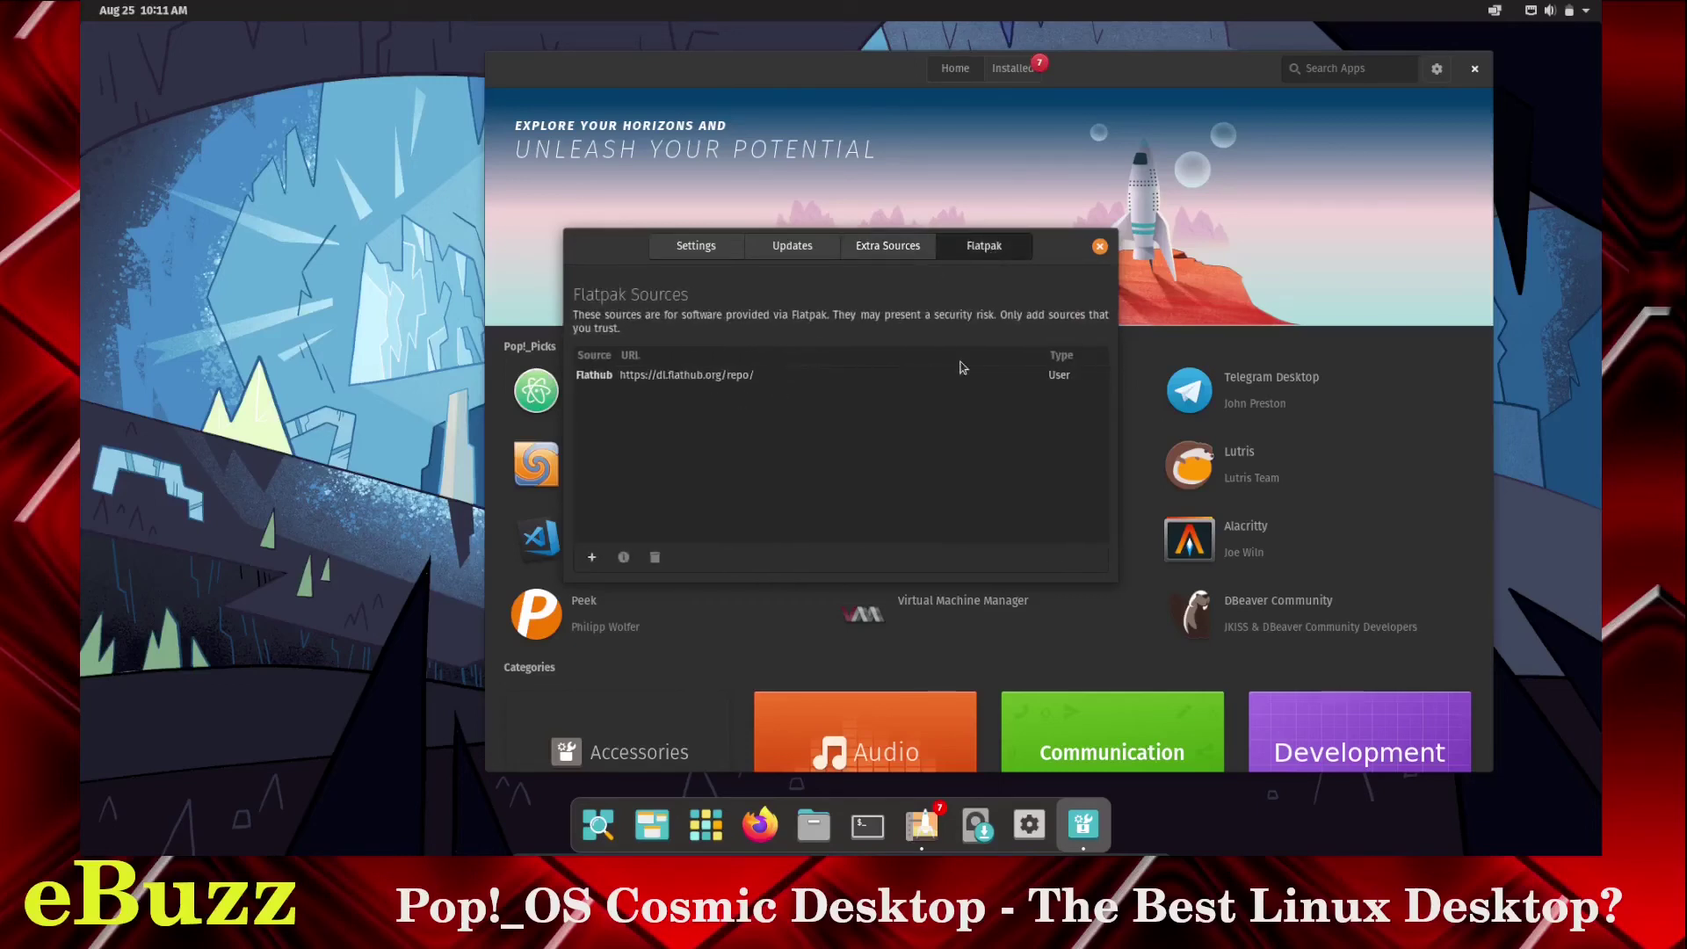
left_click(691, 252)
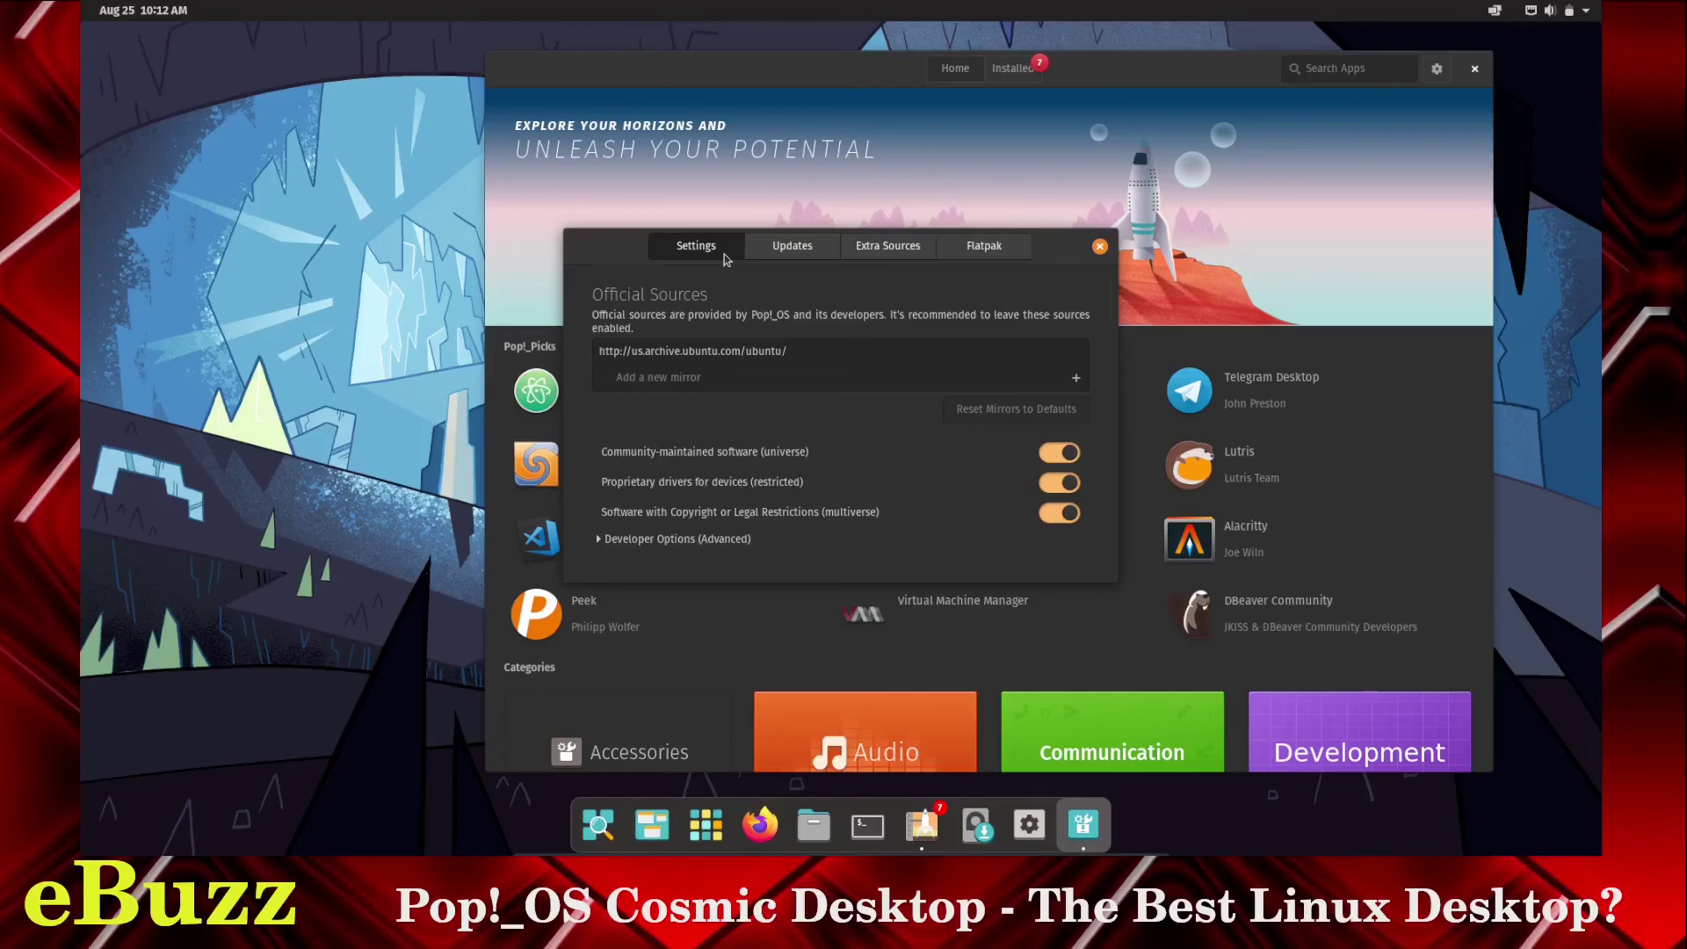
left_click(1099, 246)
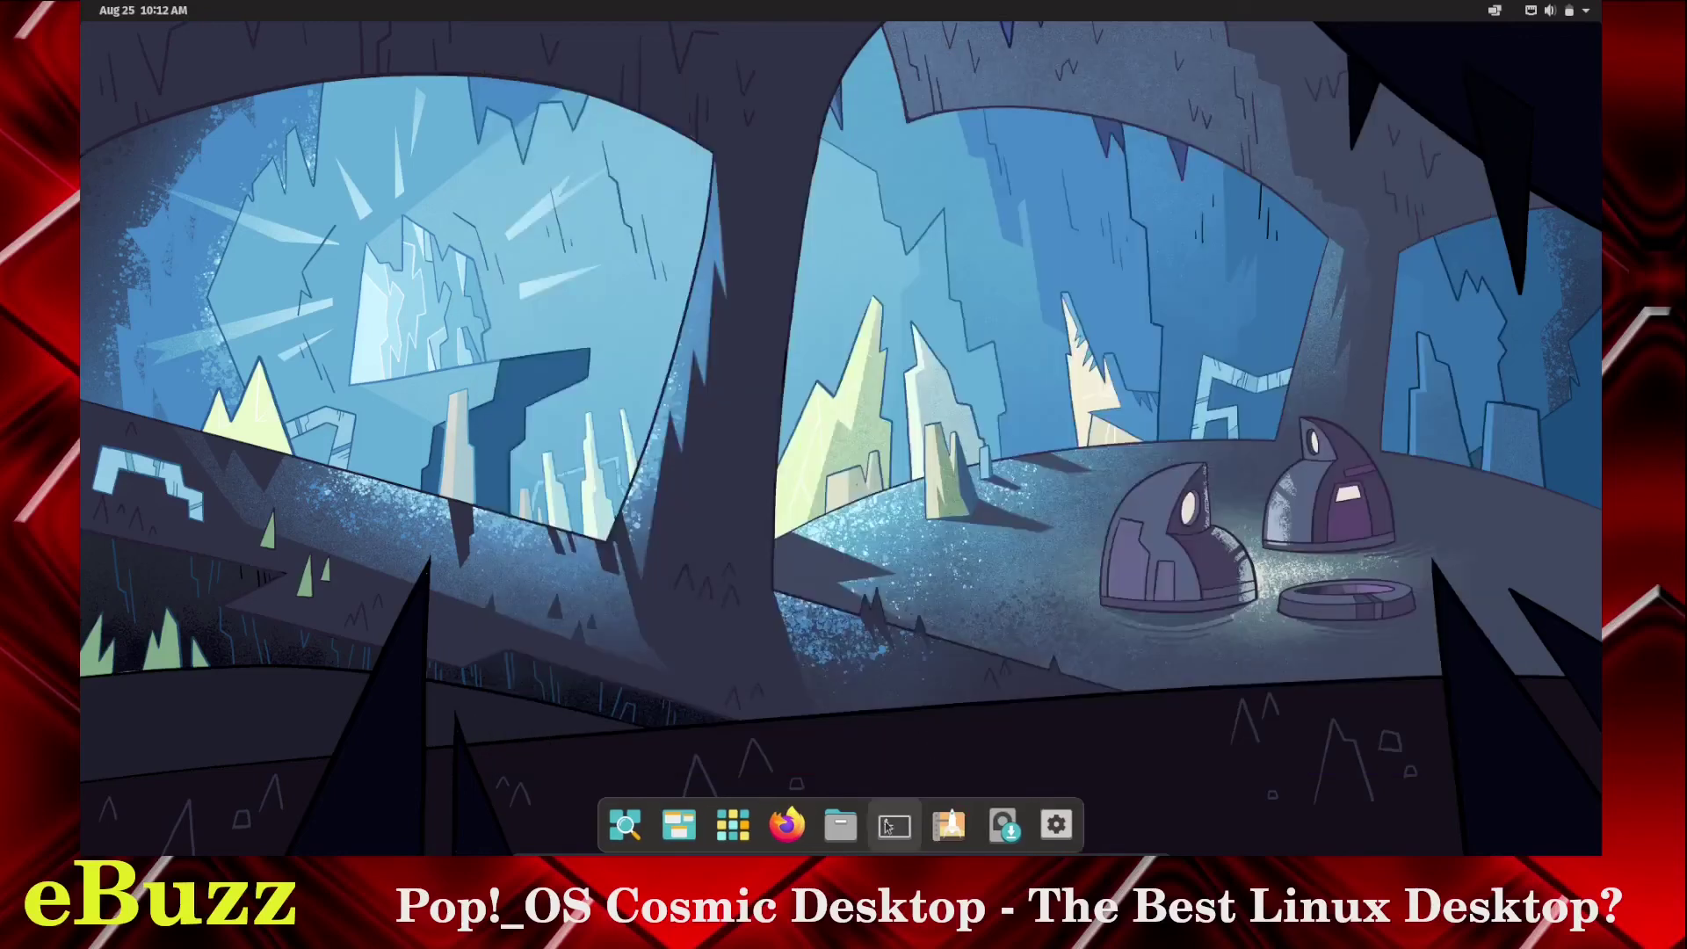
left_click(892, 826)
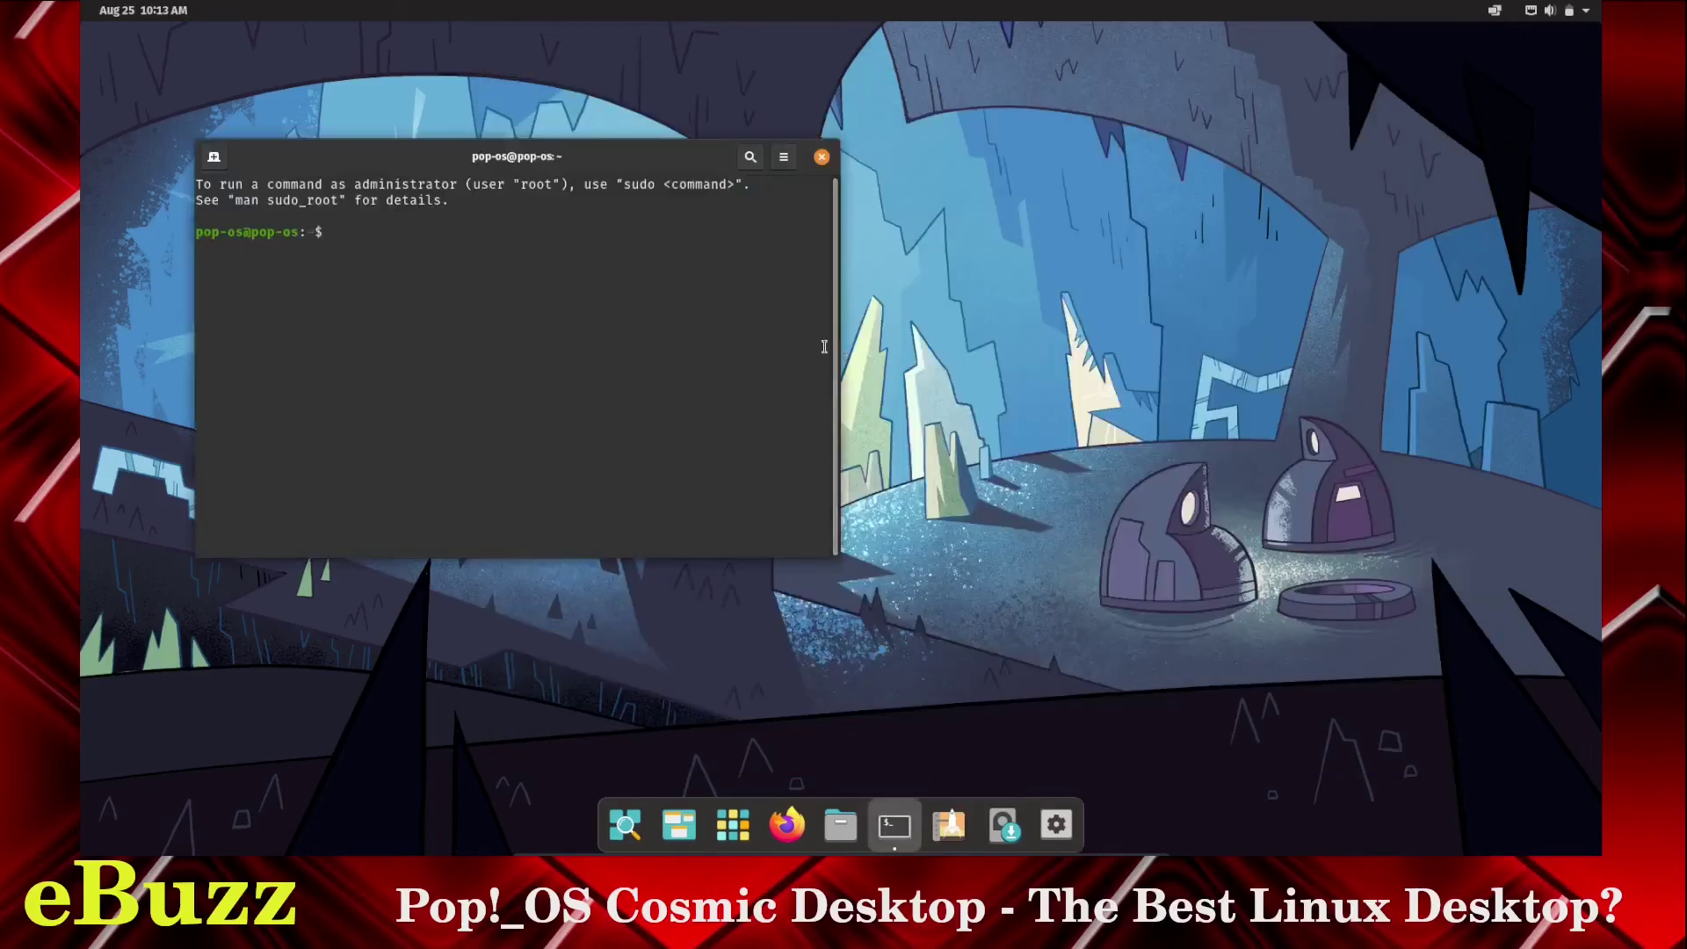
type("htop")
key("Return")
type("top")
key("Return")
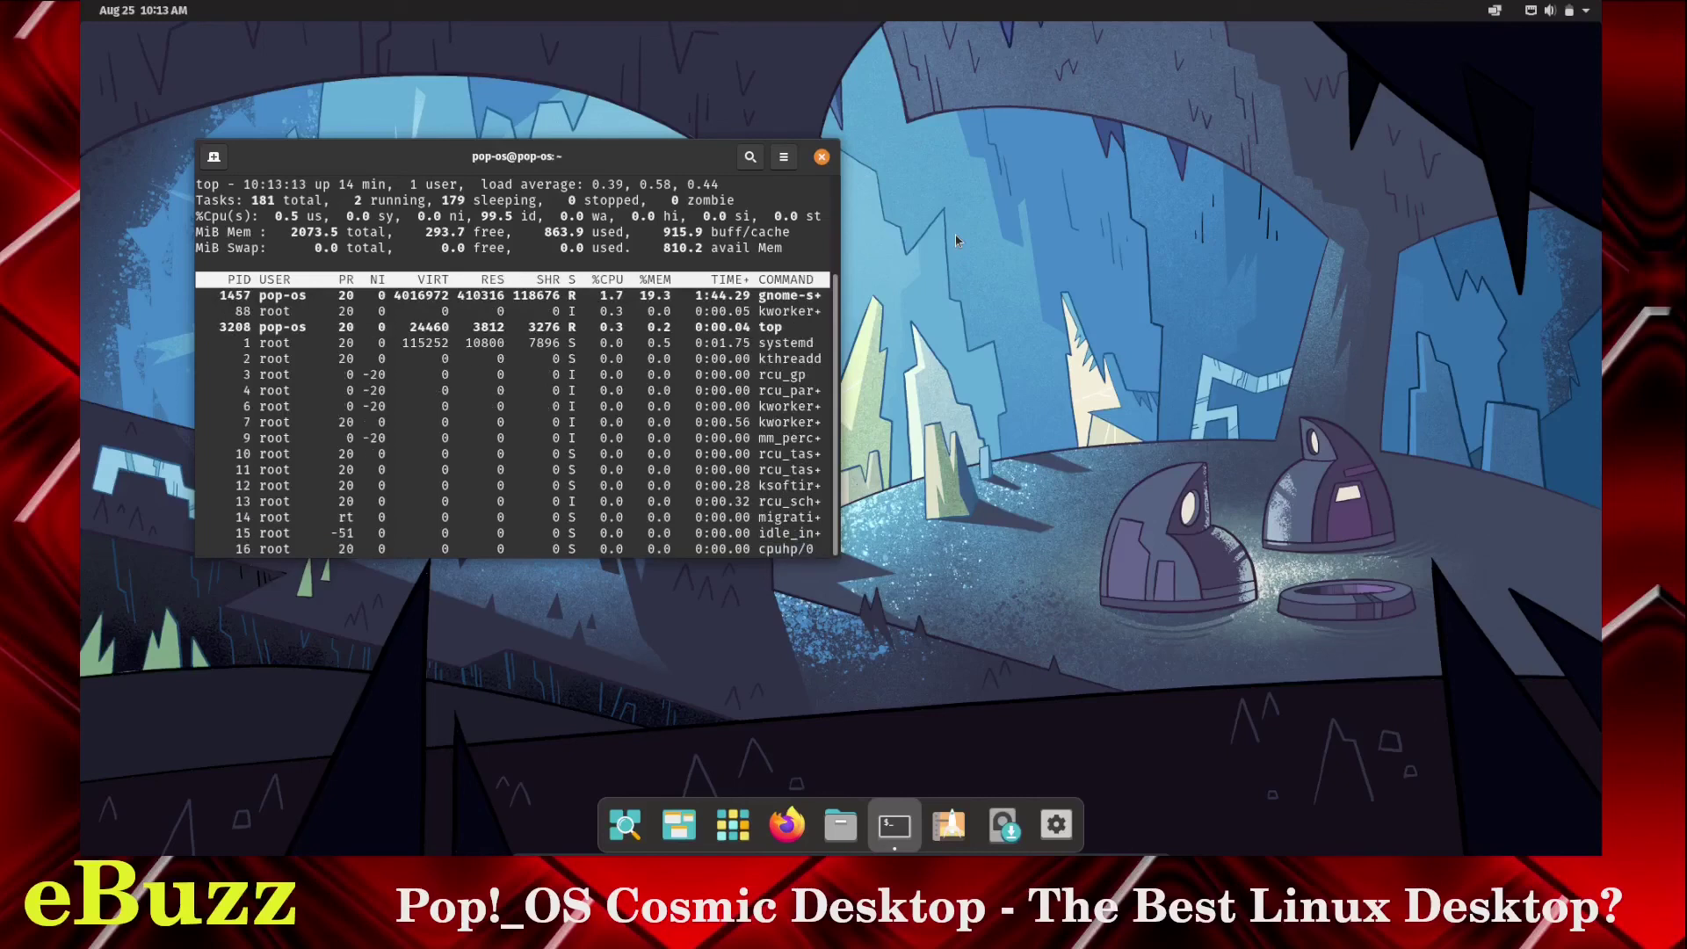
left_click(822, 156)
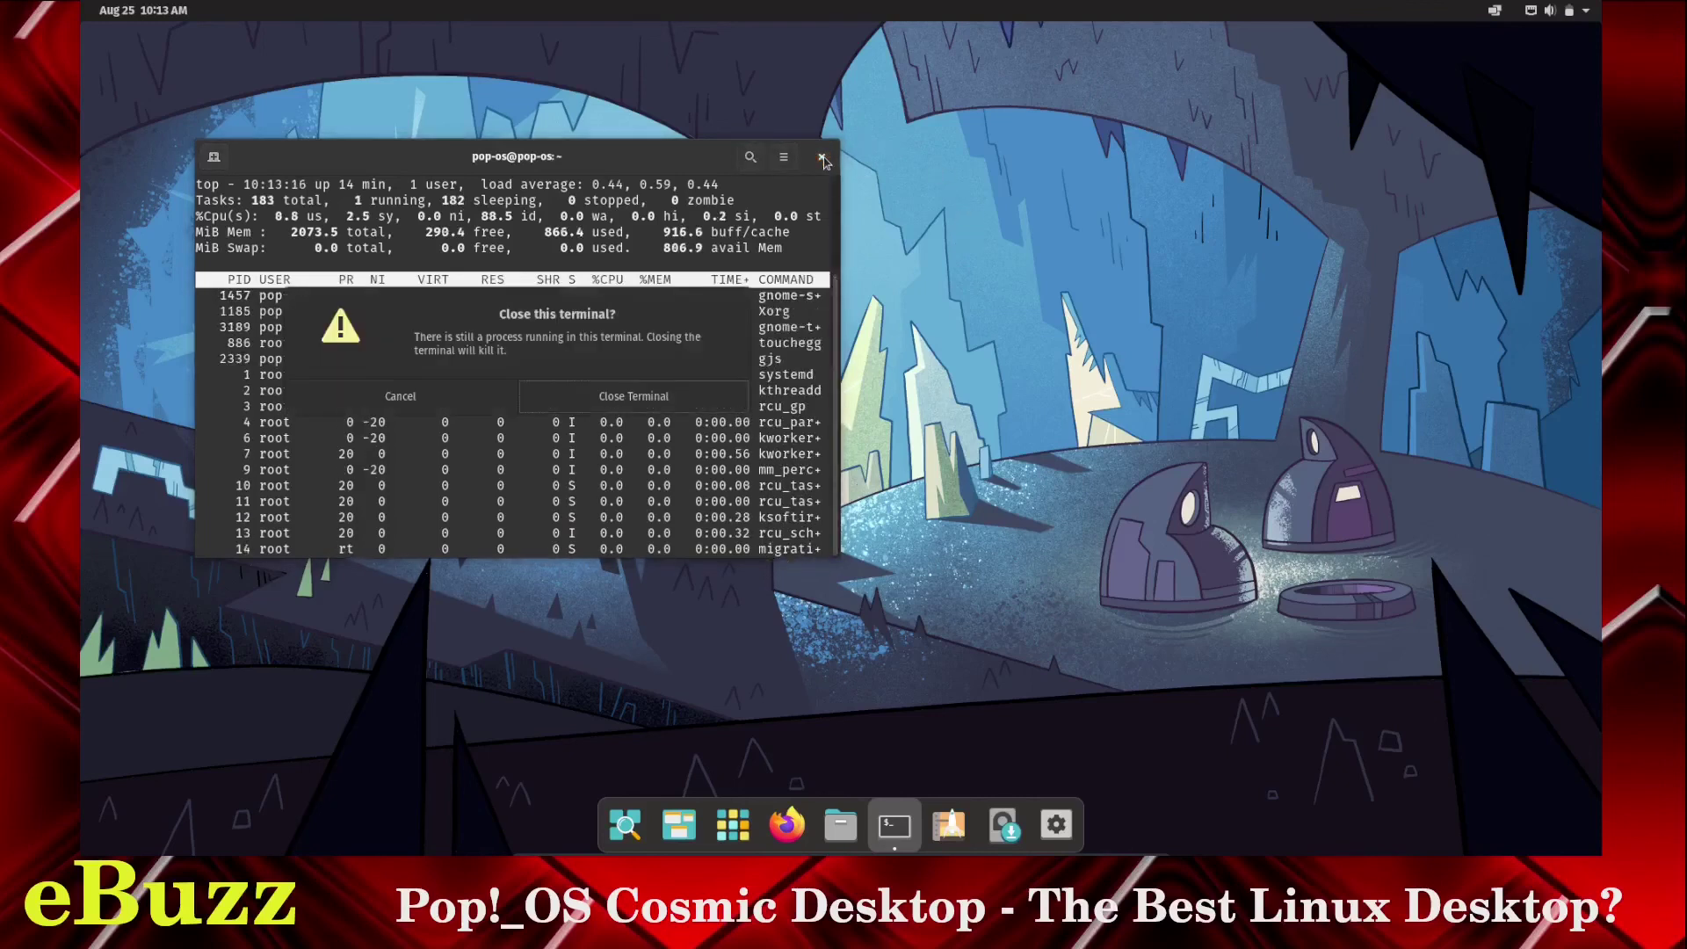
left_click(696, 397)
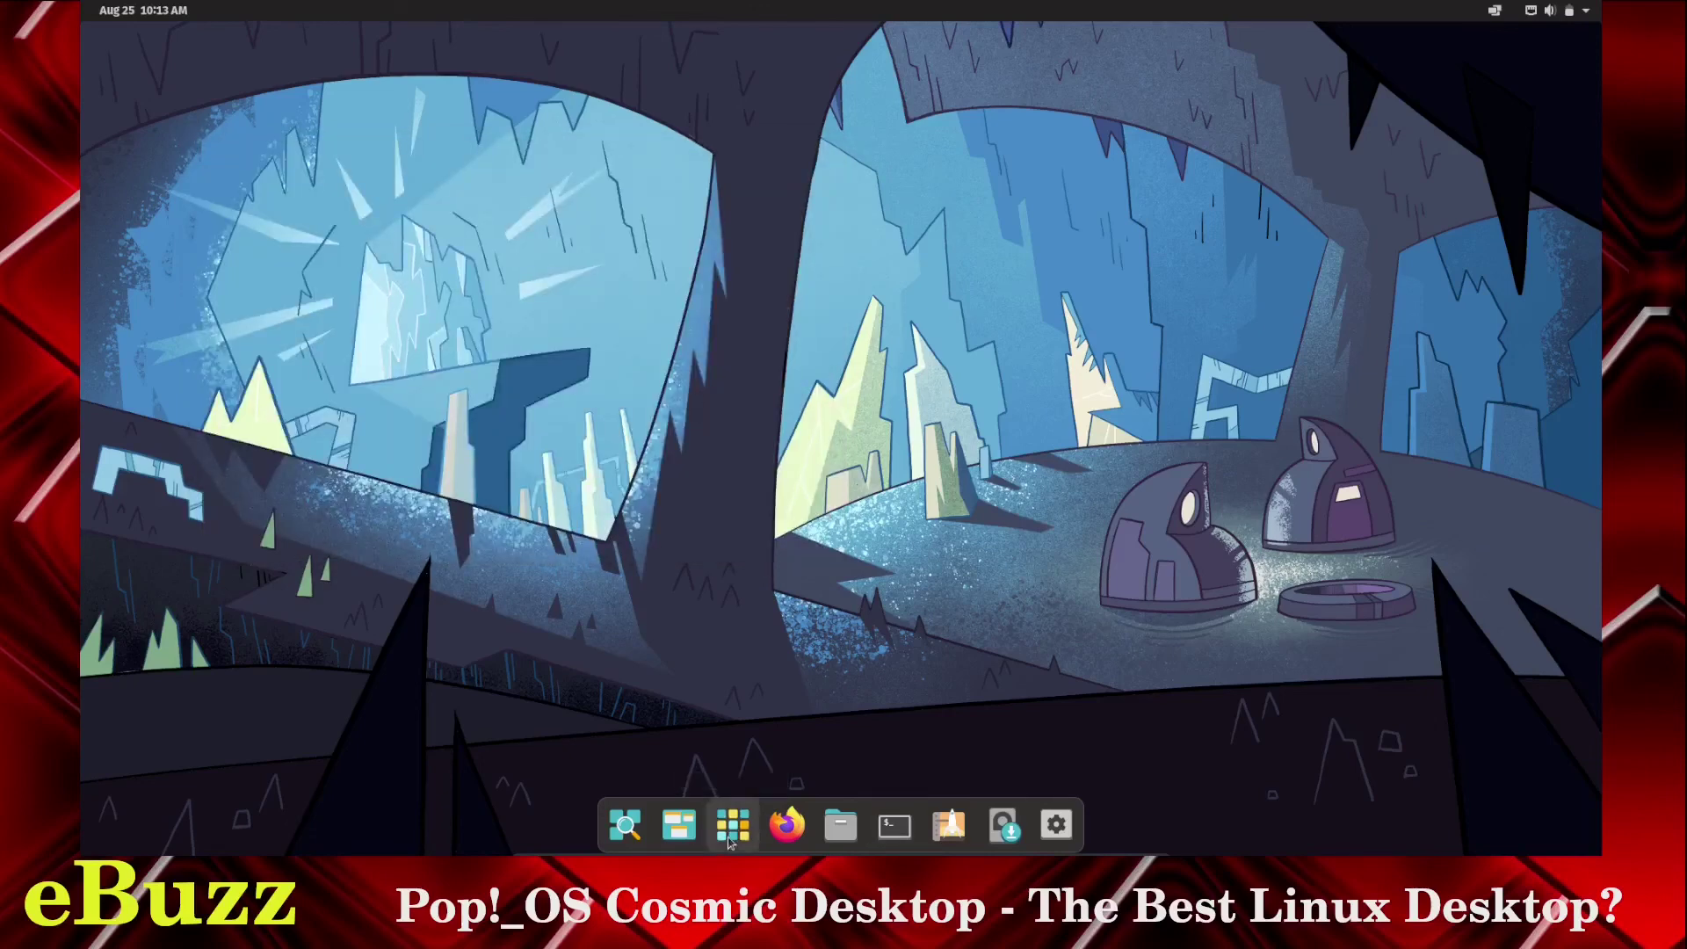
left_click(733, 824)
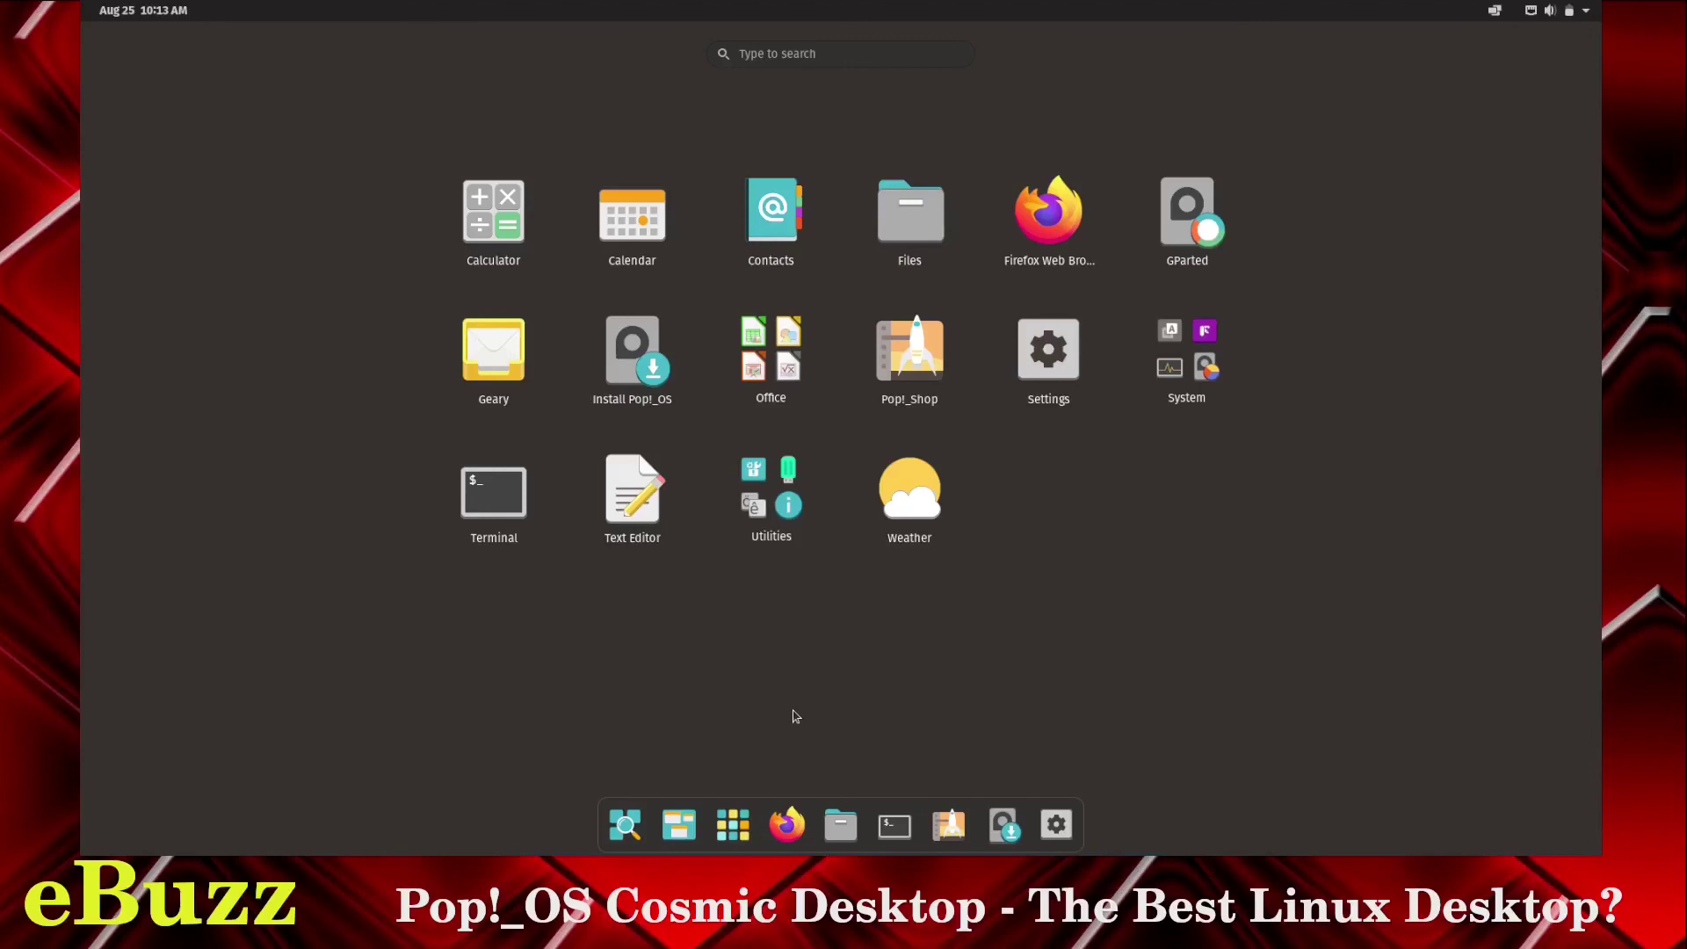
left_click(507, 363)
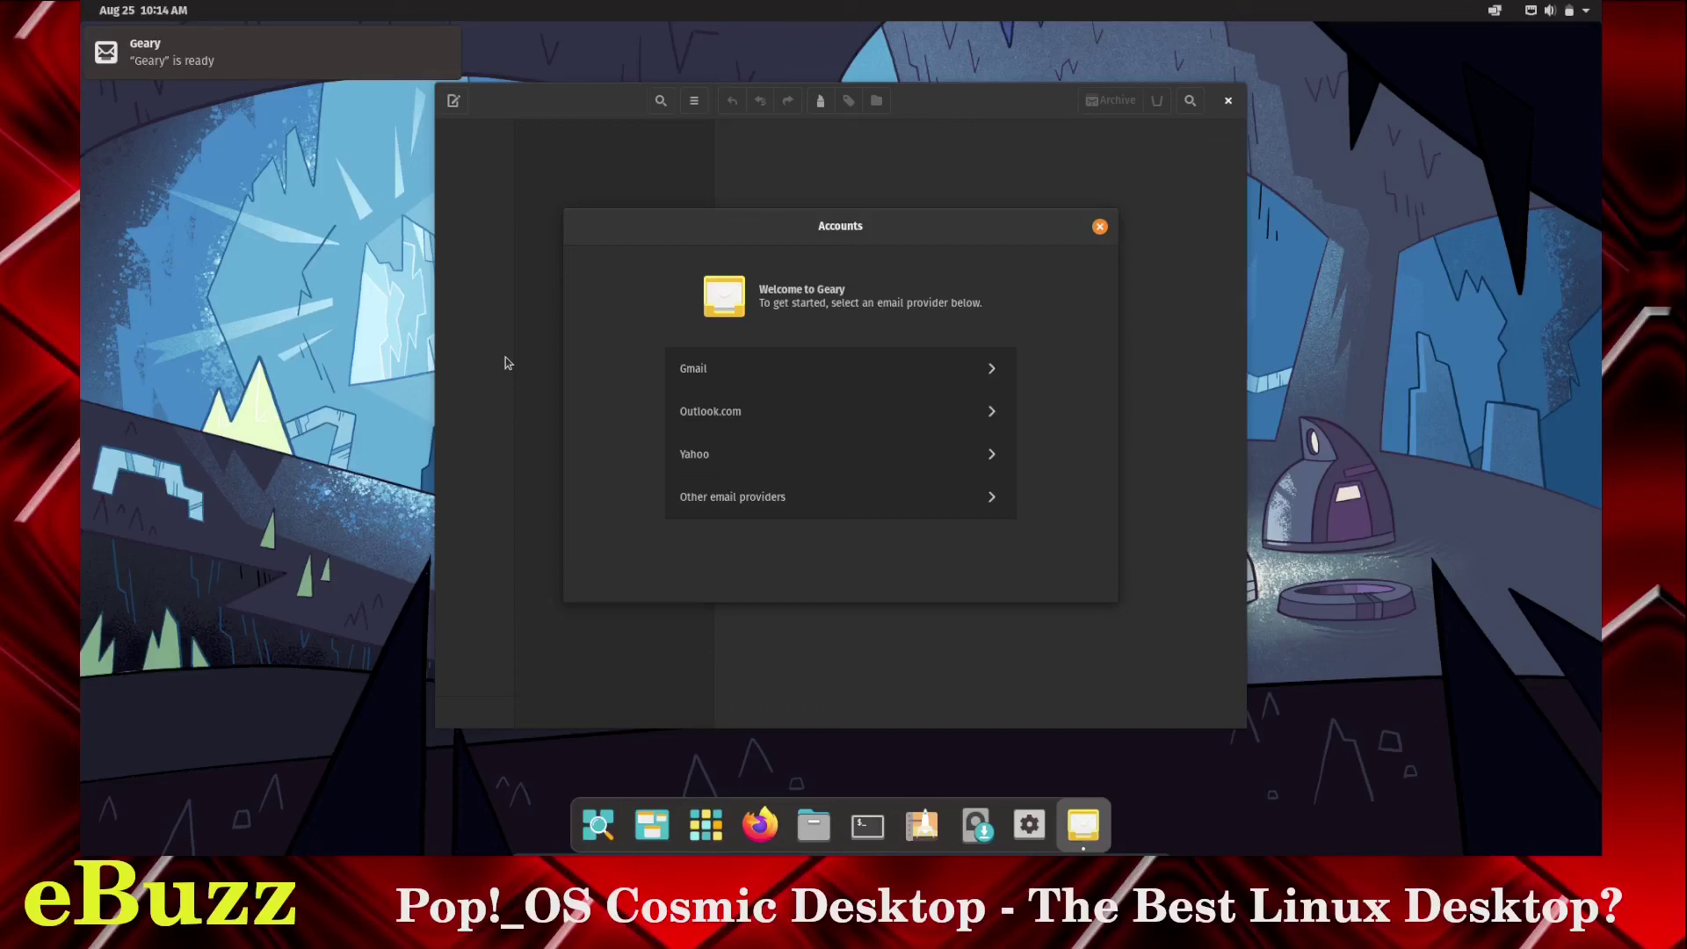
left_click(1228, 100)
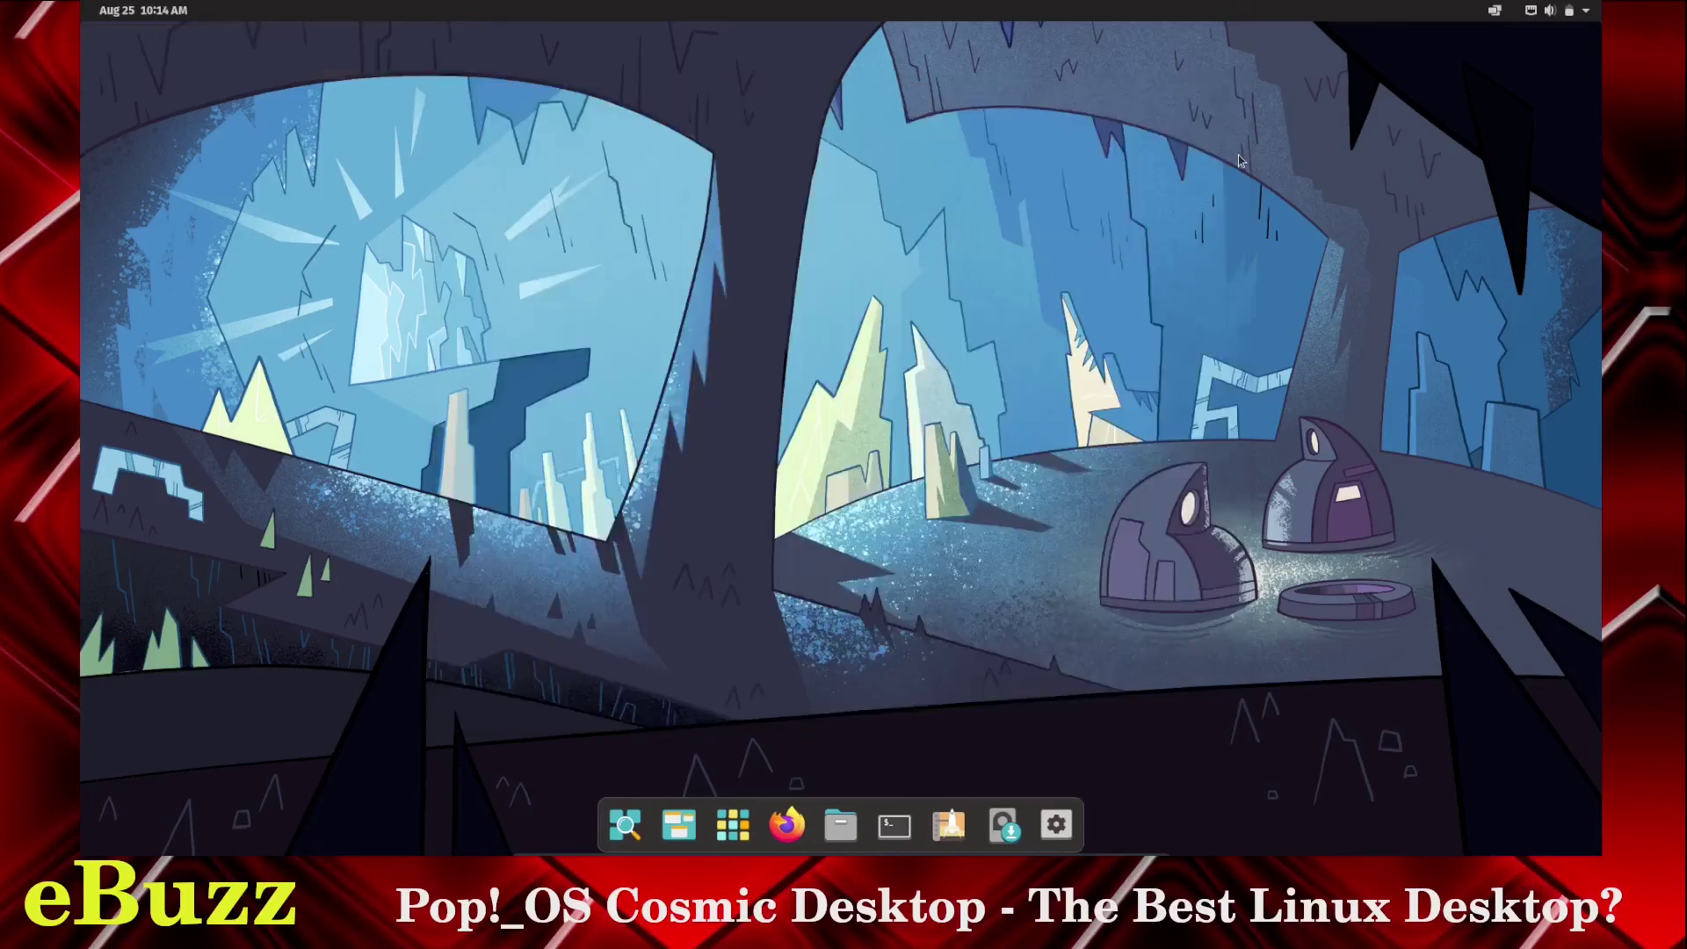